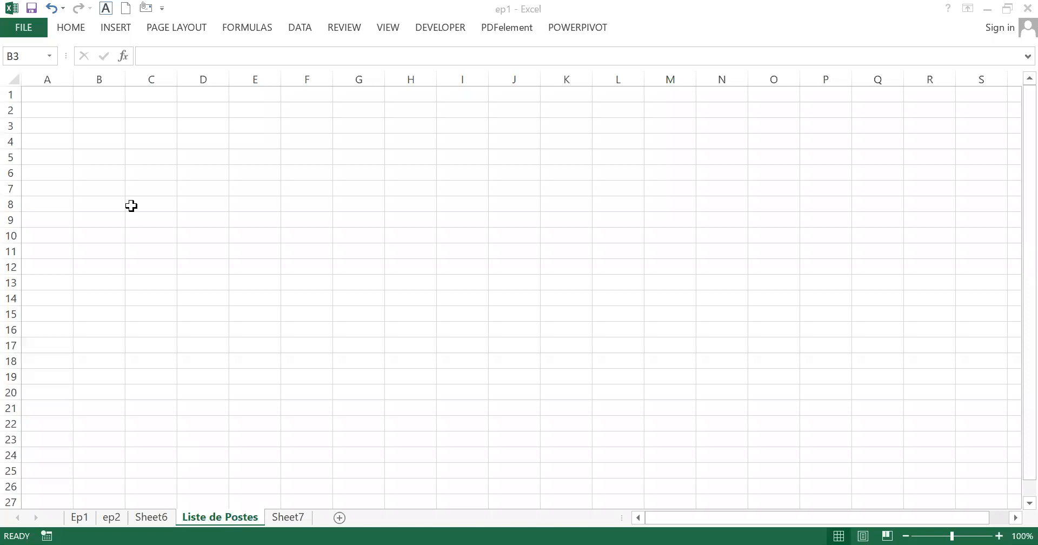
left_click(42, 128)
left_click(89, 128)
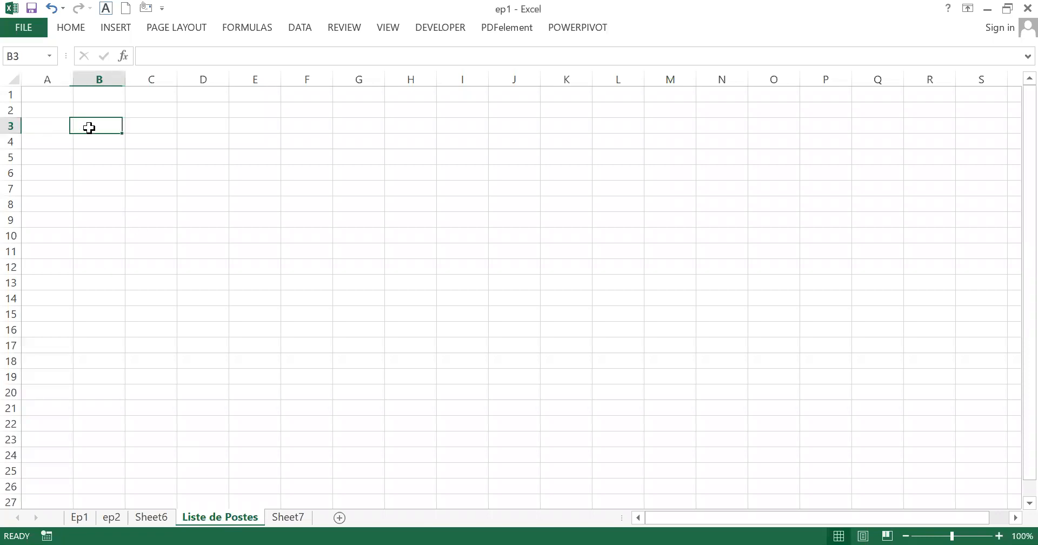
left_click(48, 129)
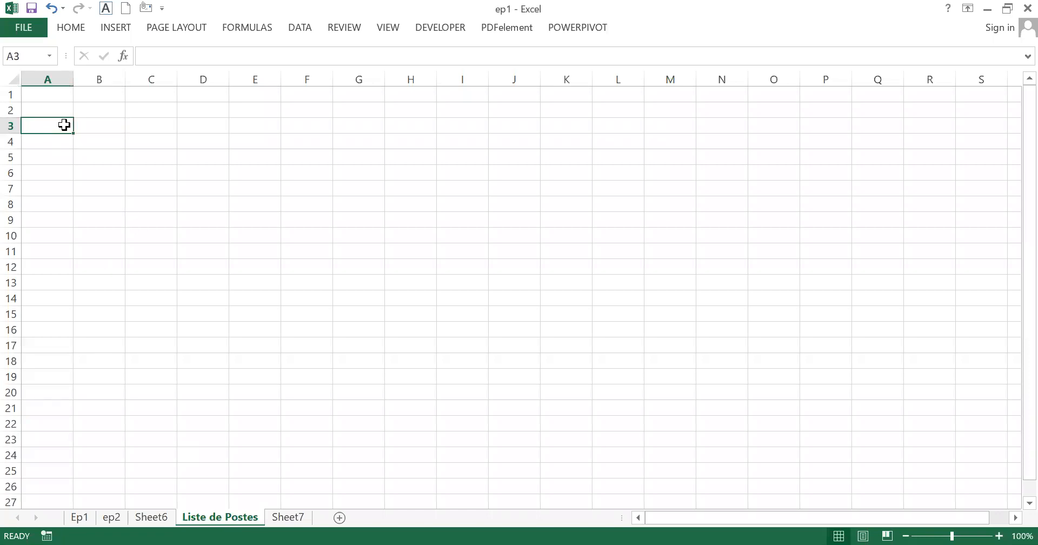
mouse_move(69, 126)
left_mouse_down()
mouse_move(125, 156)
mouse_move(147, 125)
left_mouse_up()
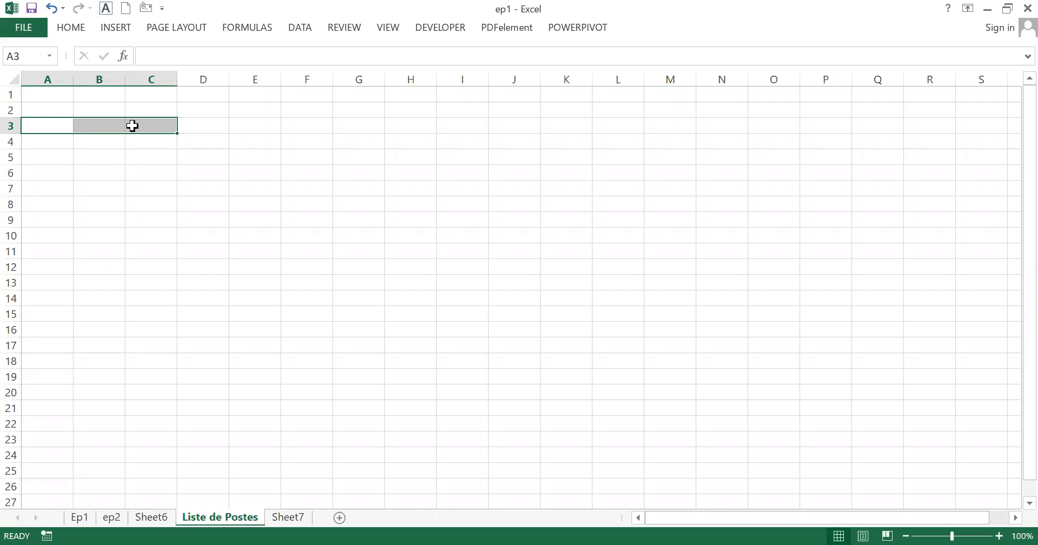
left_click(99, 125)
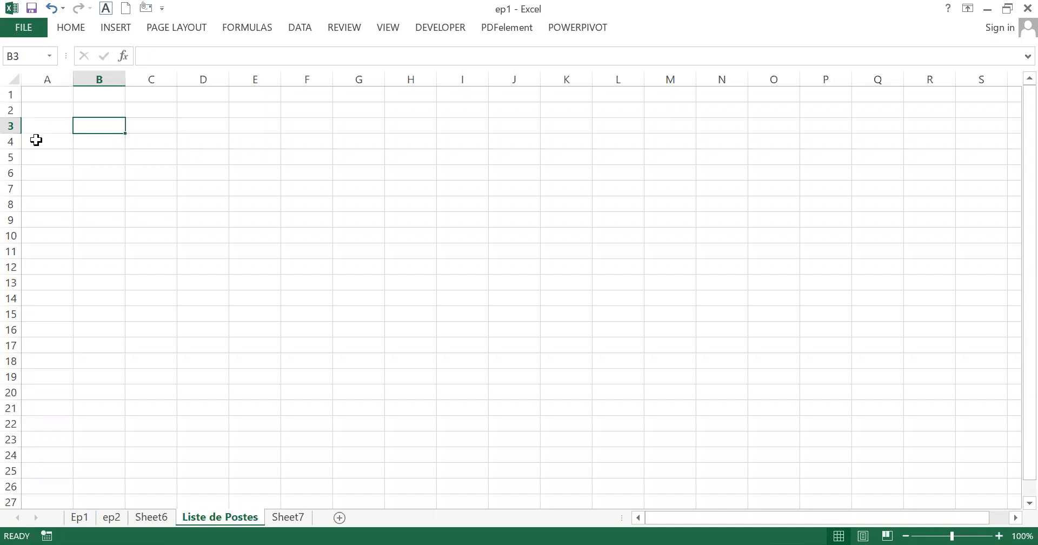
left_click(37, 141)
left_click(47, 125)
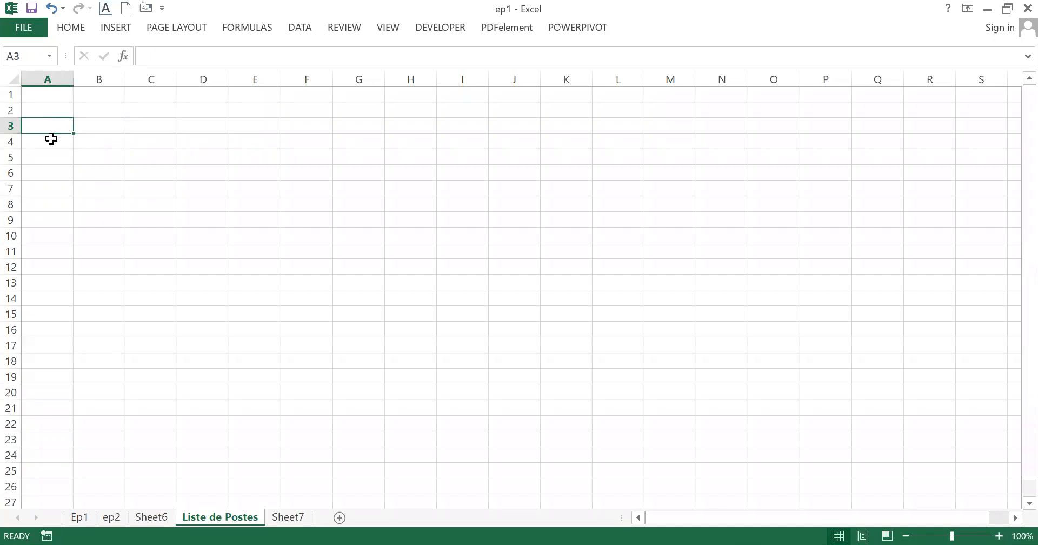
left_click_drag(51, 123, 135, 125)
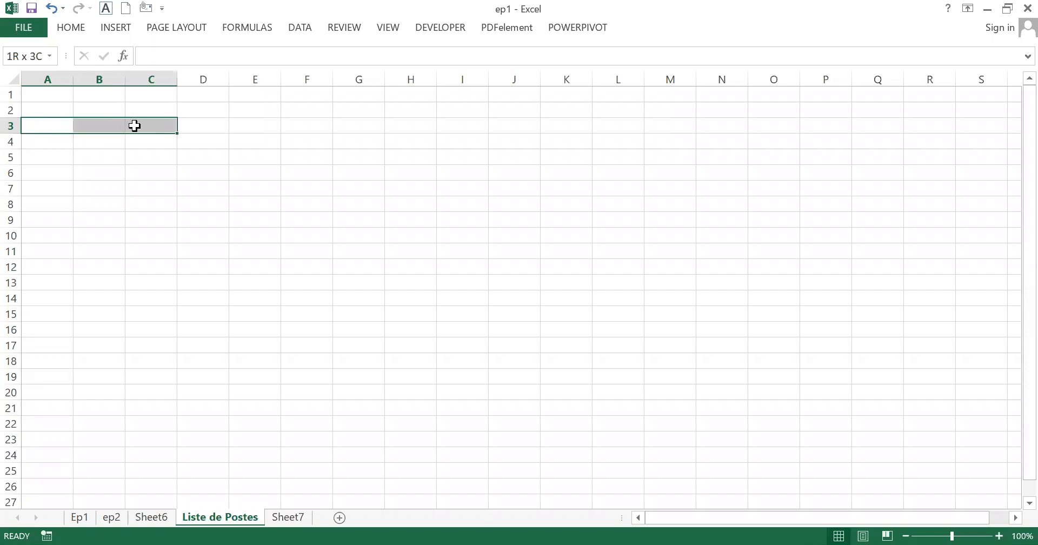
left_click(108, 188)
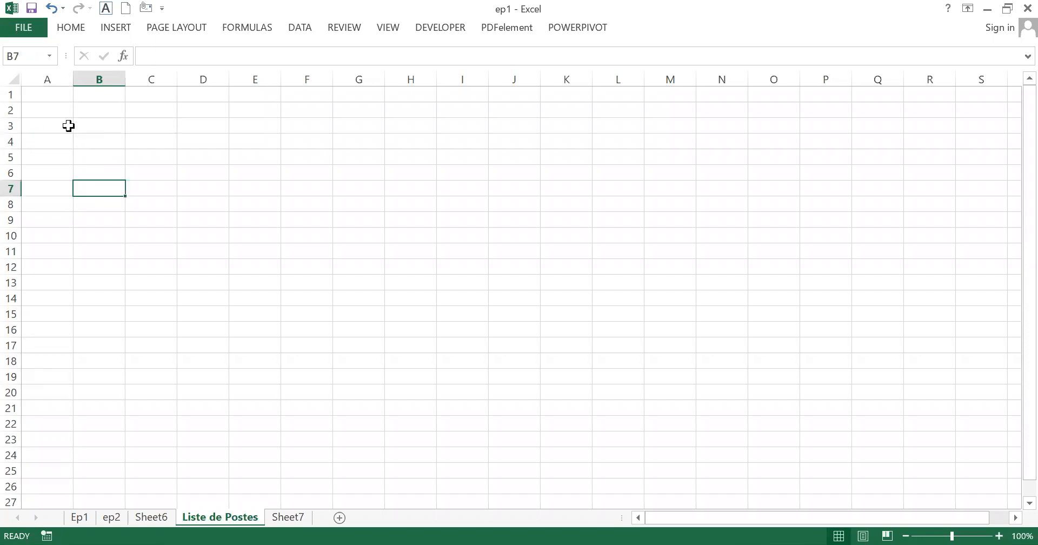
left_click_drag(50, 124, 145, 134)
left_click(102, 168)
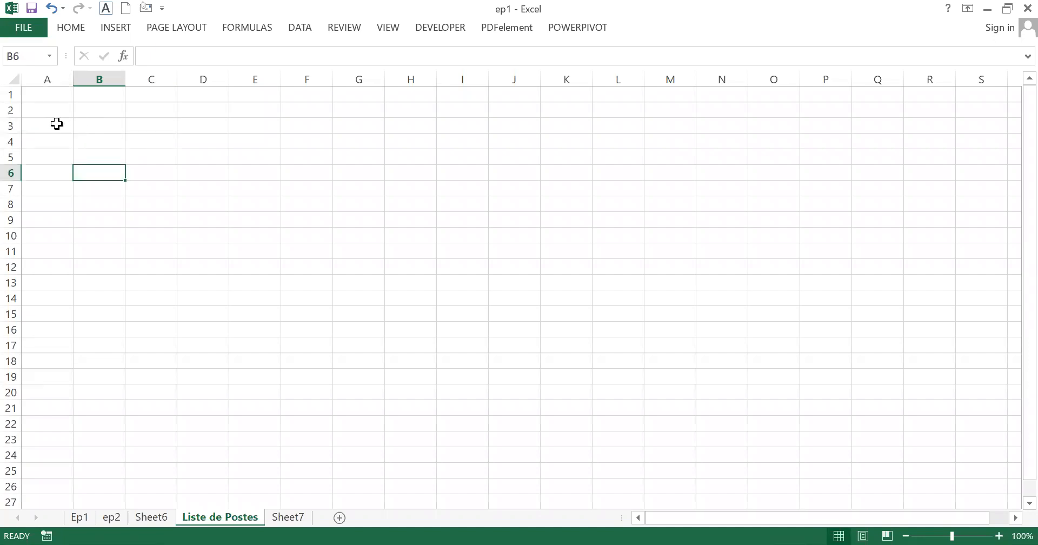
Merge and center cells A3:C3 on the Liste de Postes sheet
left_click_drag(57, 124, 144, 129)
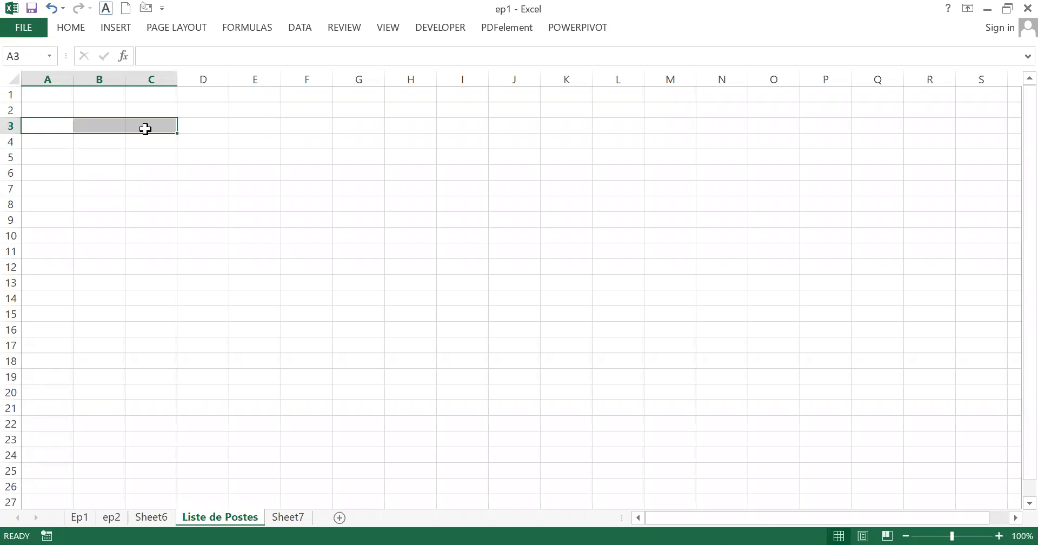
left_click(81, 27)
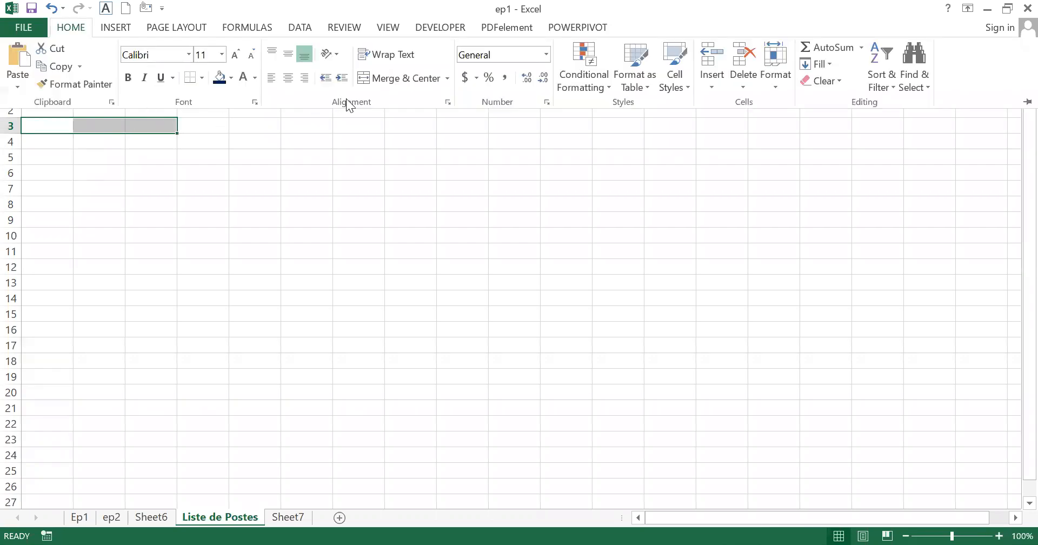
left_click(393, 79)
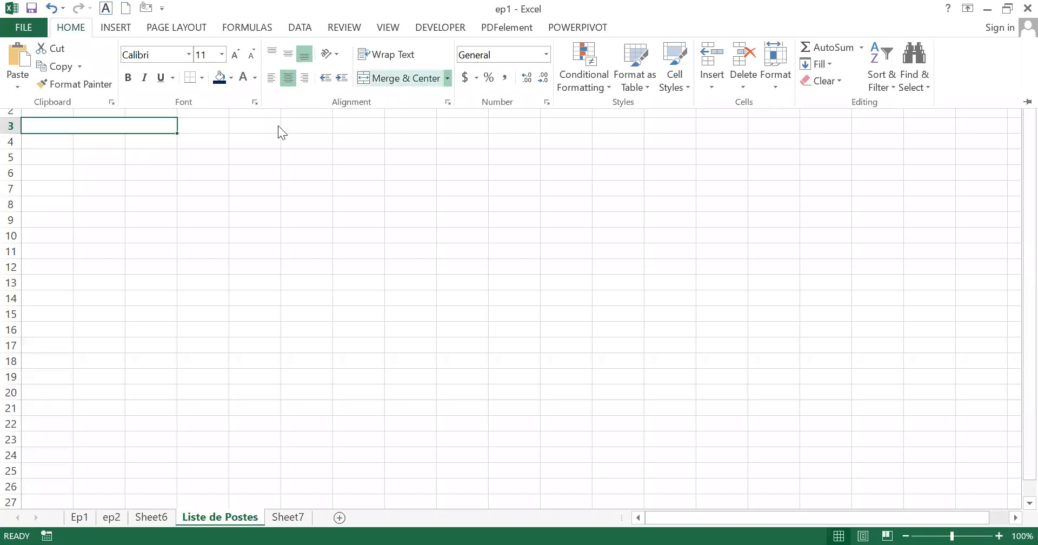
Enter the title "Liste de postes" in the merged cell A3:C3
left_click(66, 127)
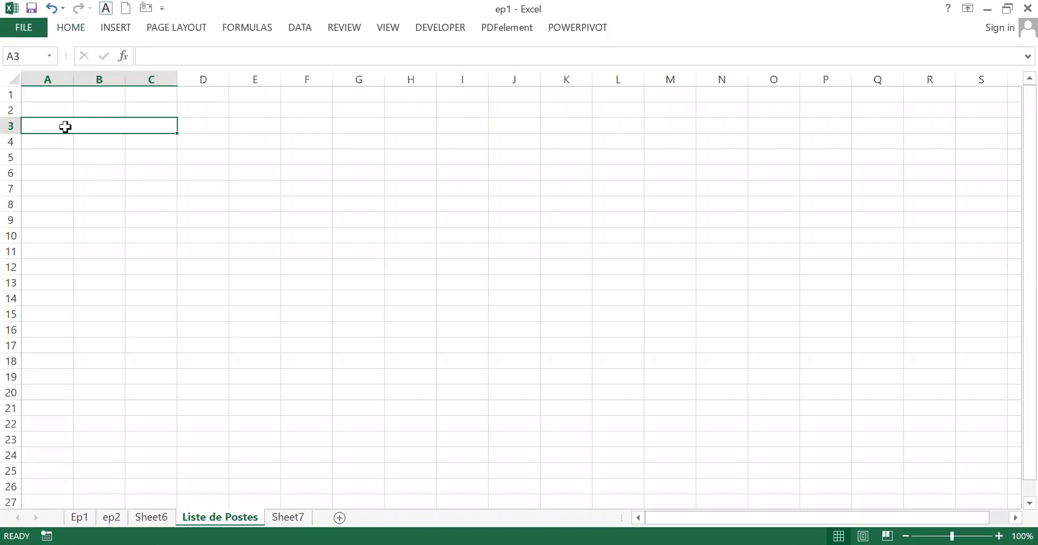
type("Lisye")
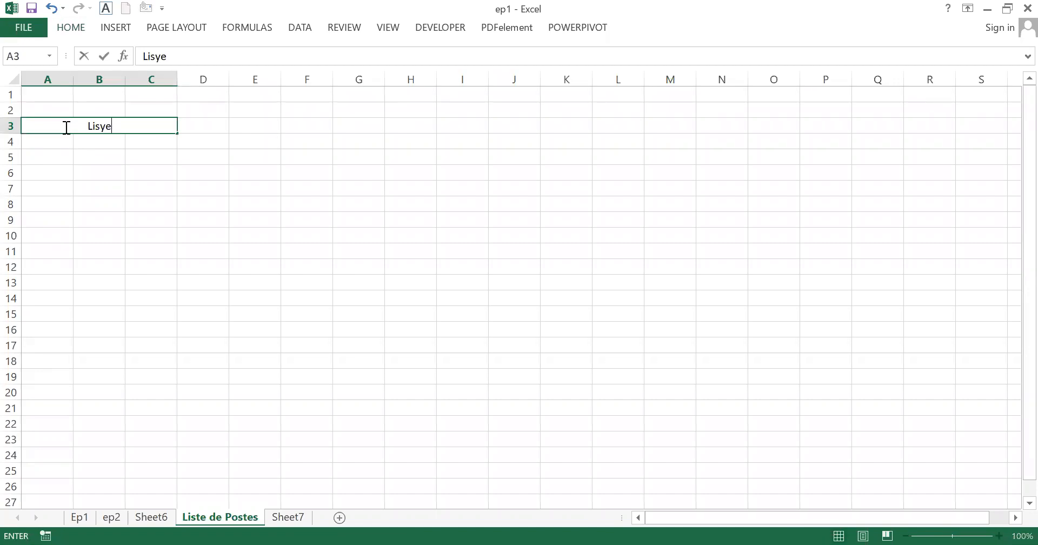
key("BackSpace")
key("BackSpace")
type("te de postes")
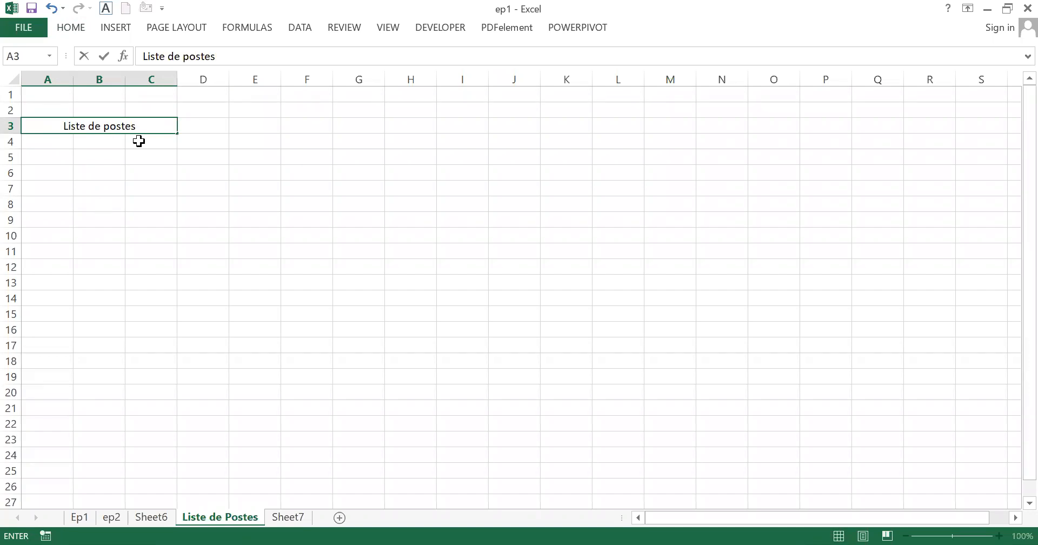
left_click(103, 204)
Format the "Liste de postes" title with a dark blue fill, white text and the Trebuchet MS font
left_click(102, 125)
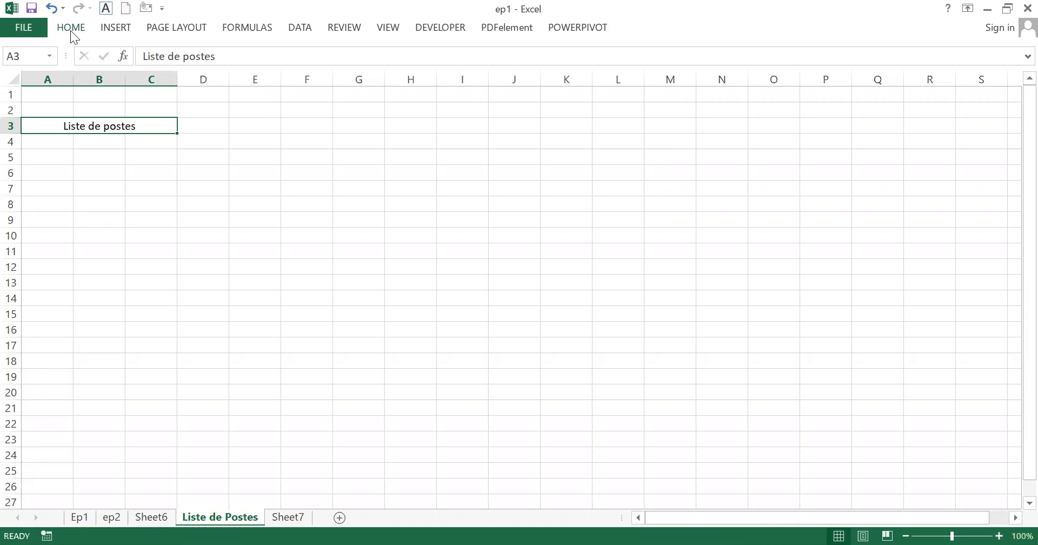
left_click(219, 77)
left_click(242, 79)
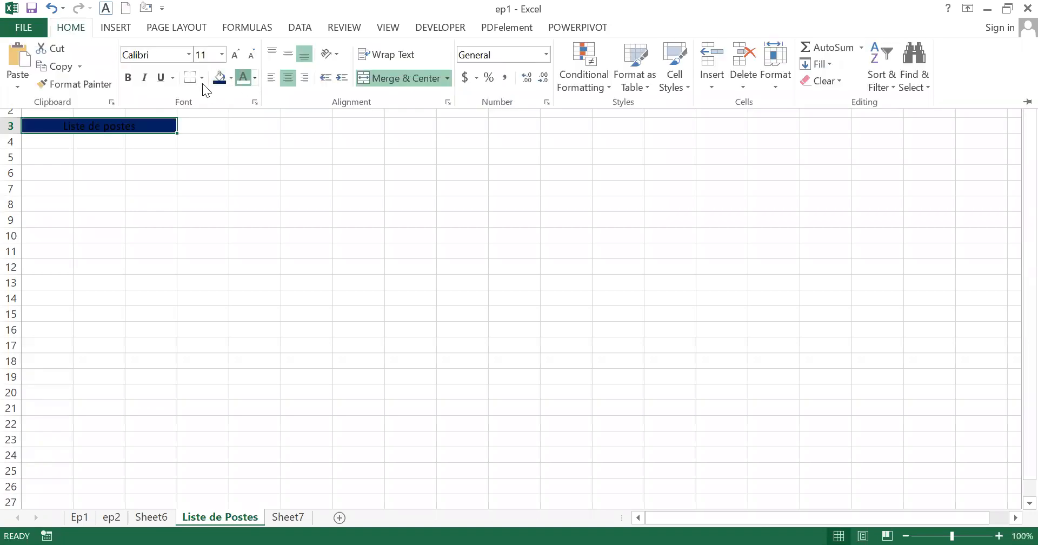
left_click(188, 54)
type("Trebuchet MS")
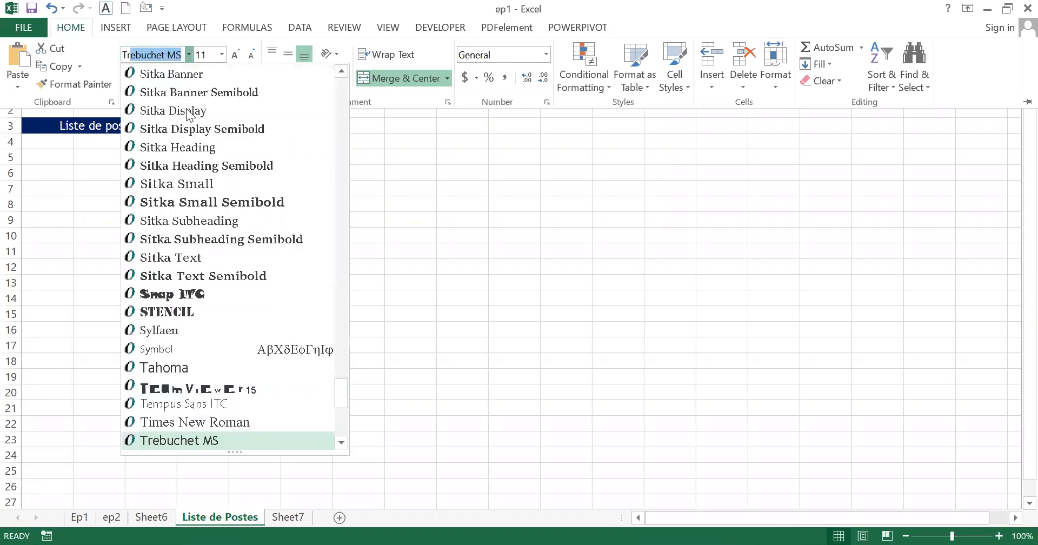
Enter "Poste 1" in cell A4 and "Analyste" in cell B4
left_click(57, 143)
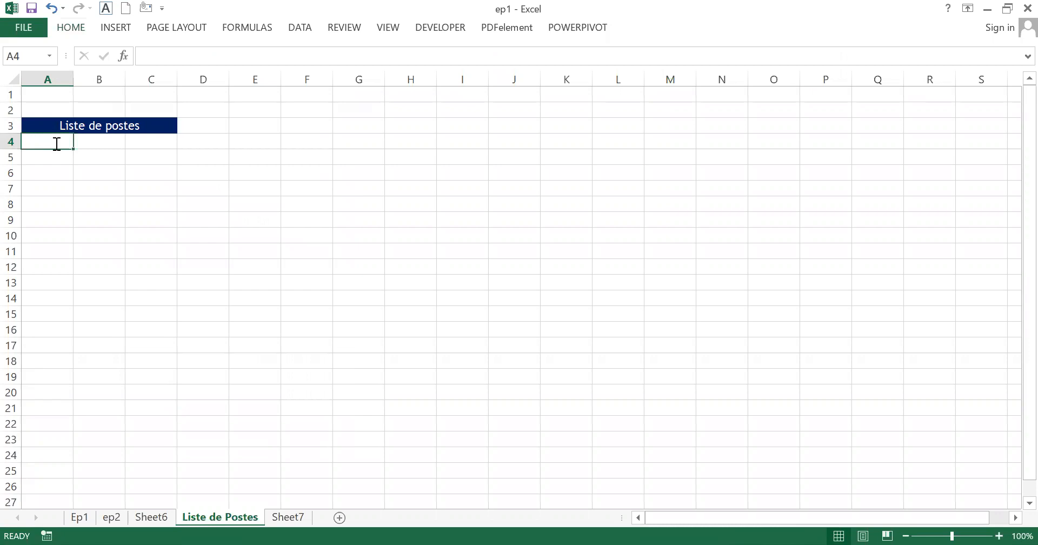
type("Poste 1")
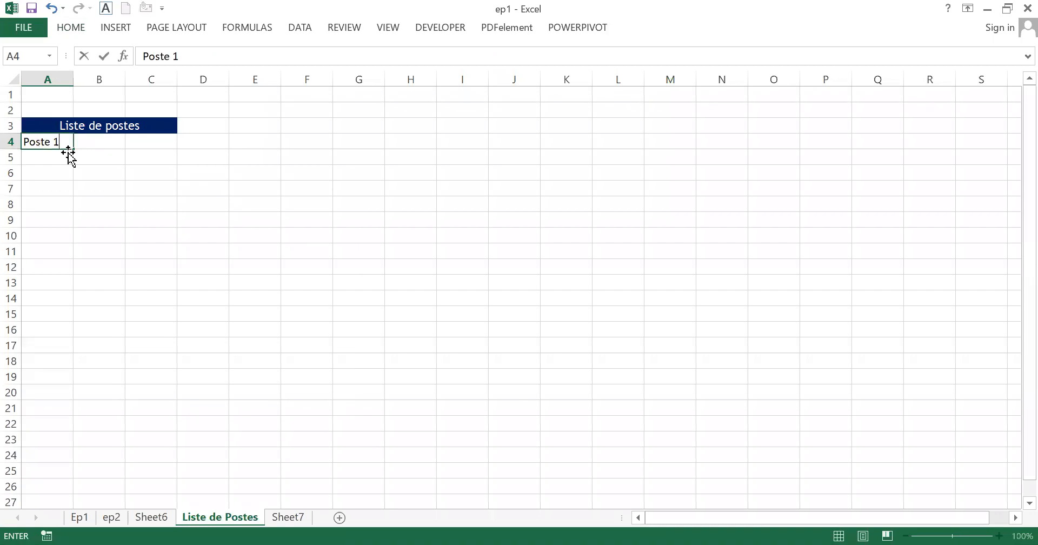
left_click(104, 144)
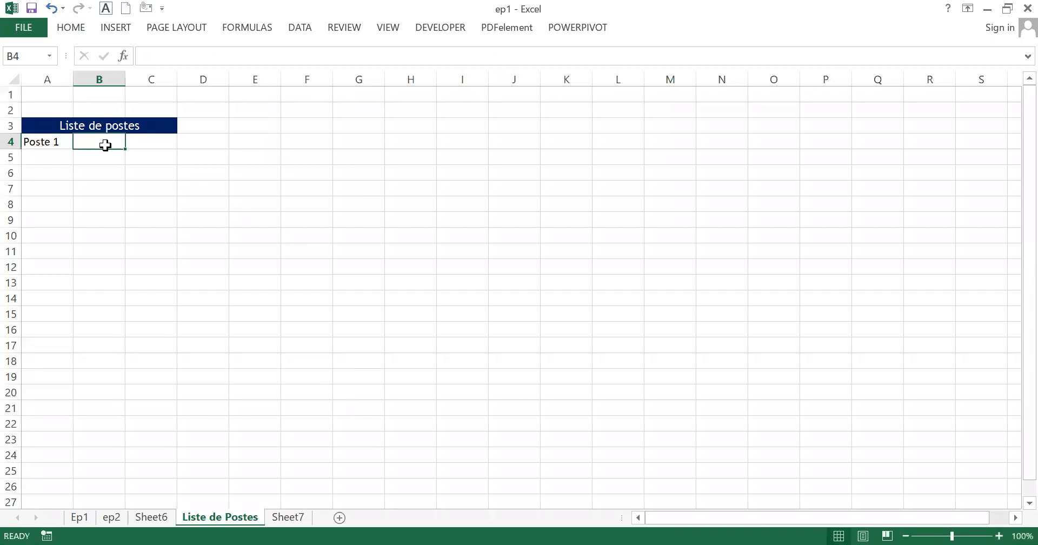
type("Analys")
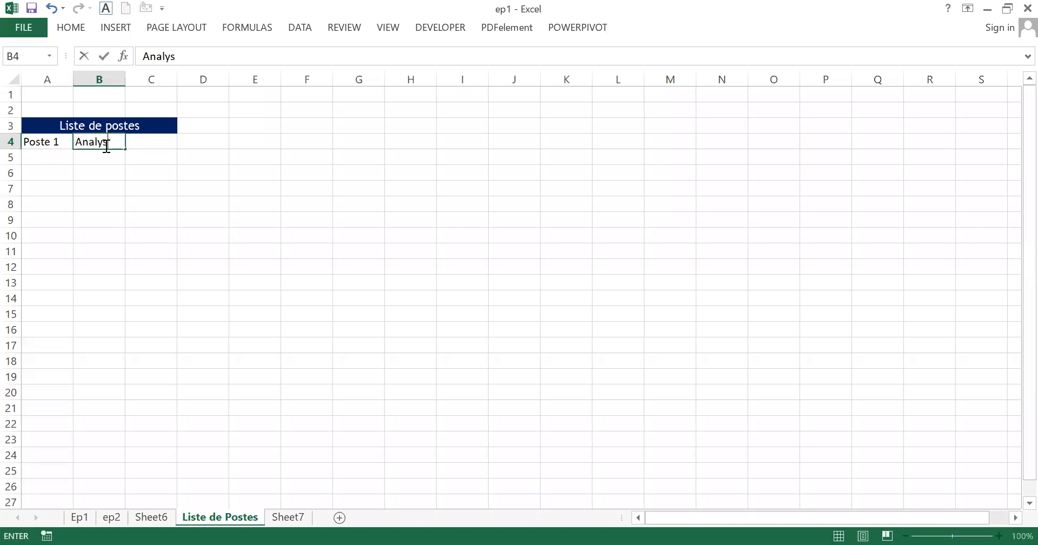
type("te")
key("Return")
Enter "Comptable", "Gestionnaire" and "RH Manager" in cells B5 to B7, and autofit column B to its contents
type("C")
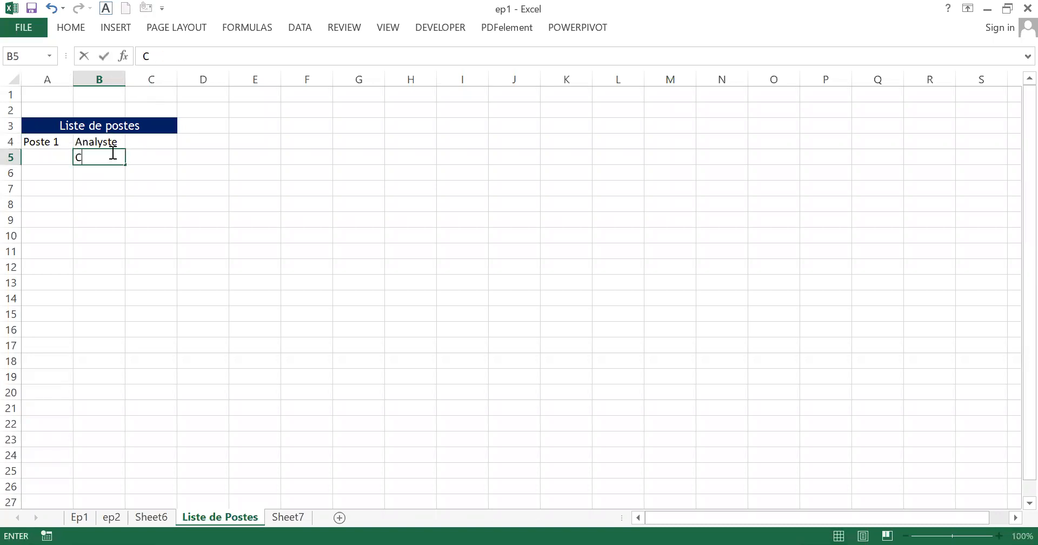
type("omptable")
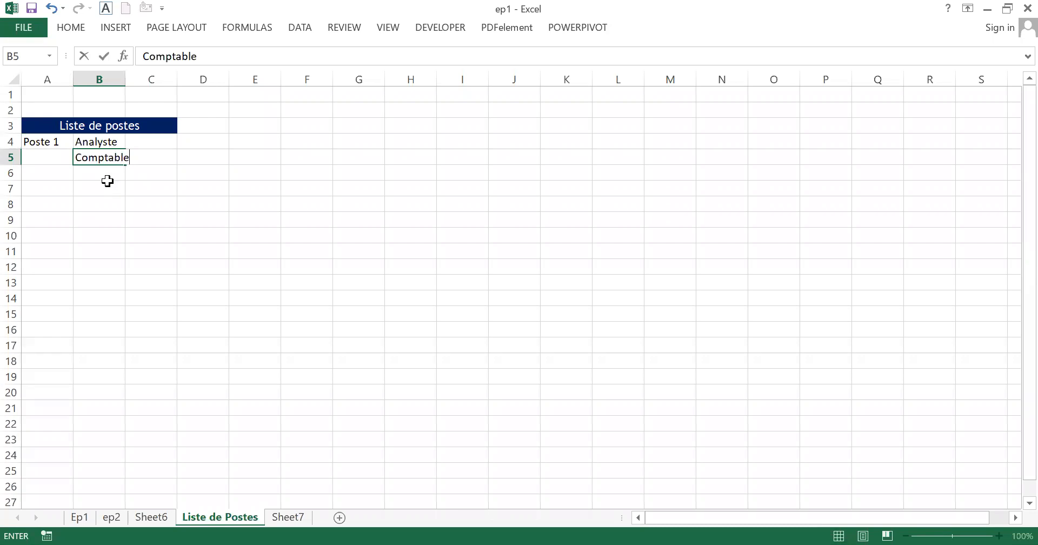
key("Return")
type("G")
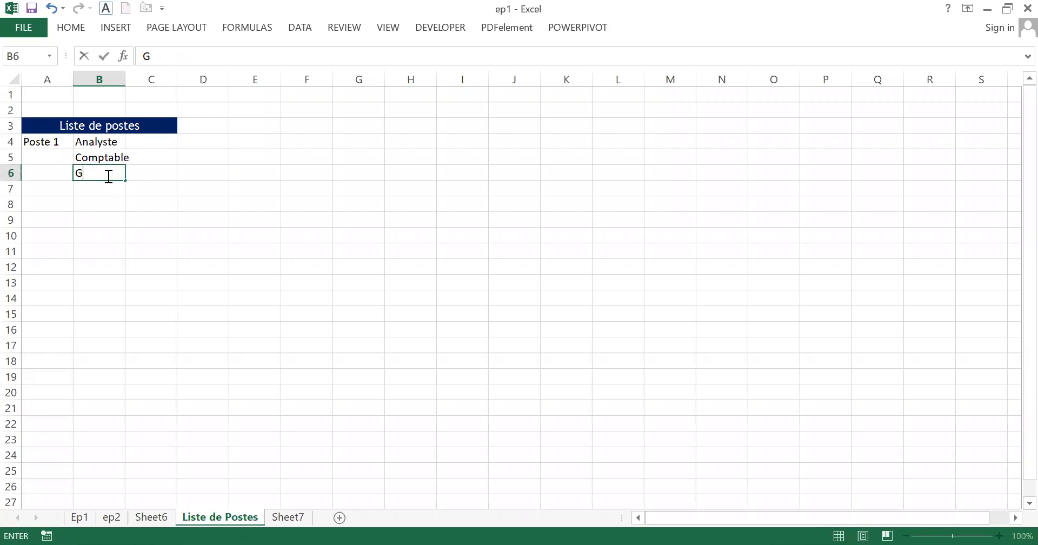
type("estionnaire")
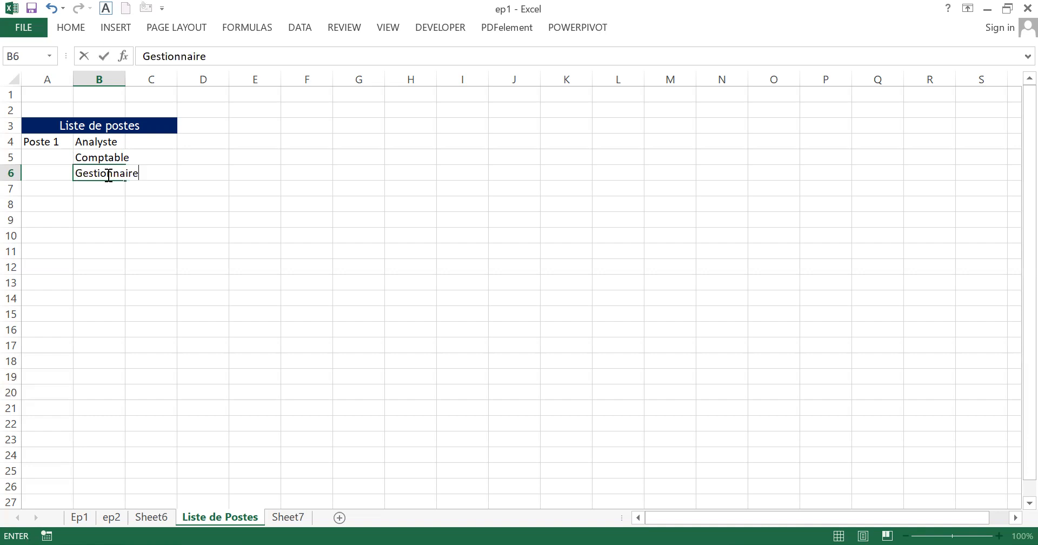
key("Return")
type("Rh")
key("BackSpace")
key("BackSpace")
type("H Manager")
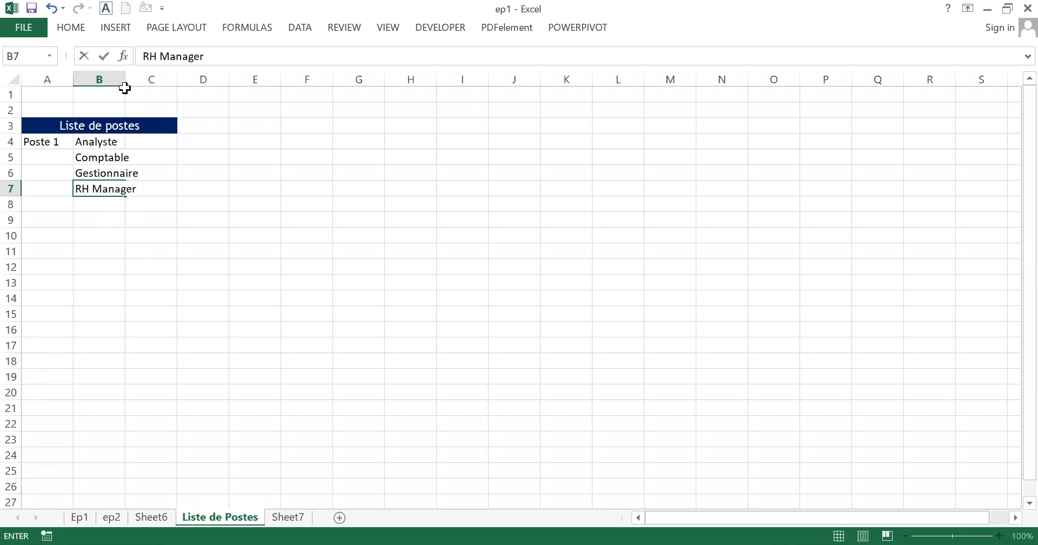
left_click(151, 250)
double_click(124, 77)
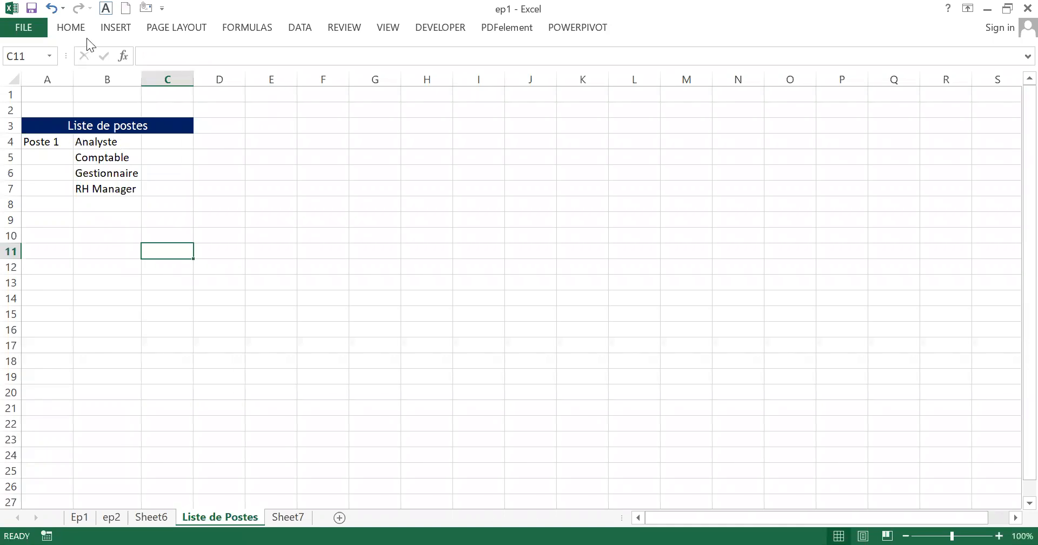
Set the font of the entire Liste de Postes sheet to Trebuchet MS
key("ctrl+a")
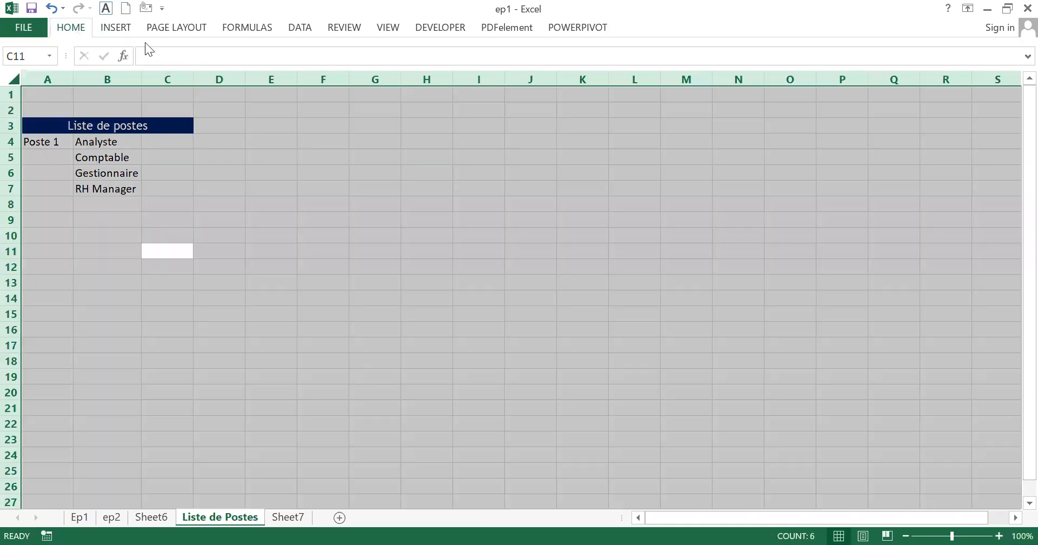
left_click(188, 55)
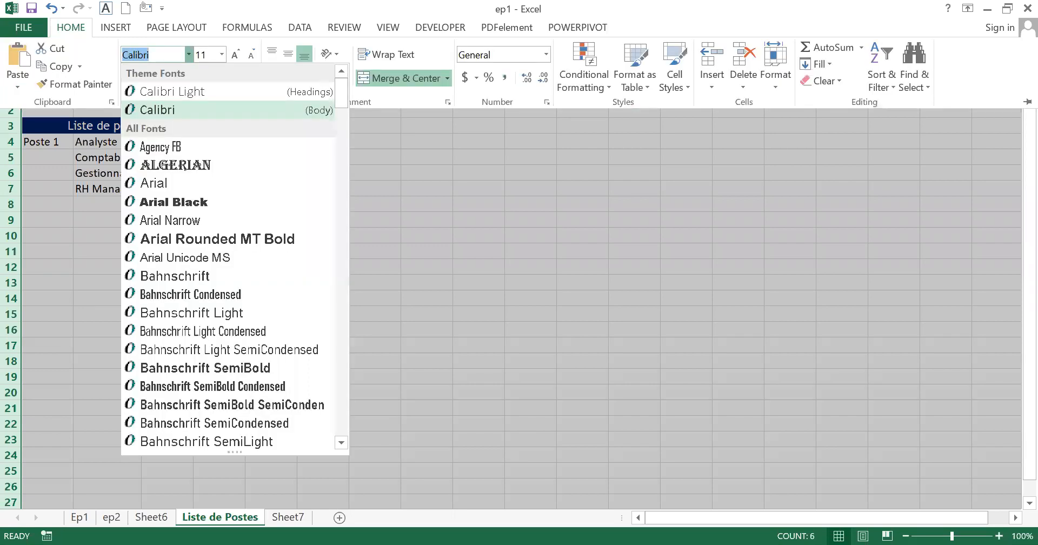
type("Tte")
key("BackSpace")
type("rebuchet MS")
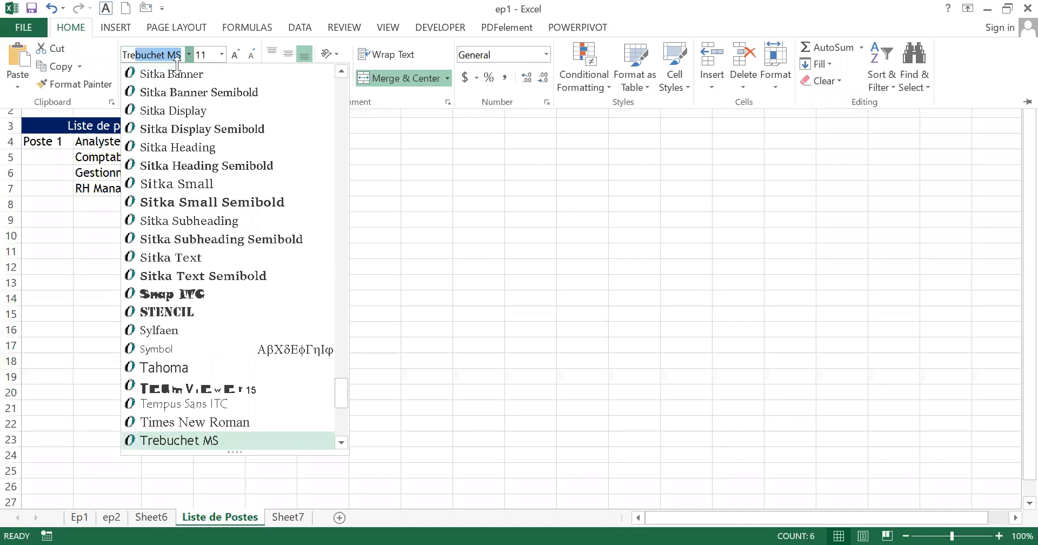
key("Return")
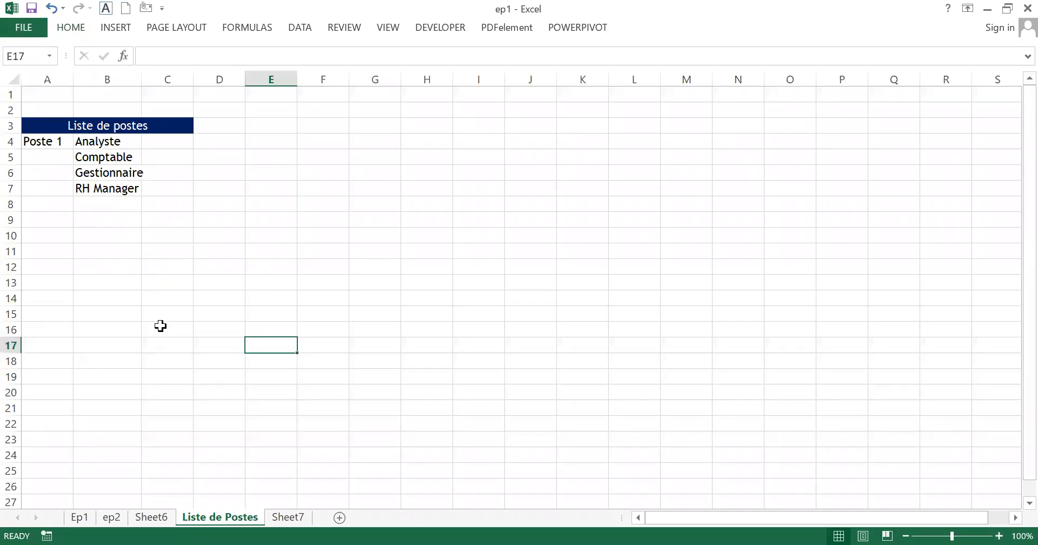
On Sheet6, start a data validation rule for the Poste cells I4:I7 that allows only a List
left_click(144, 516)
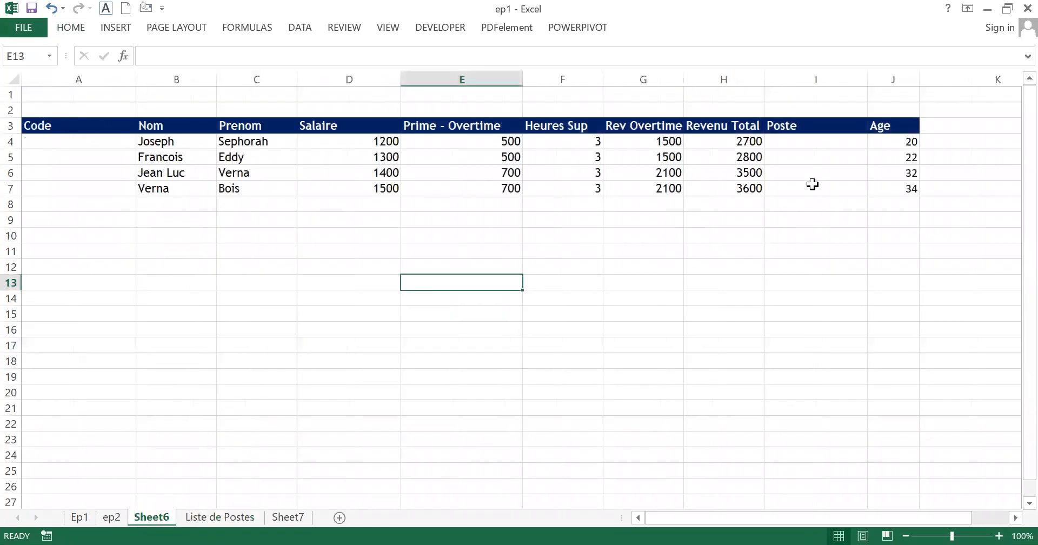
left_click(809, 153)
left_click(800, 140)
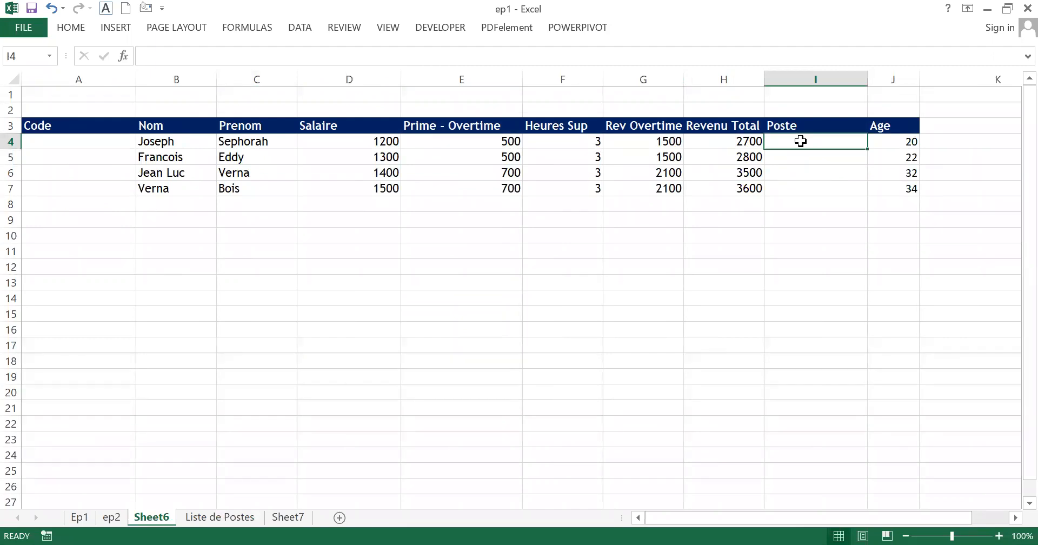
left_click_drag(799, 144, 799, 173)
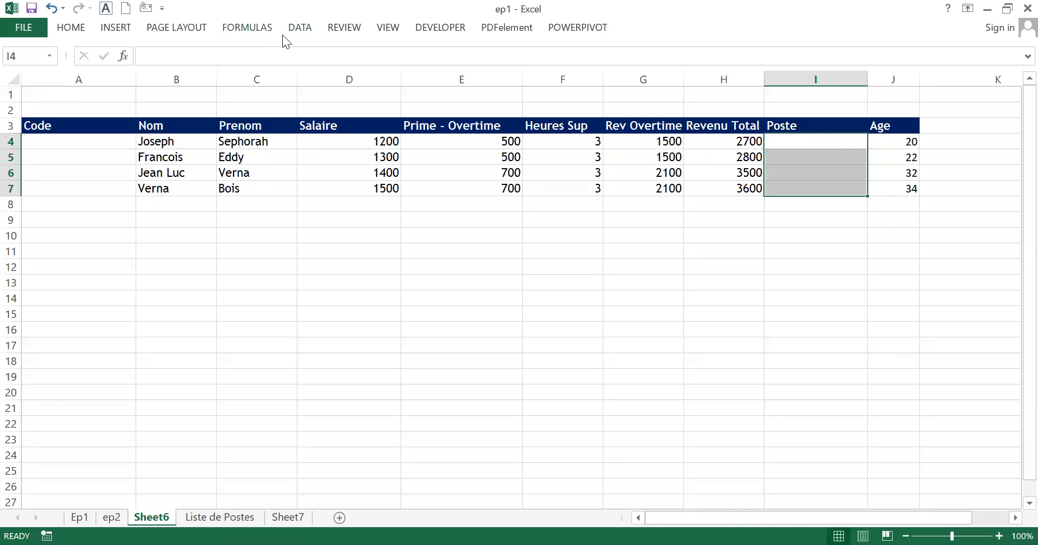
left_click(298, 28)
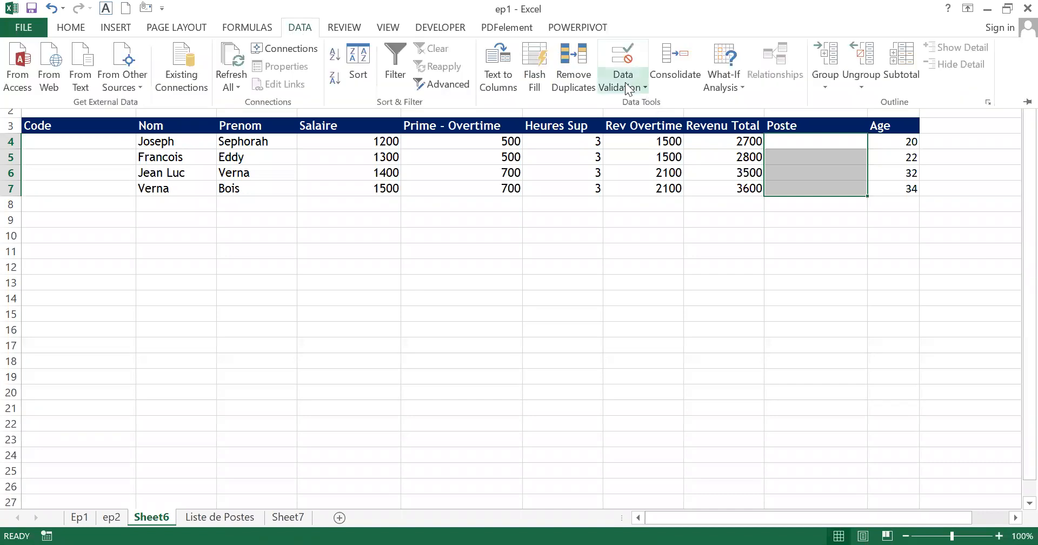
left_click(628, 90)
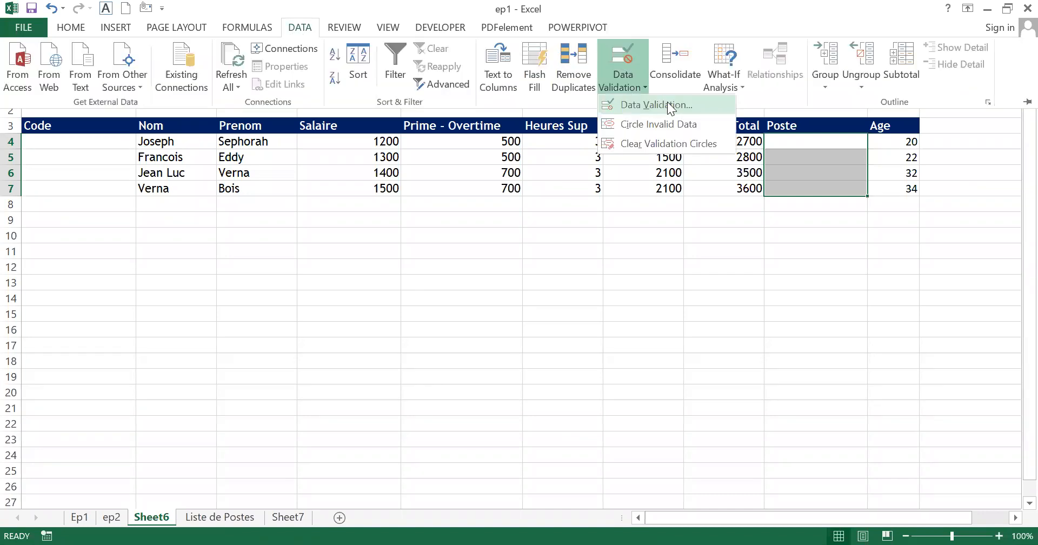
left_click(670, 106)
left_click(403, 234)
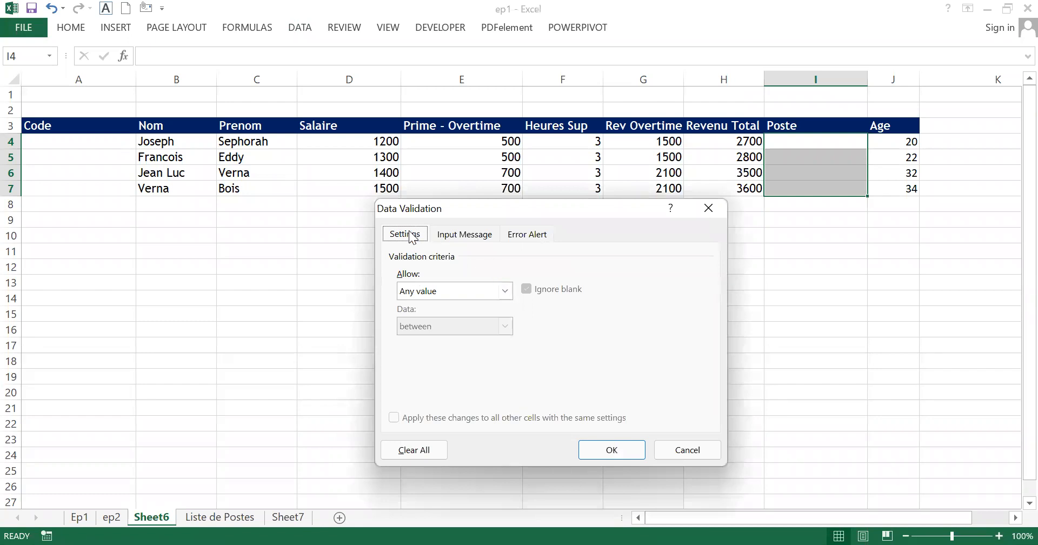
left_click(505, 291)
left_click(457, 338)
left_click(454, 365)
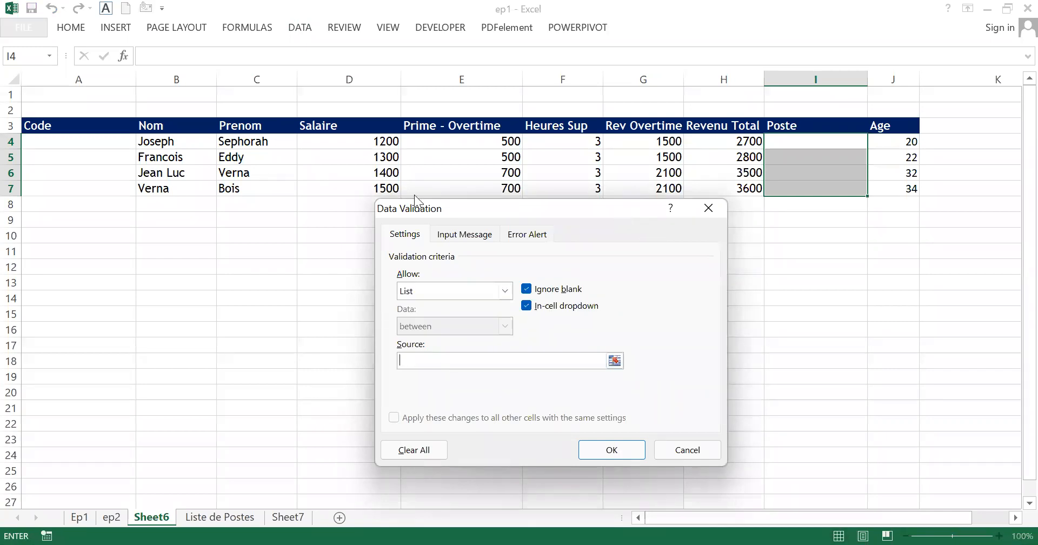
Set the list source to ='Liste de Postes'!$B$4:$B$7 and apply the validation rule
left_click_drag(416, 207, 143, 216)
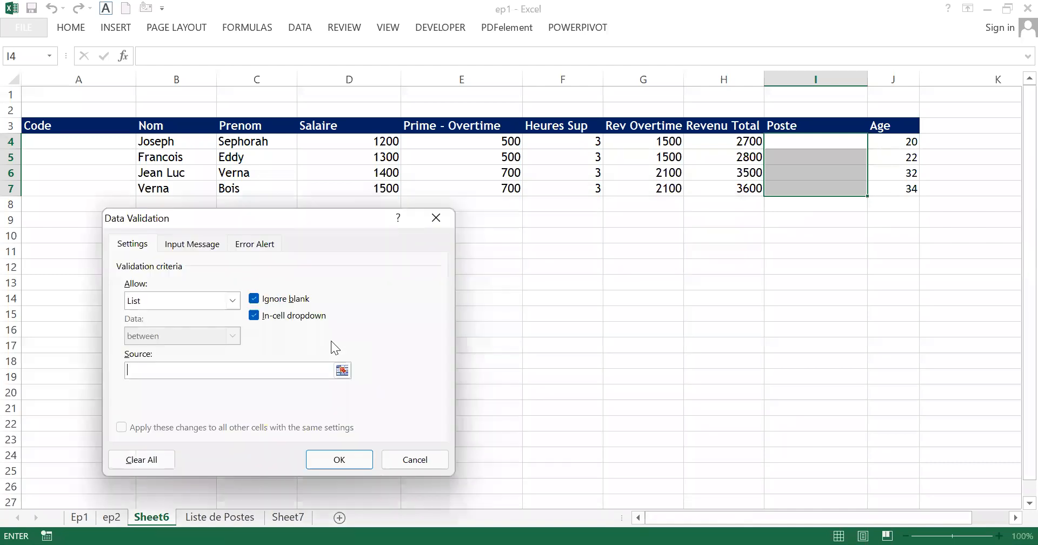
left_click(342, 371)
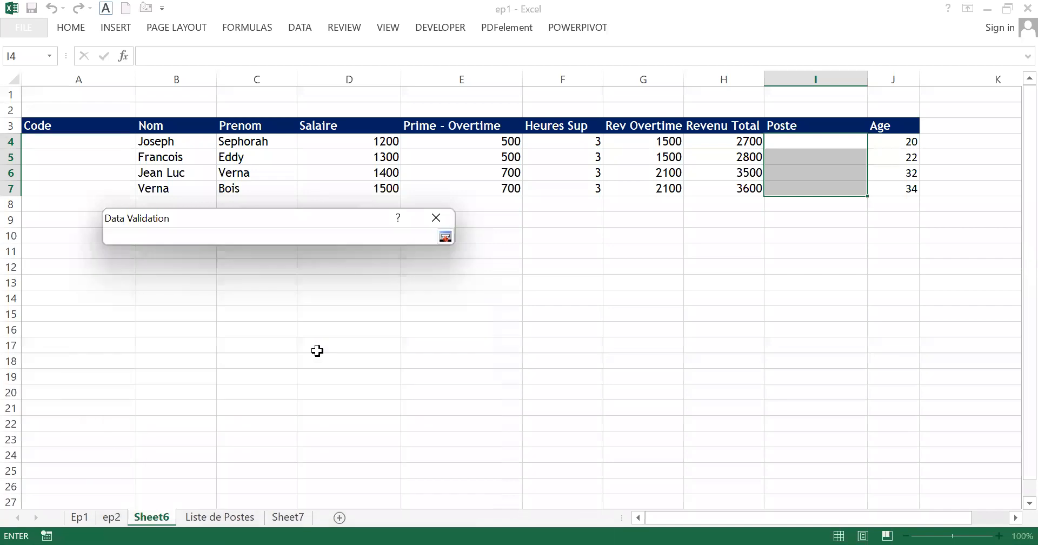
left_click(223, 517)
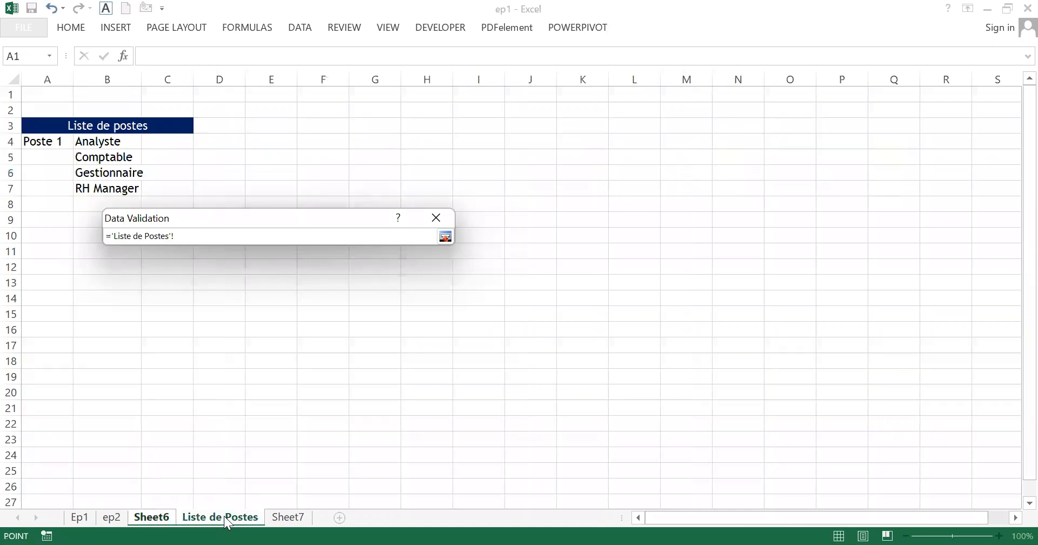
left_click(115, 136)
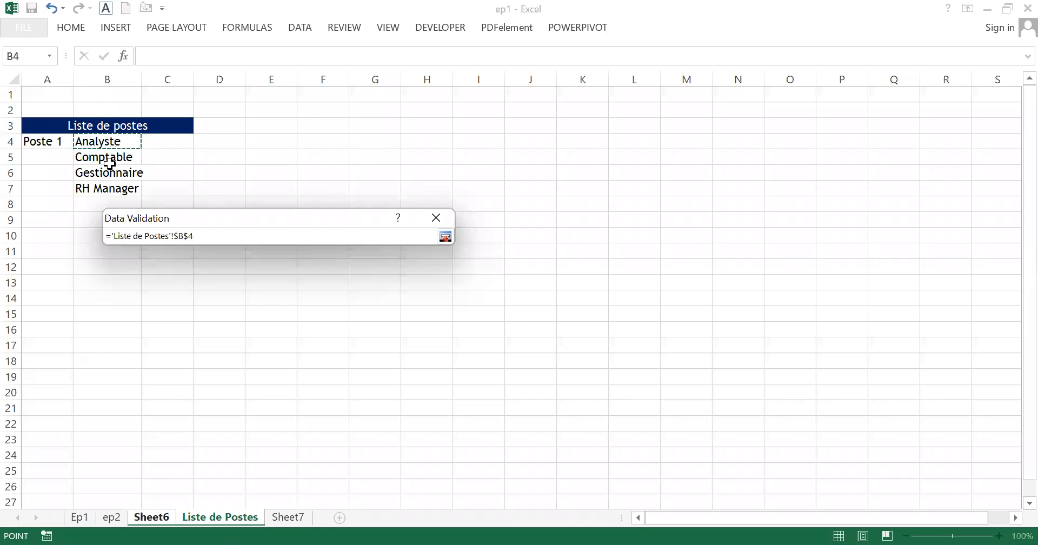
key("ctrl+shift+Down")
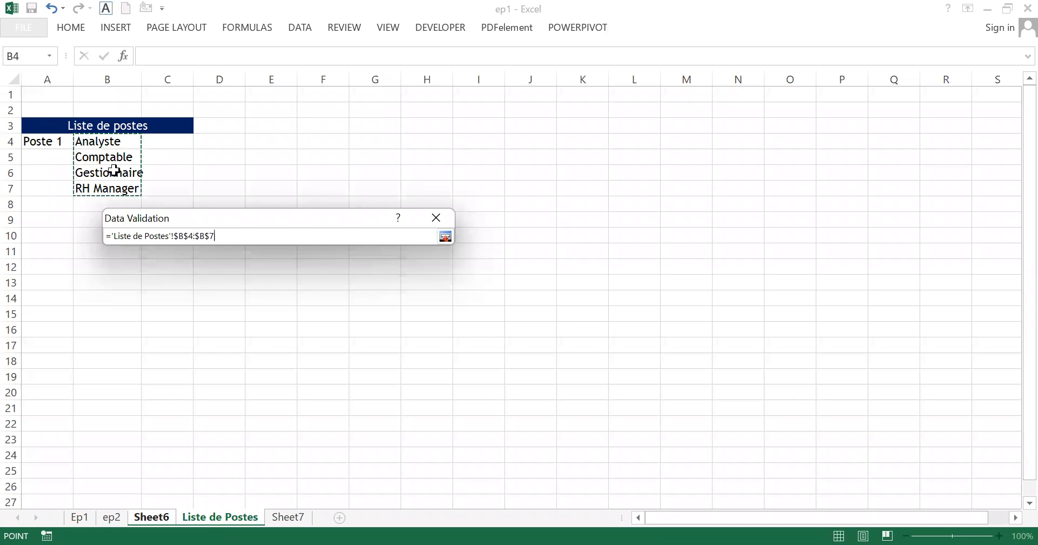
left_click(443, 238)
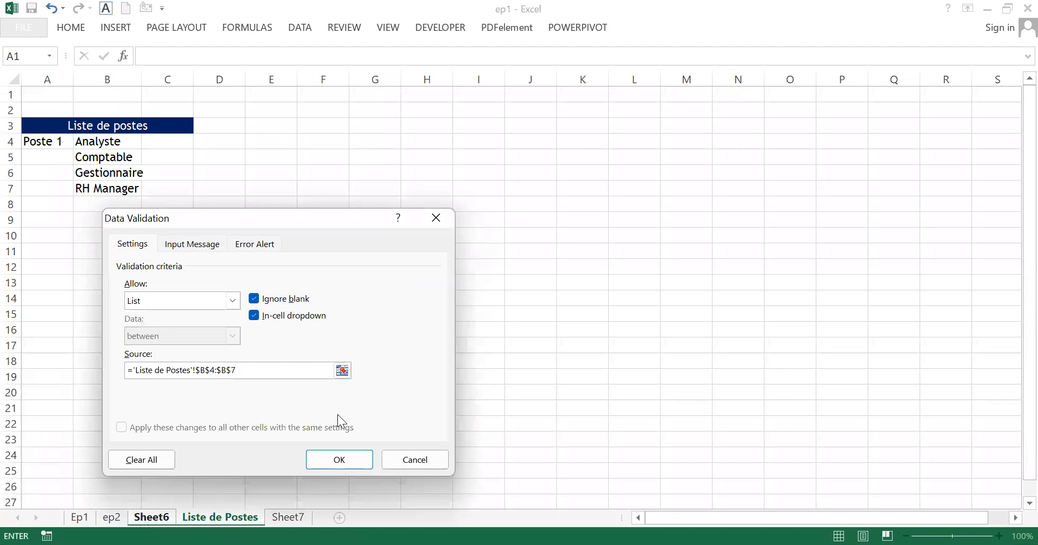
left_click(341, 462)
Choose Analyste from the validation list in cells I4 and I5 of the Poste column
left_click(813, 141)
left_click(870, 142)
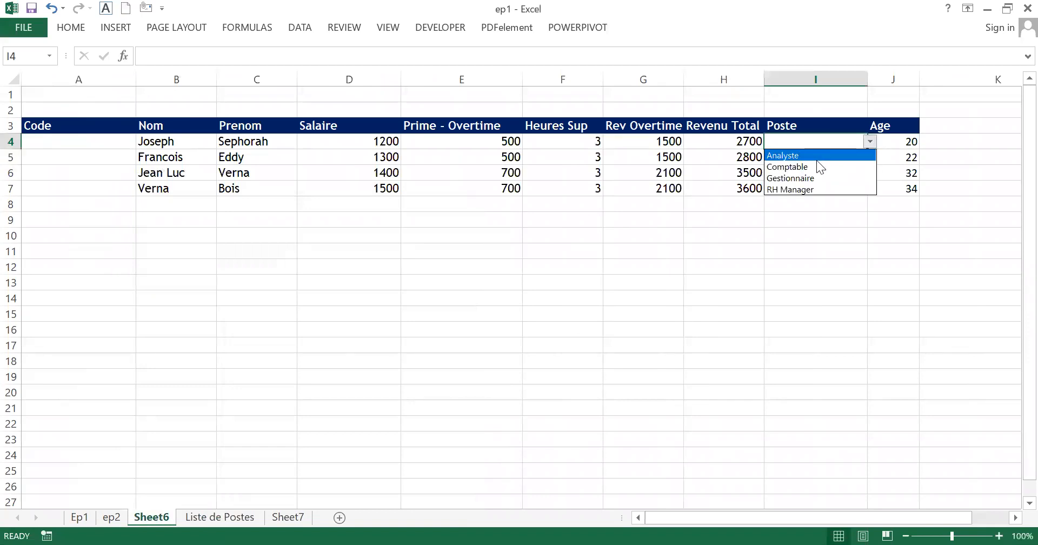
left_click(816, 153)
left_click(816, 158)
left_click(870, 157)
left_click(805, 171)
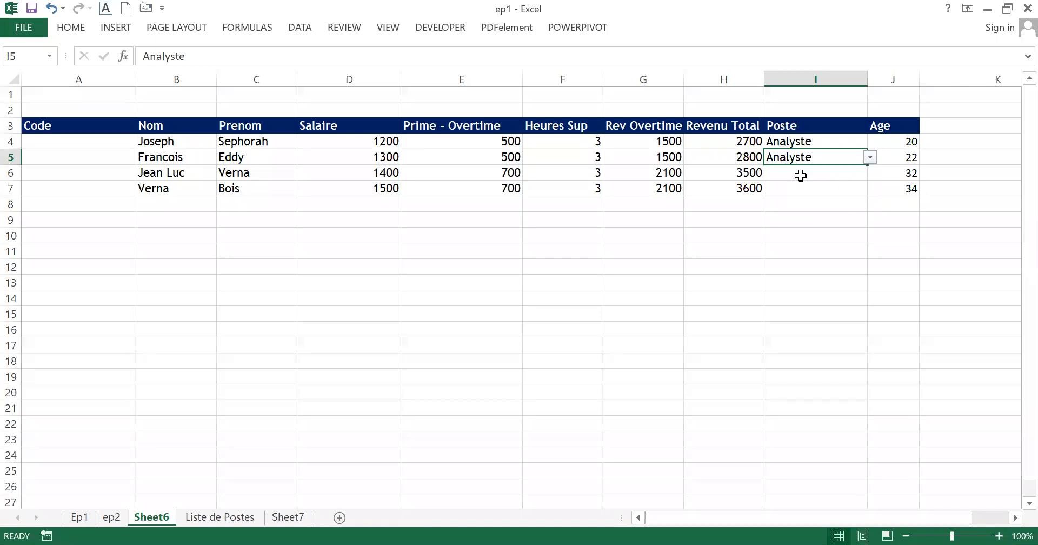
left_click(800, 173)
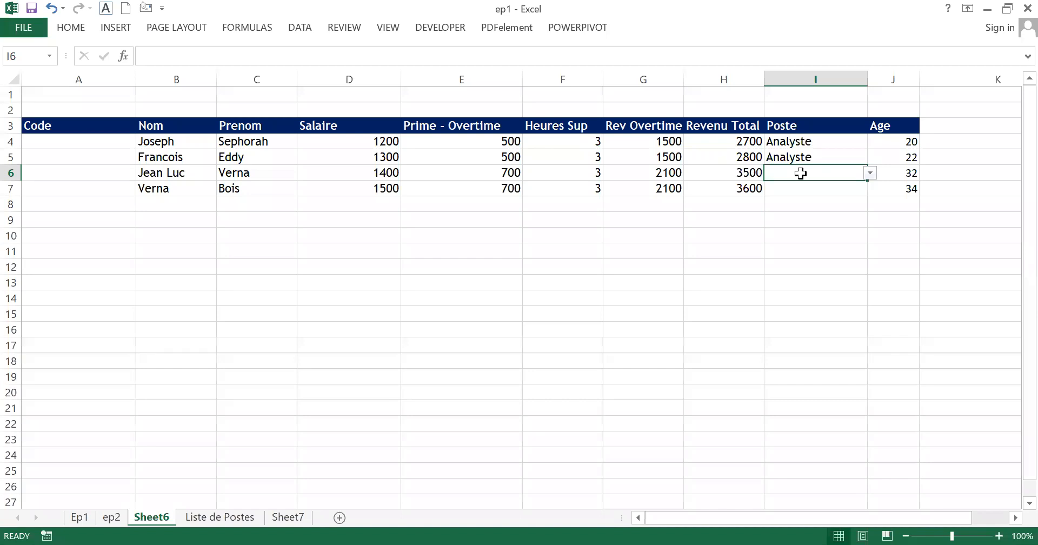
Undo the position choices in I4 and I5 and the list validation rule on the Poste cells
key("ctrl+z")
key("ctrl+z")
key("ctrl+z")
Create a data validation rule for the empty Poste cells I4:I7 with List as the allowed type
left_click_drag(807, 139, 806, 184)
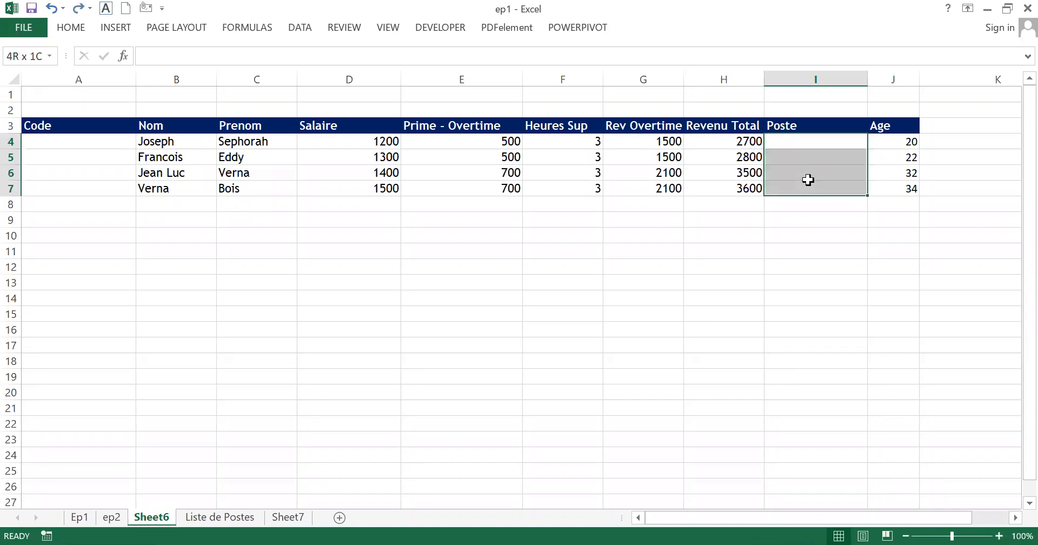
left_click(299, 27)
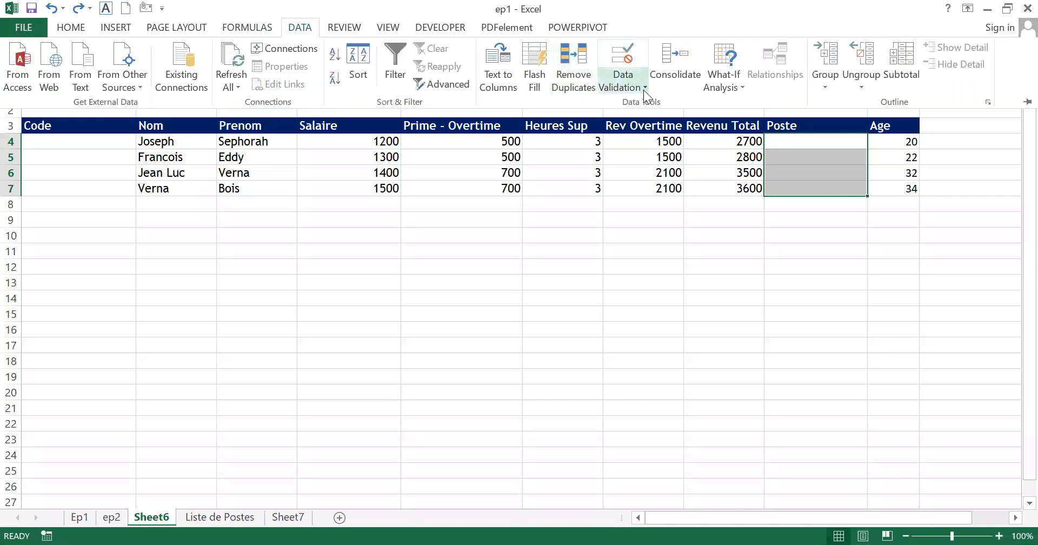
left_click(641, 88)
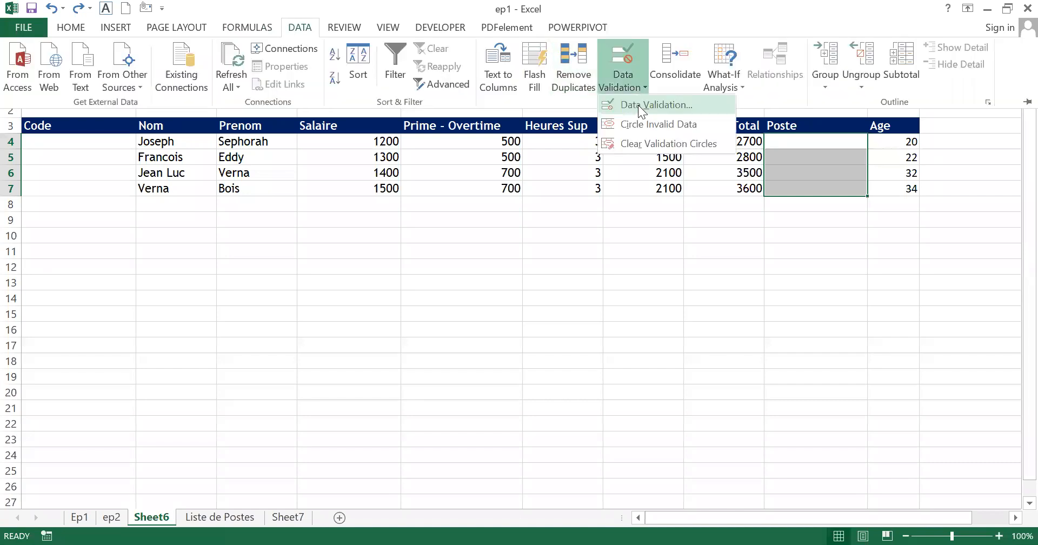
left_click(637, 105)
left_click(237, 298)
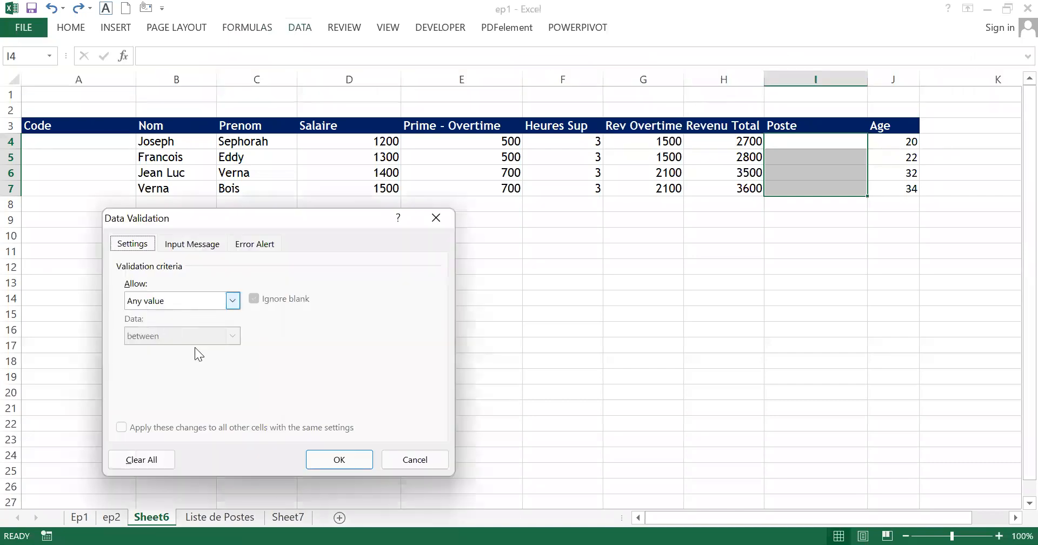
left_click(181, 350)
Use cells B4:B7 of the Liste de Postes sheet as the list source and apply the rule
left_click(344, 371)
left_click(220, 518)
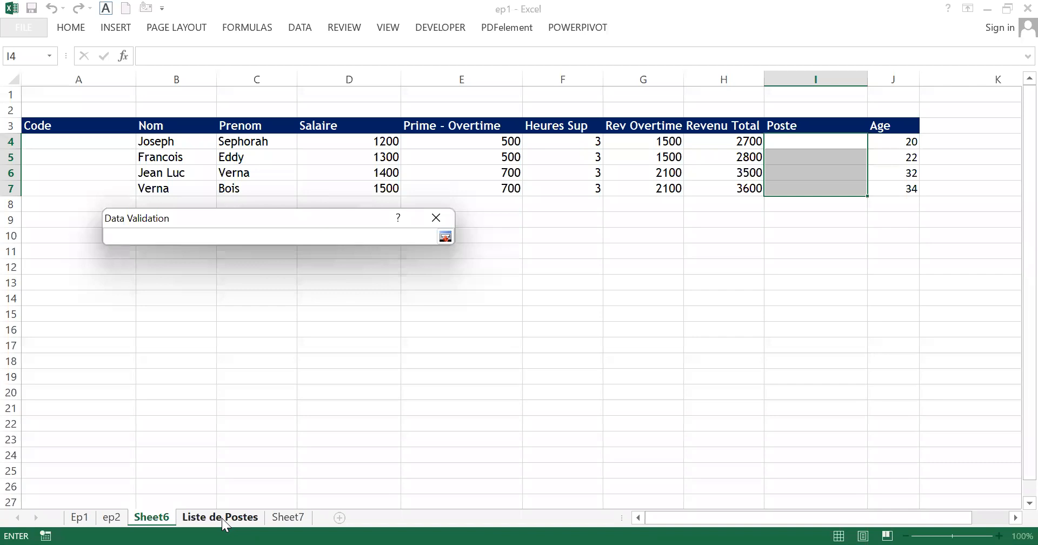
left_click(221, 518)
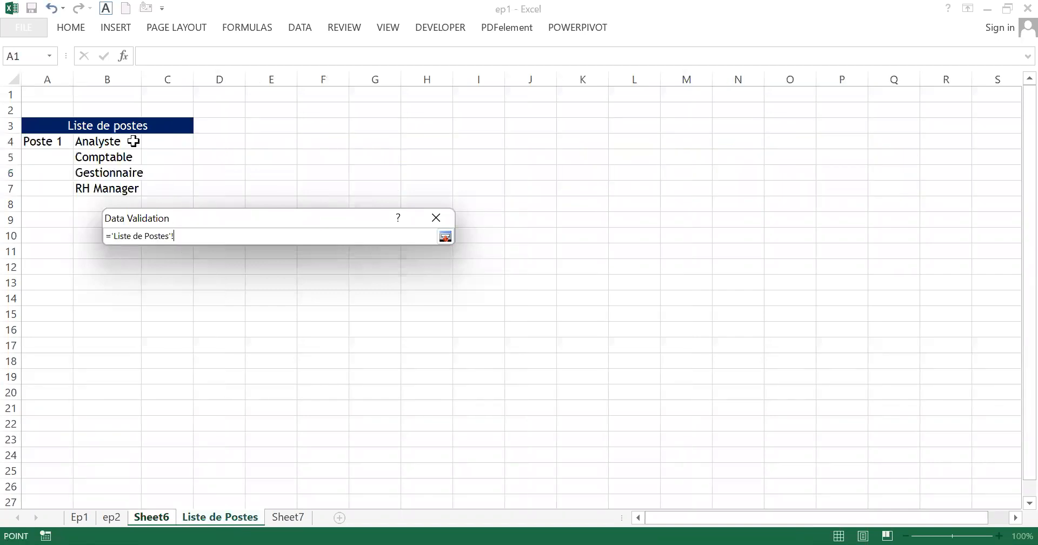
left_click(118, 141)
left_click_drag(118, 145, 114, 189)
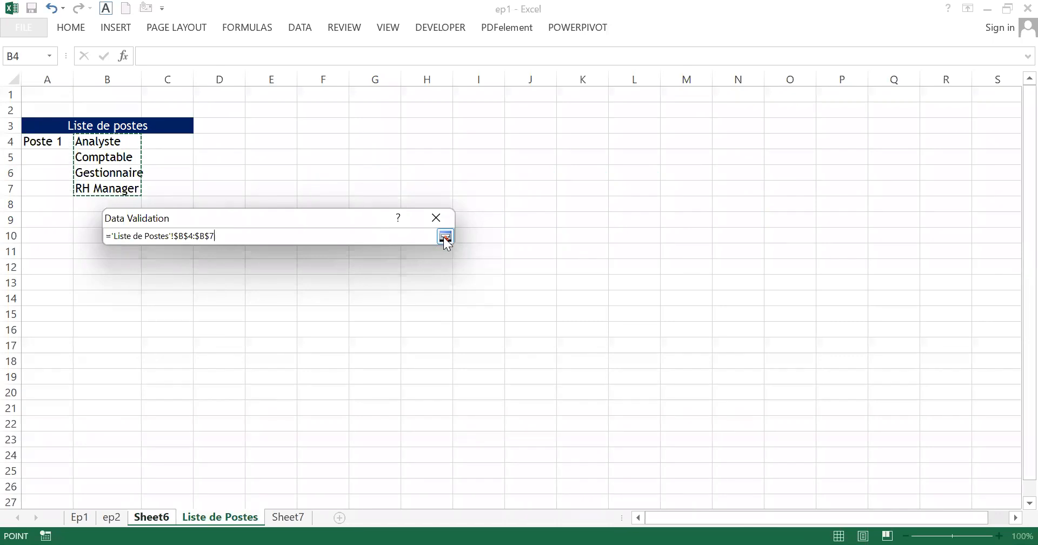
key("Return")
left_click(339, 461)
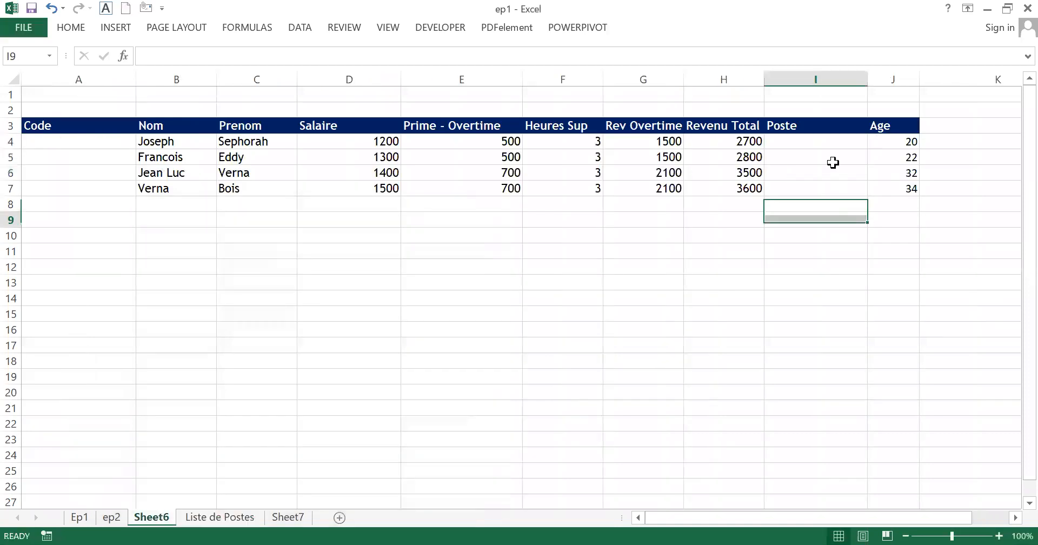
Pick Analyste in cell I4 and Comptable in cell I5 from the validation list
left_click(838, 141)
left_click(870, 142)
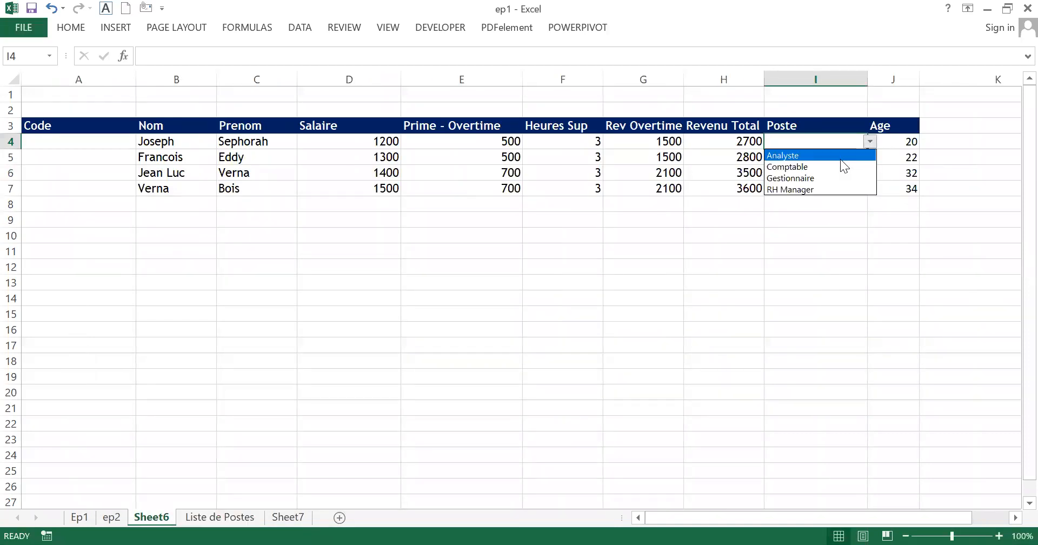
left_click(839, 156)
left_click(849, 161)
left_click(870, 157)
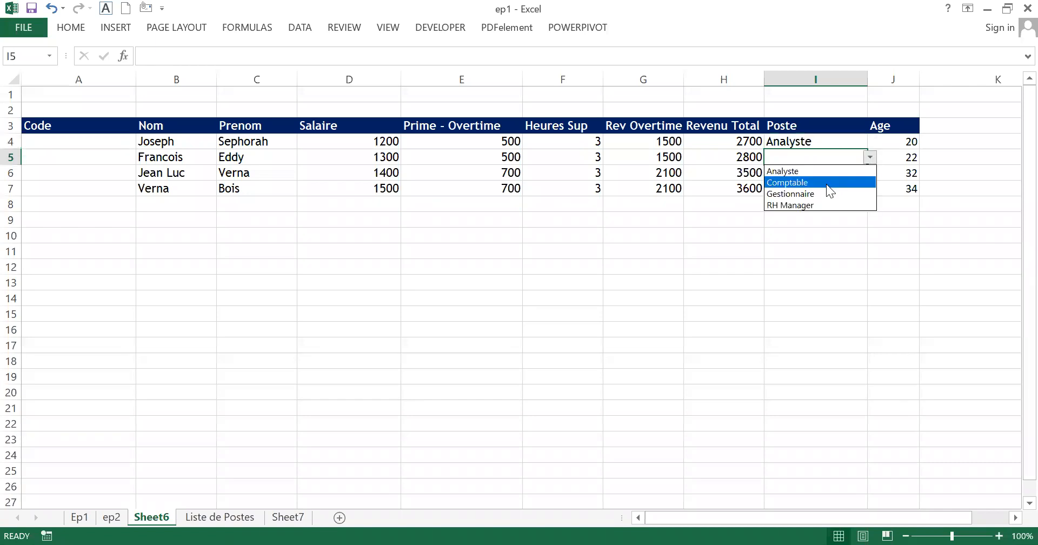
left_click(827, 183)
Pick Gestionnaire in cell I6 and RH Manager in cell I7 from the validation list
left_click(841, 170)
left_click(870, 173)
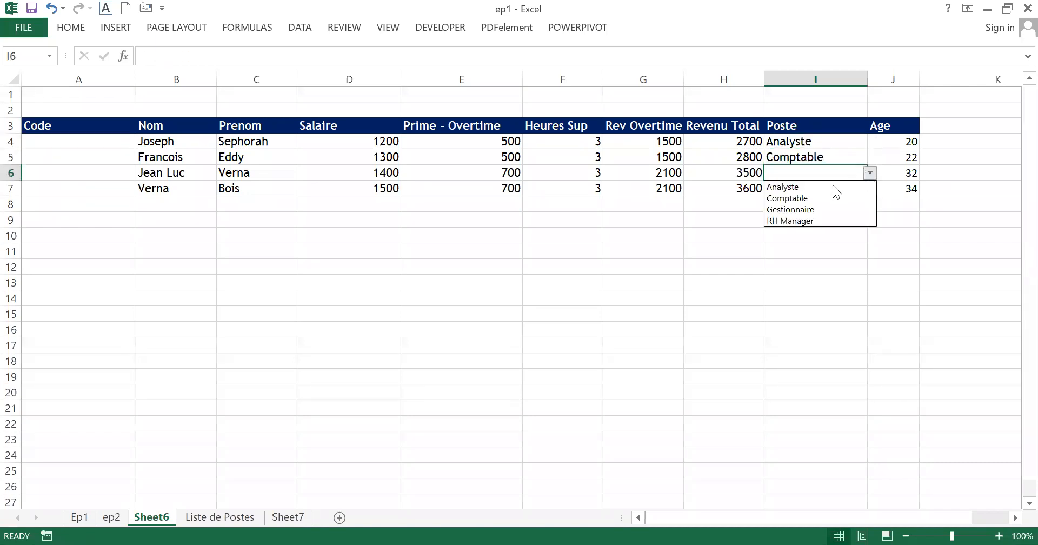
left_click(818, 210)
left_click(848, 185)
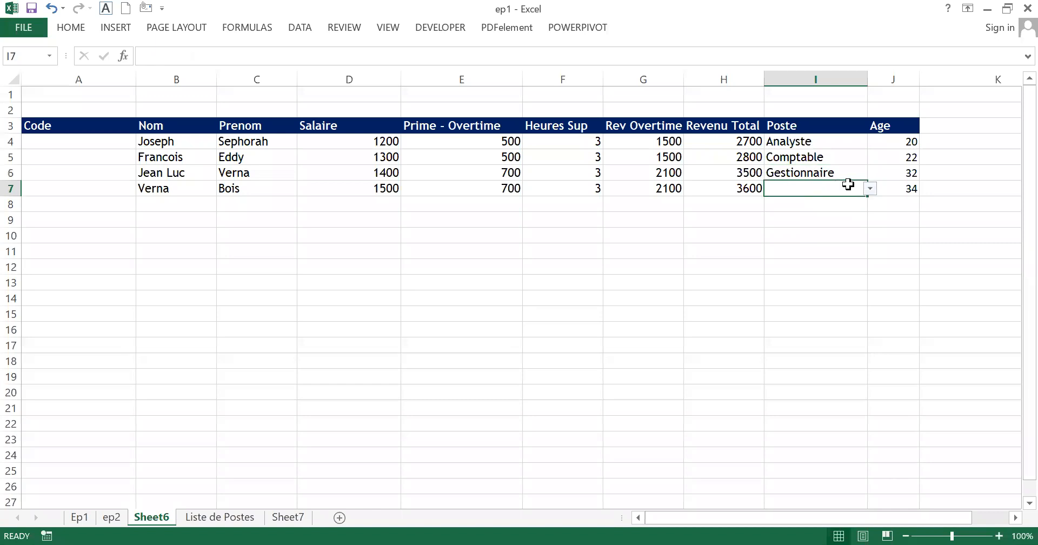
left_click(870, 188)
left_click(832, 201)
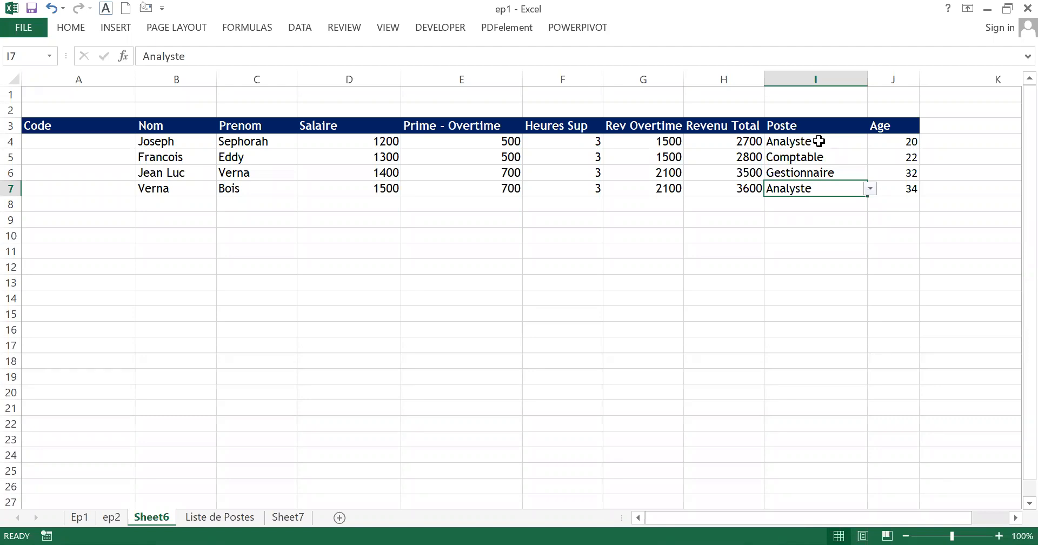
key("ctrl+z")
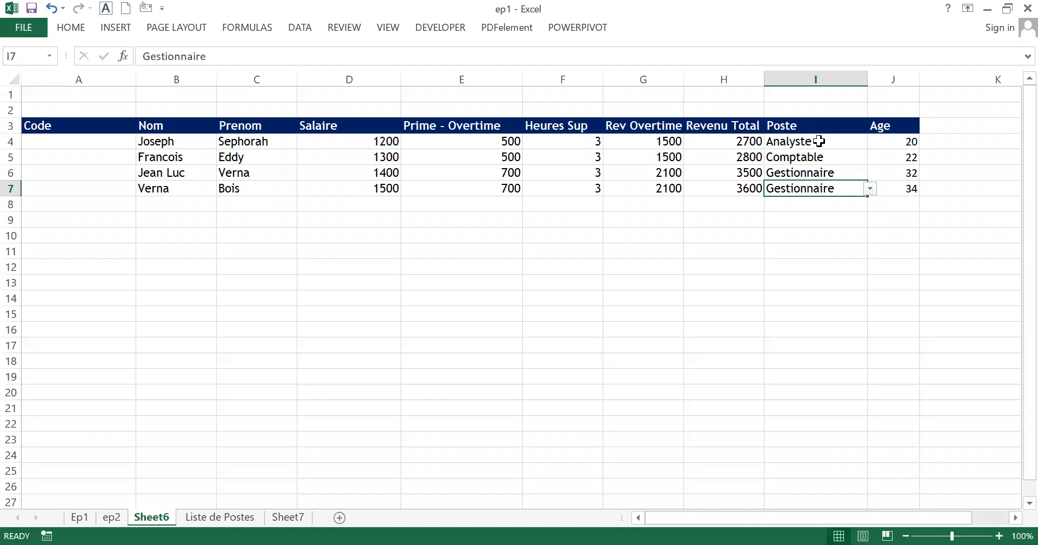
left_click(870, 188)
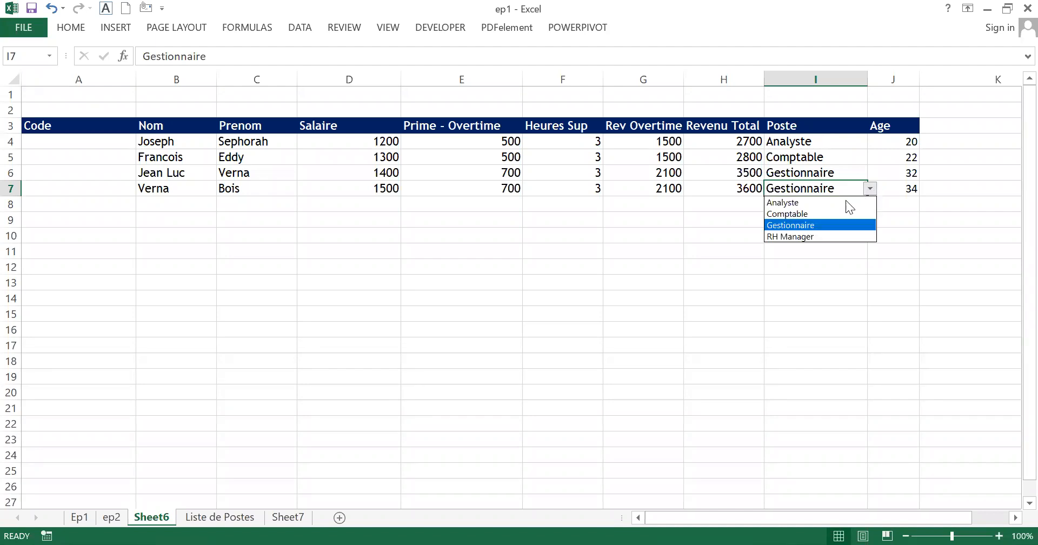
left_click(811, 236)
left_click(672, 219)
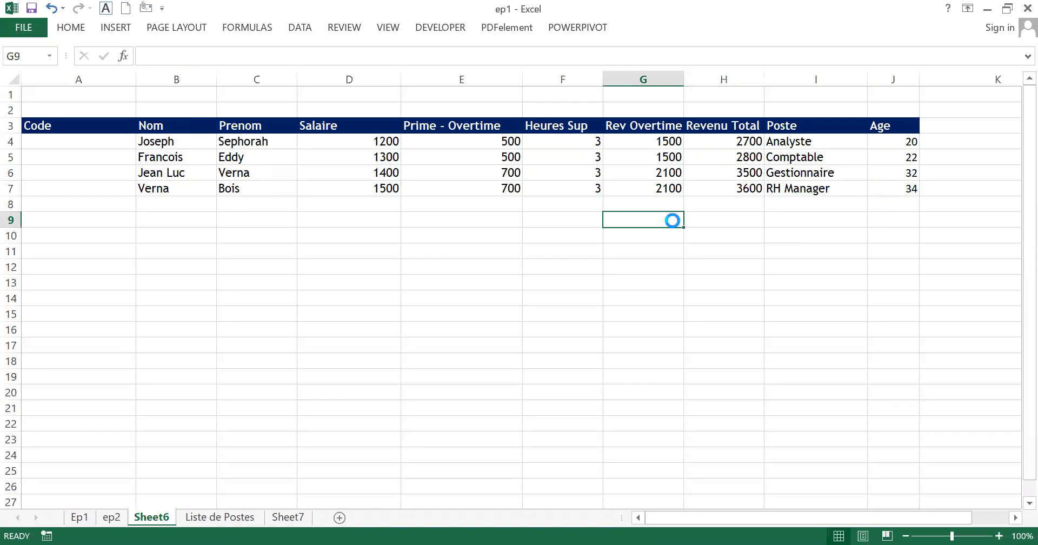
left_click(418, 172)
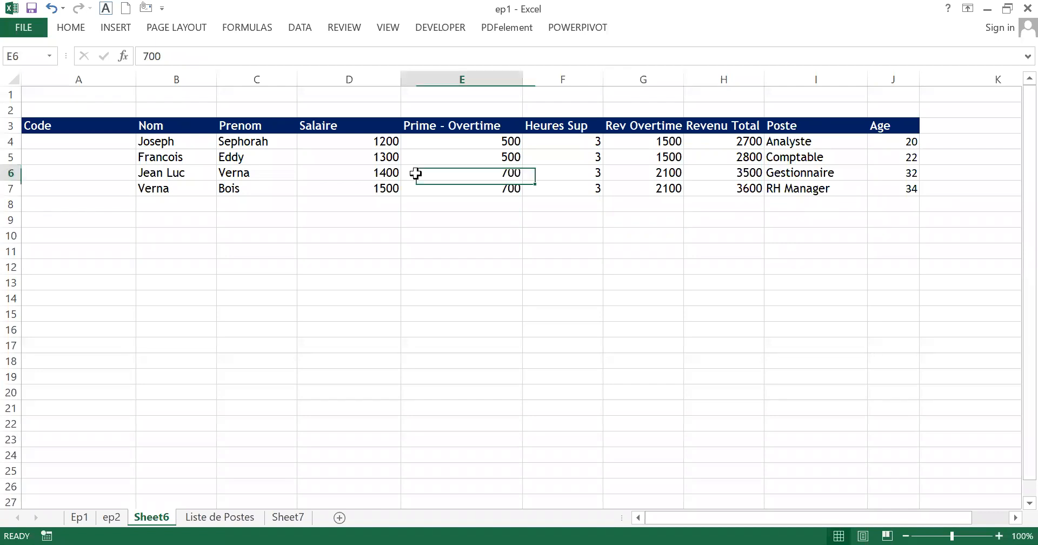
left_click(340, 193)
left_click(327, 169)
left_click(222, 167)
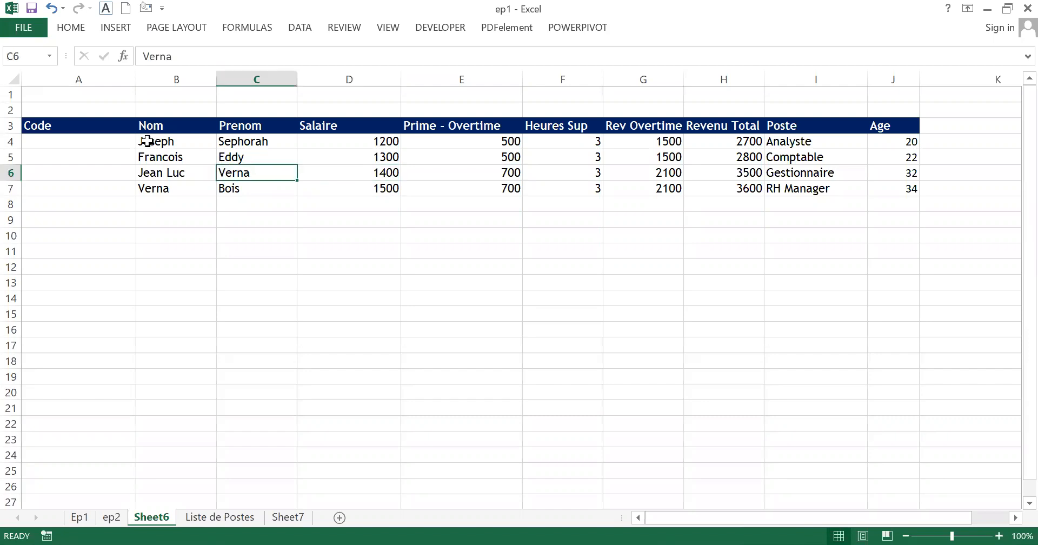
left_click(147, 141)
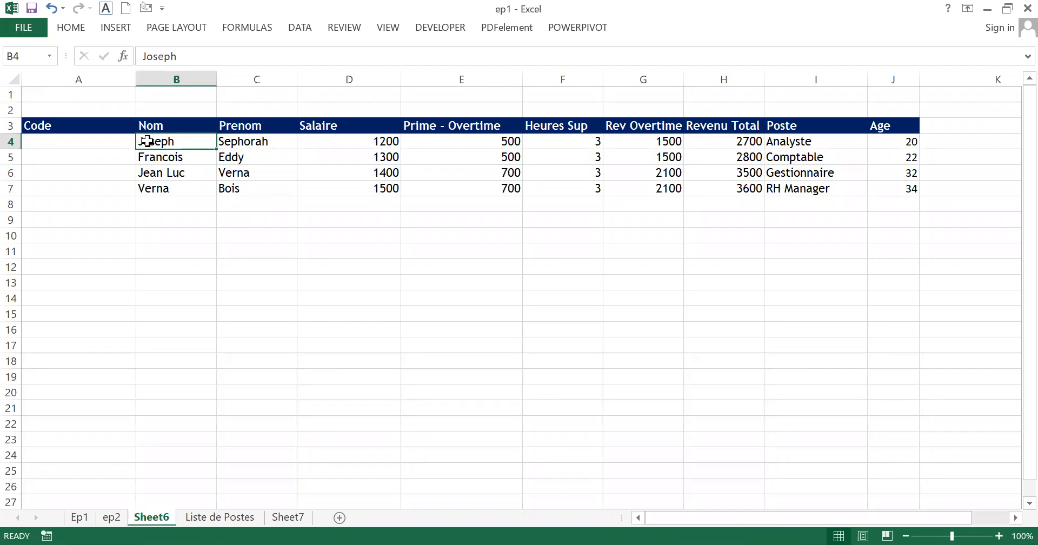
left_click(190, 253)
type("=")
key("BackSpace")
left_click(221, 223)
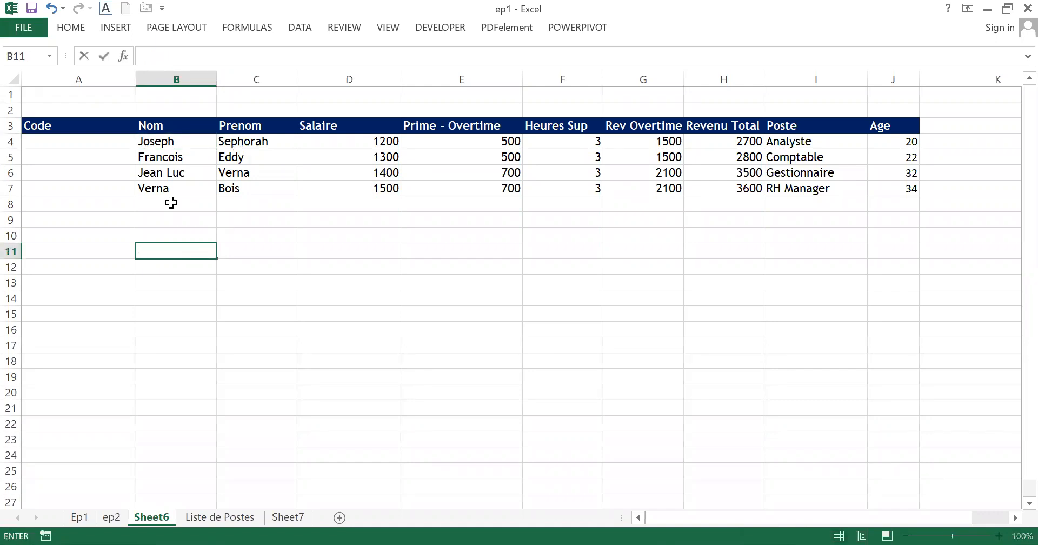
Enter a sample code in A4 from the first two letters of the row's Nom and Prenom, followed by -20
left_click(102, 143)
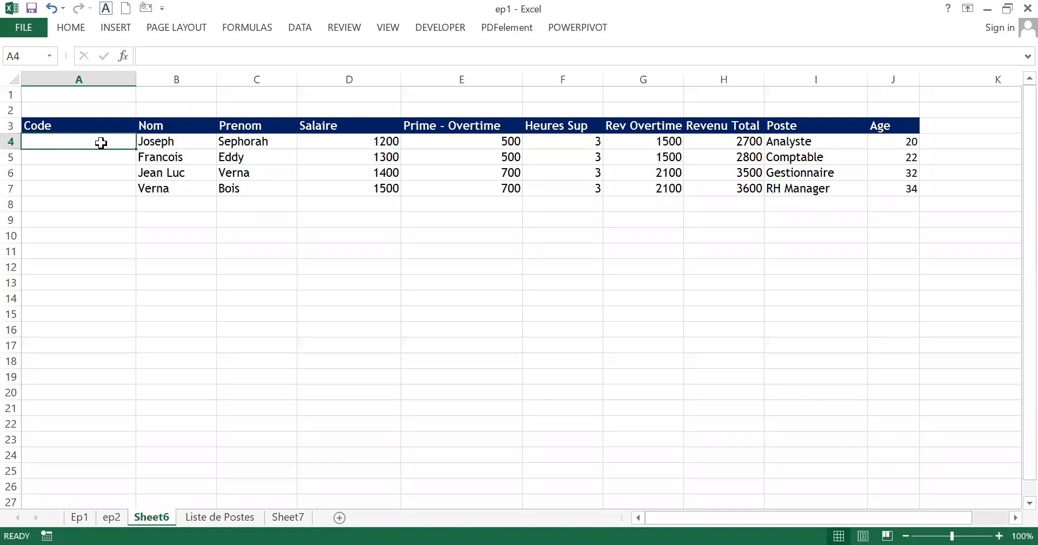
type("Jo")
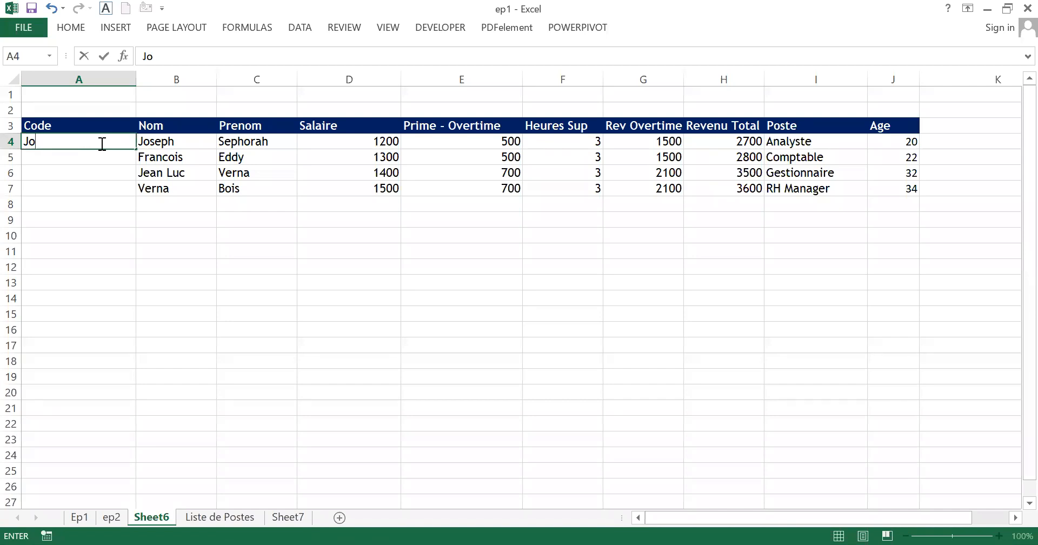
type("Se-20")
left_click(102, 168)
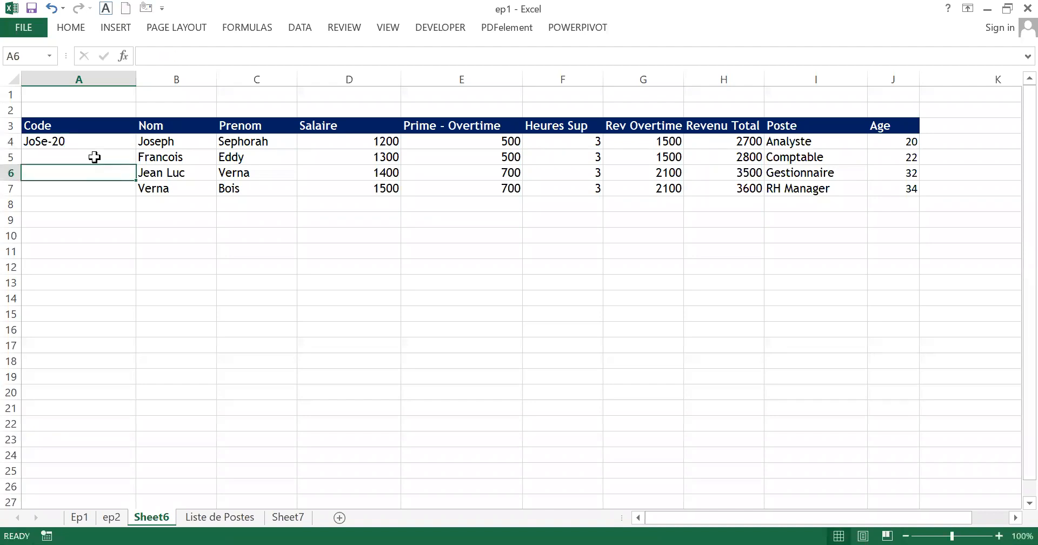
left_click(94, 156)
left_click(89, 141)
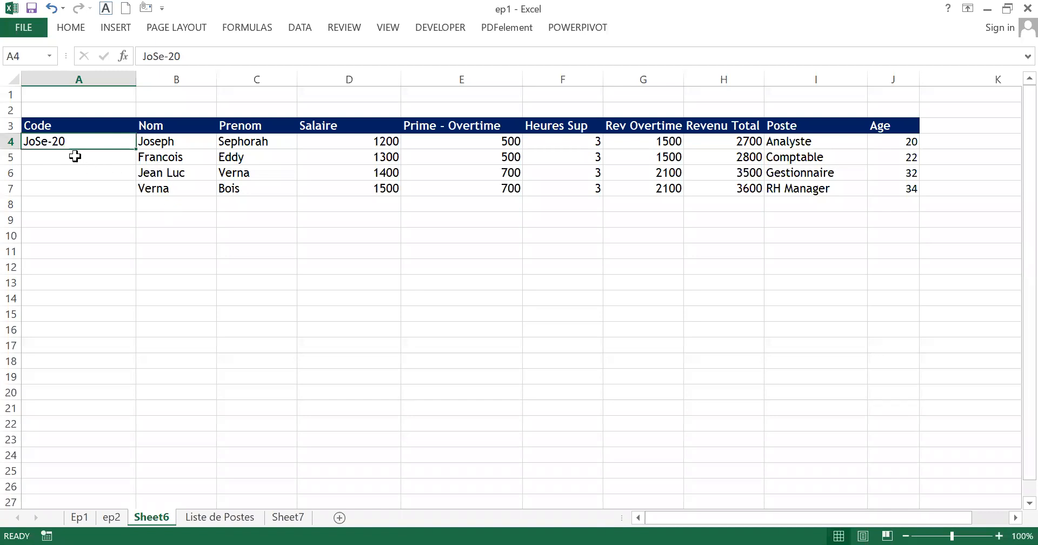
left_click(71, 156)
left_click(79, 172)
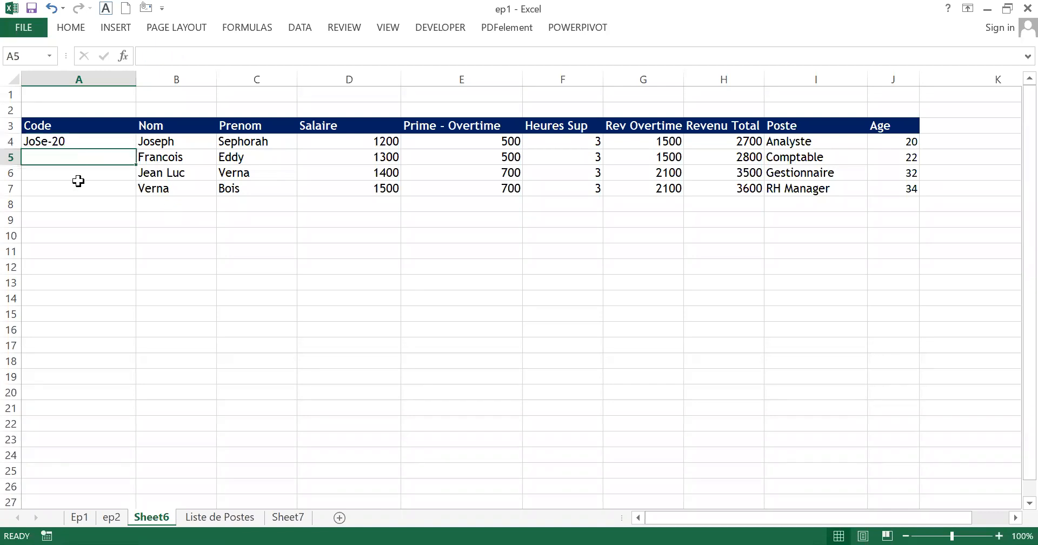
left_click(79, 186)
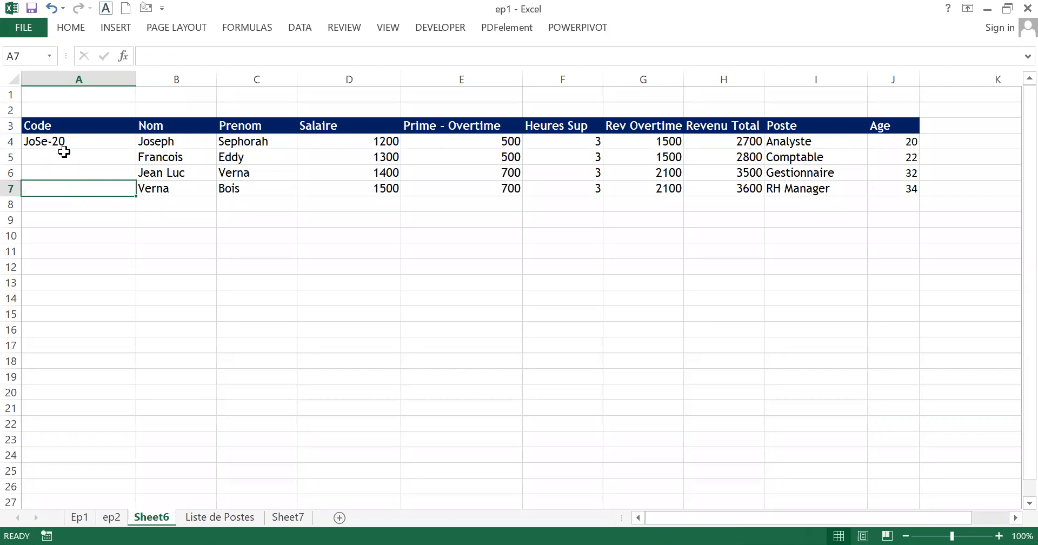
Replace the sample code in A4 with the row's full Nom followed directly by the age 20
left_click(88, 141)
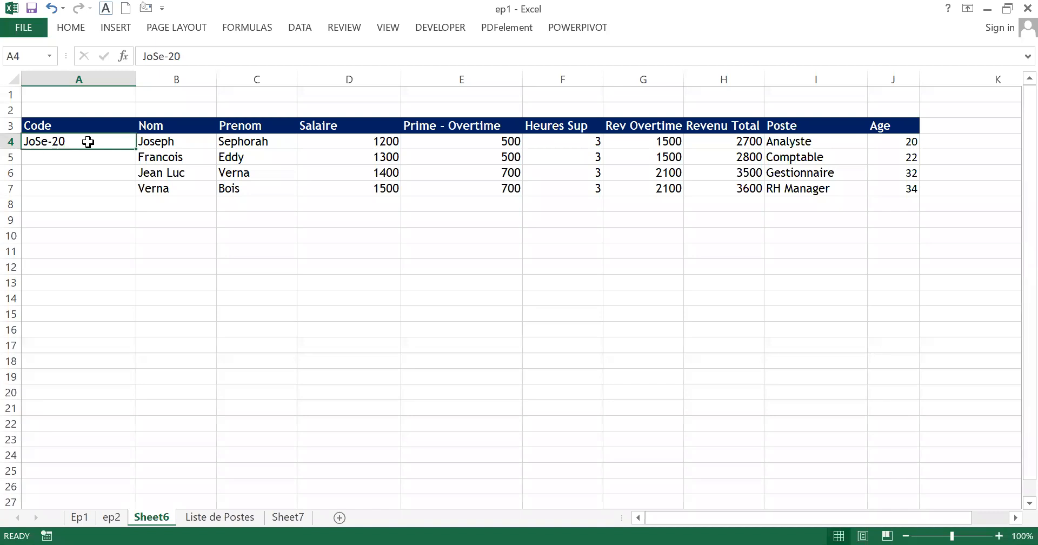
key("BackSpace")
left_click(91, 159)
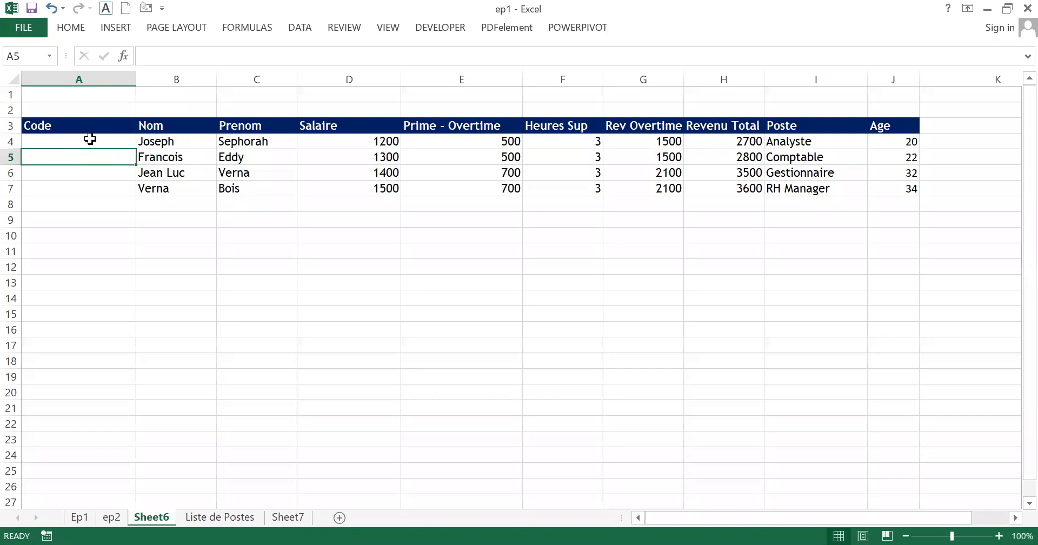
left_click(91, 139)
left_click(158, 139)
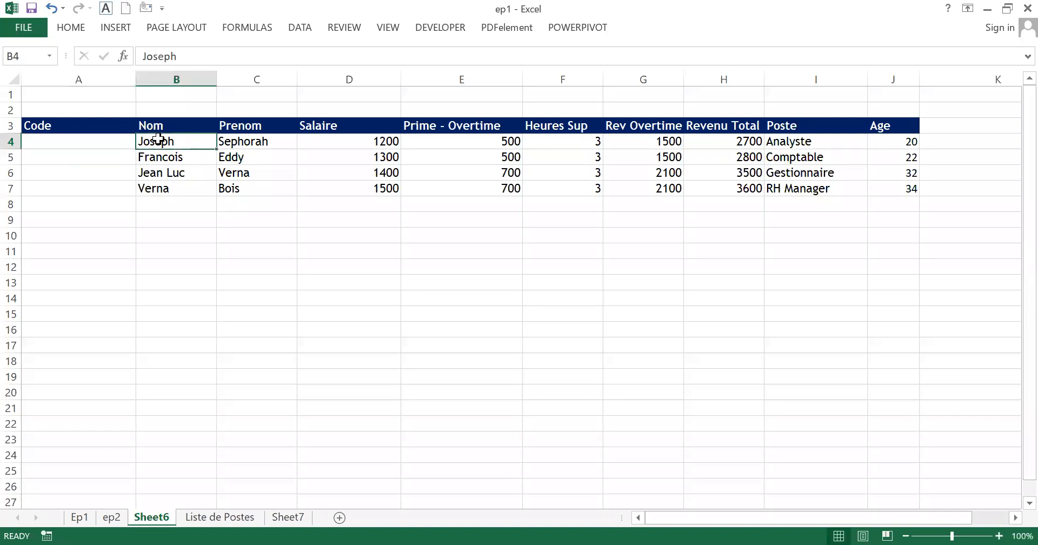
left_click(68, 140)
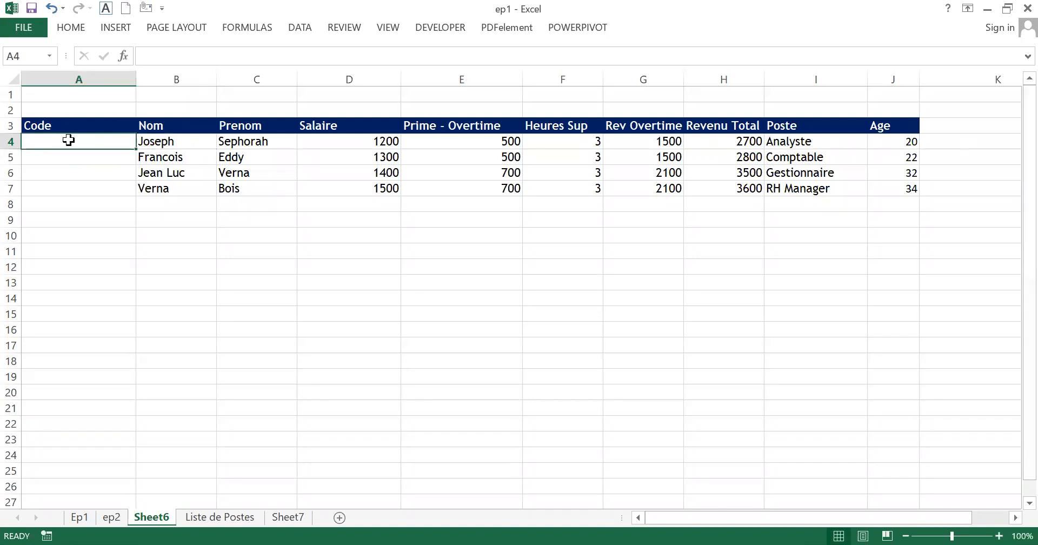
type("Jose")
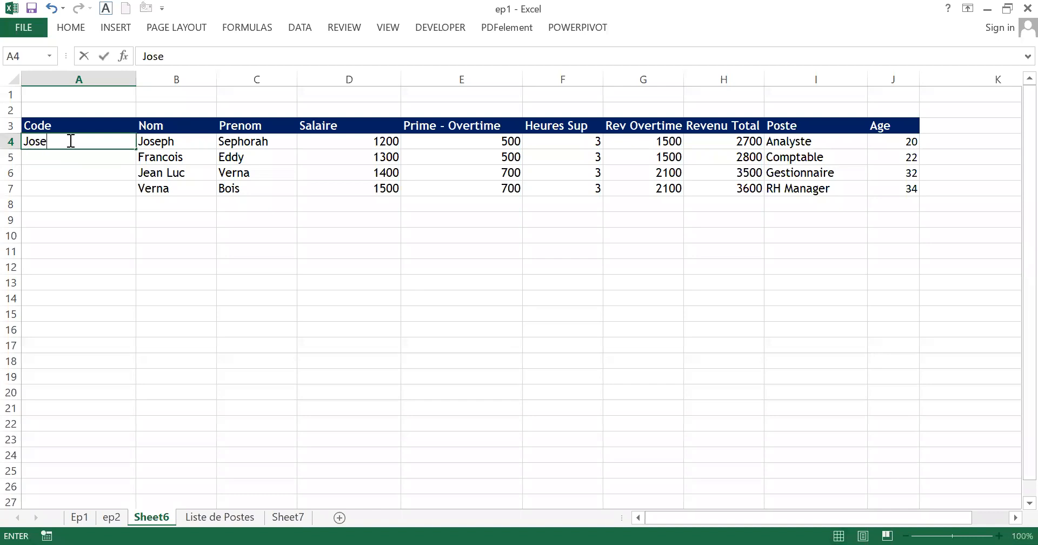
type("ph20")
left_click(79, 159)
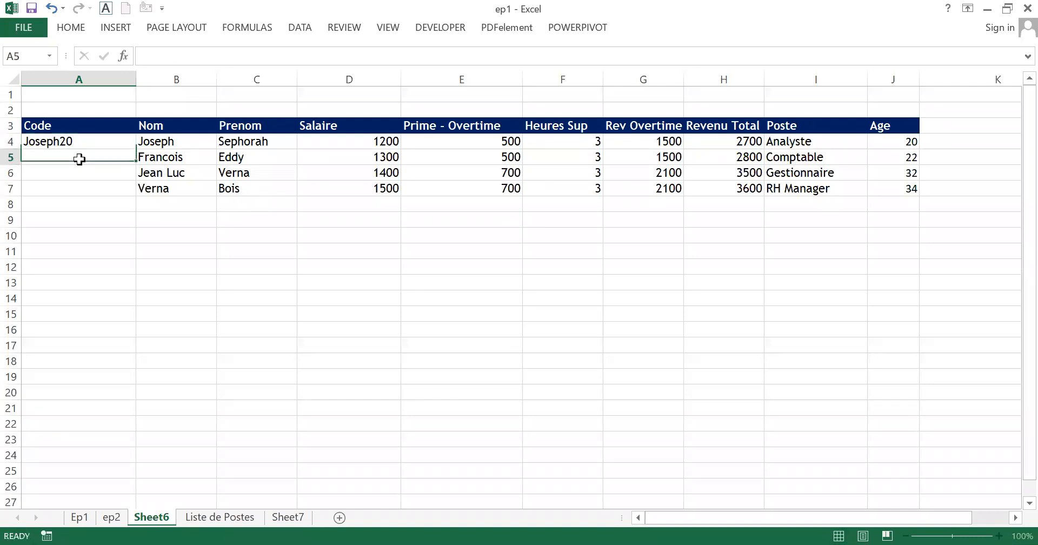
Replace the typed code in A4 with =CONCATENATE(B4,J4) and fill the formula down to A7
left_click(79, 141)
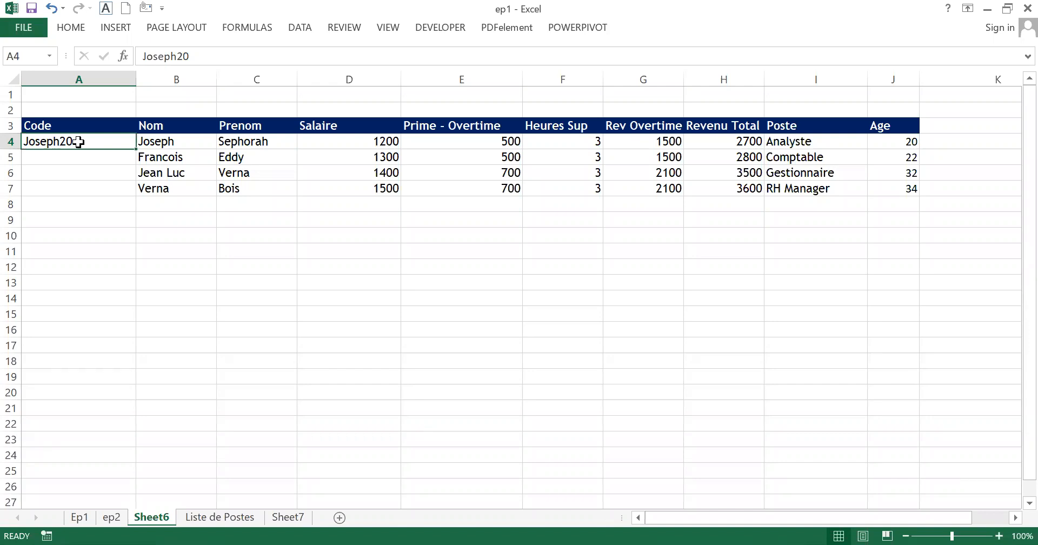
key("BackSpace")
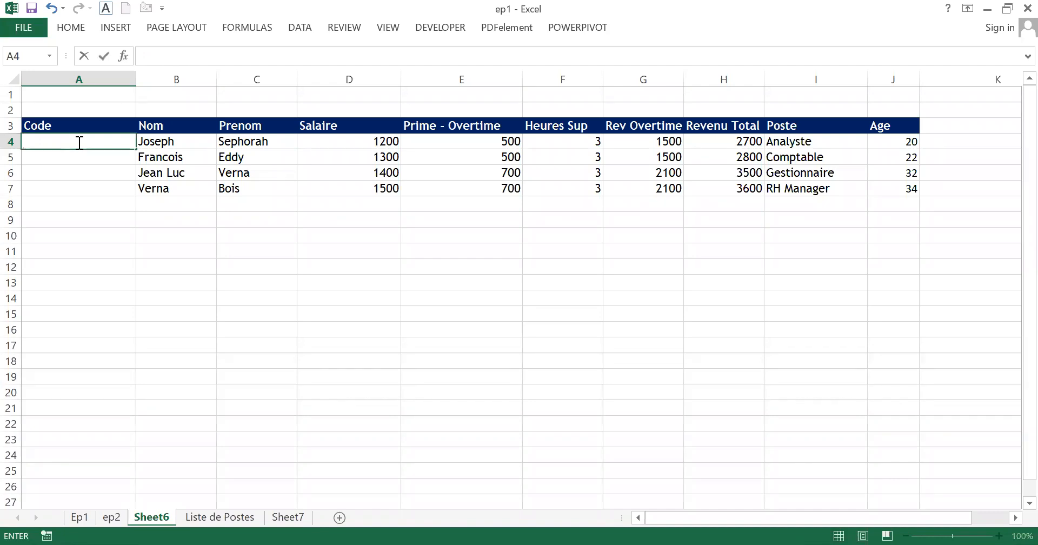
type("=con")
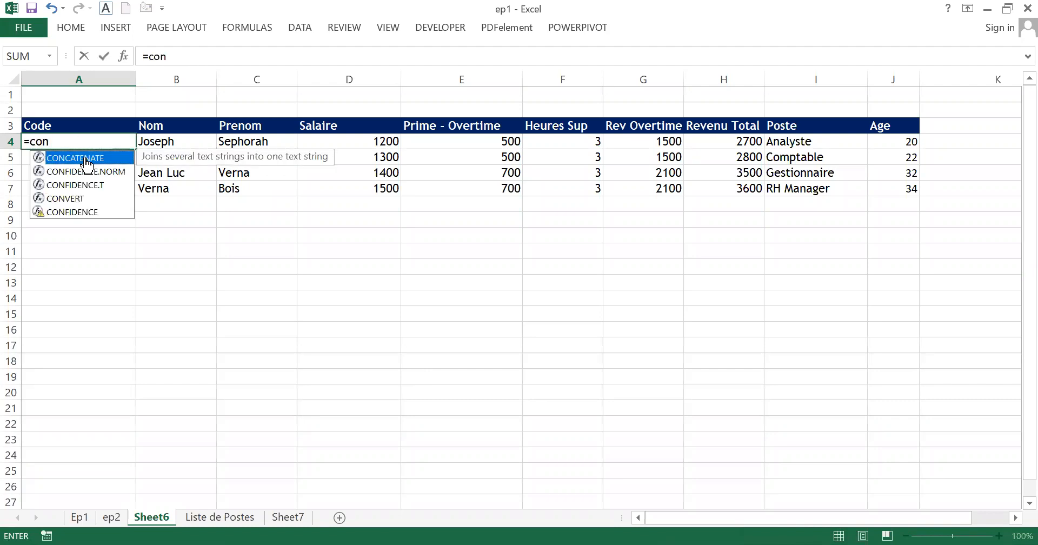
double_click(84, 157)
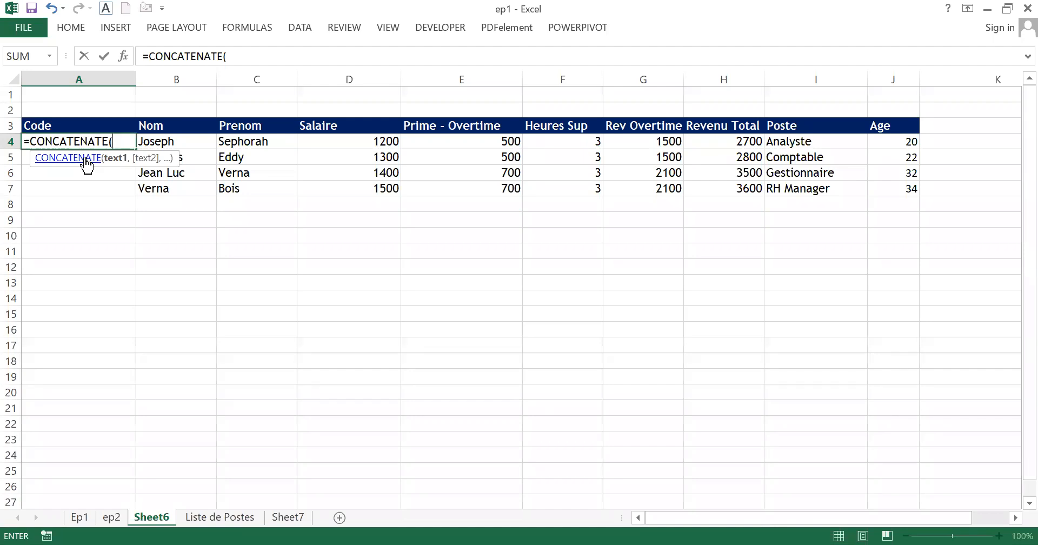
left_click(167, 141)
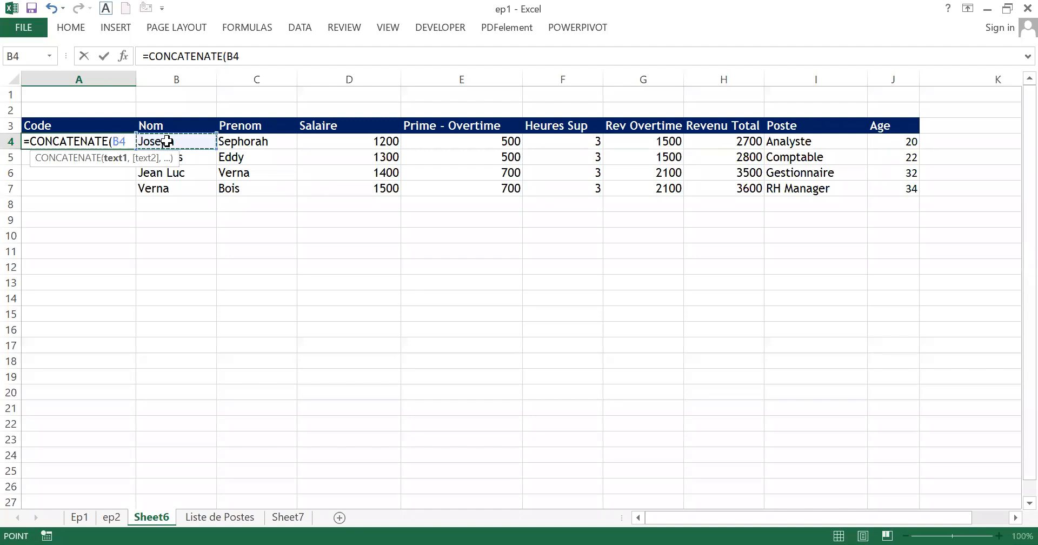
type(",")
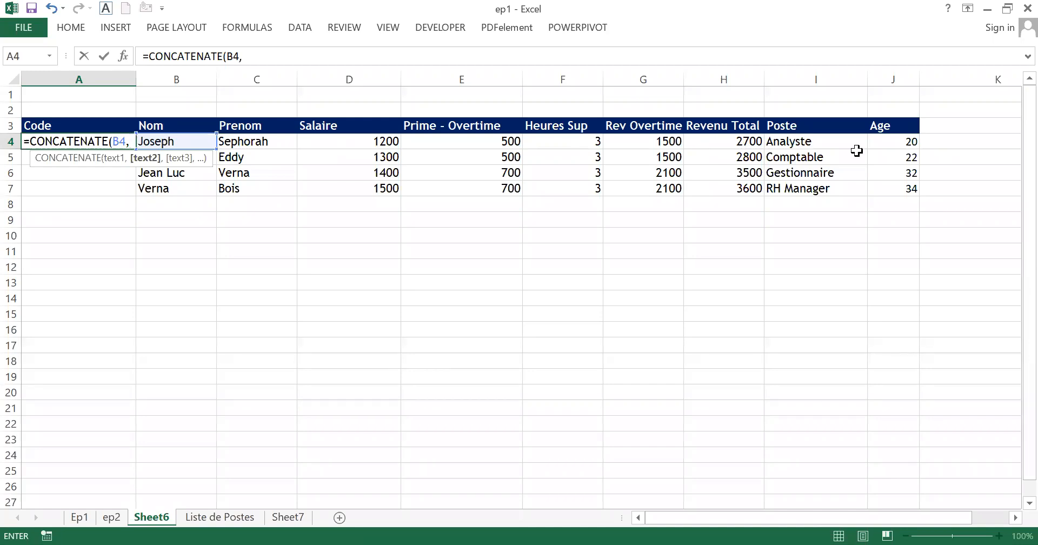
left_click(907, 142)
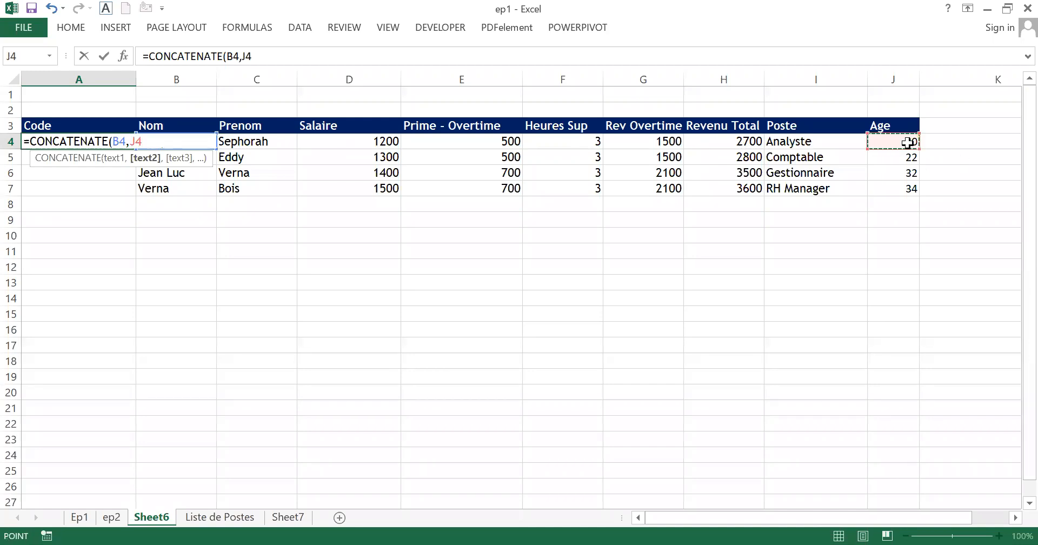
type(")")
key("Return")
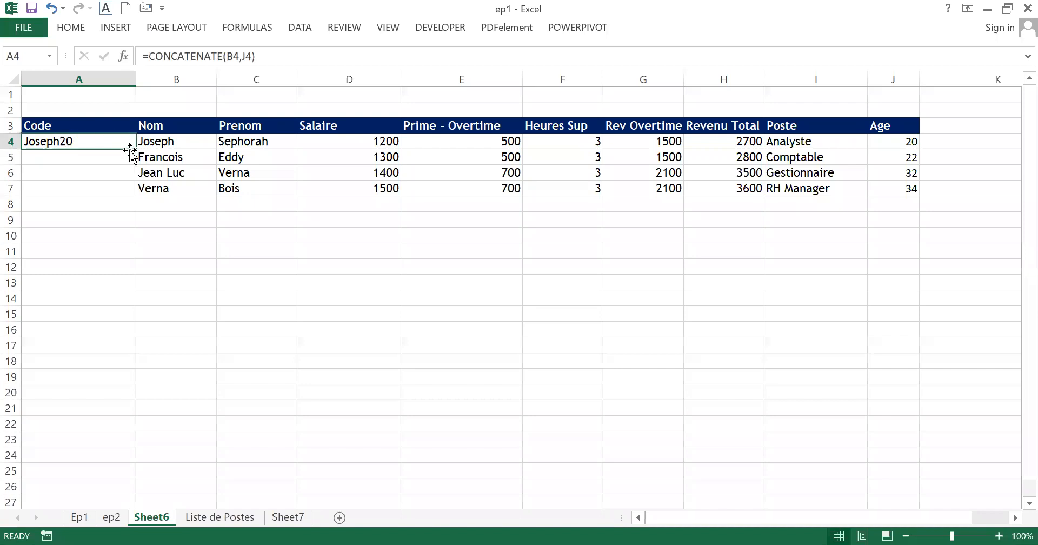
left_click_drag(135, 149, 135, 191)
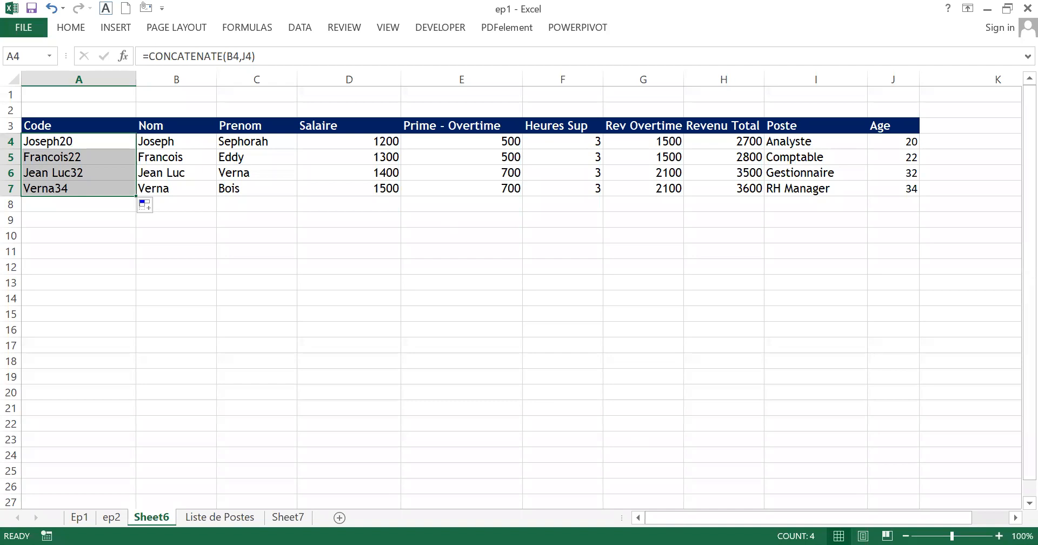
left_click(438, 458)
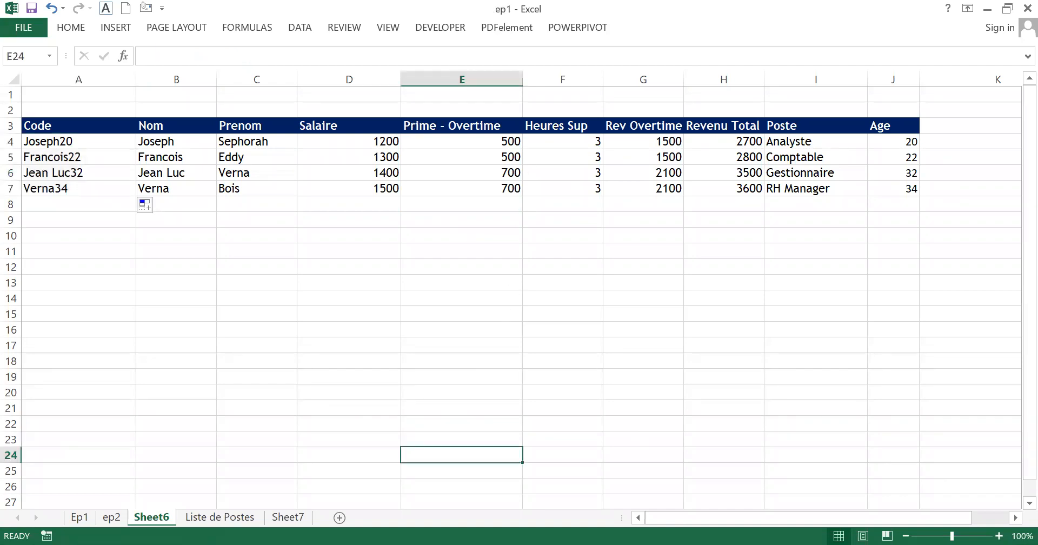
left_click(686, 474)
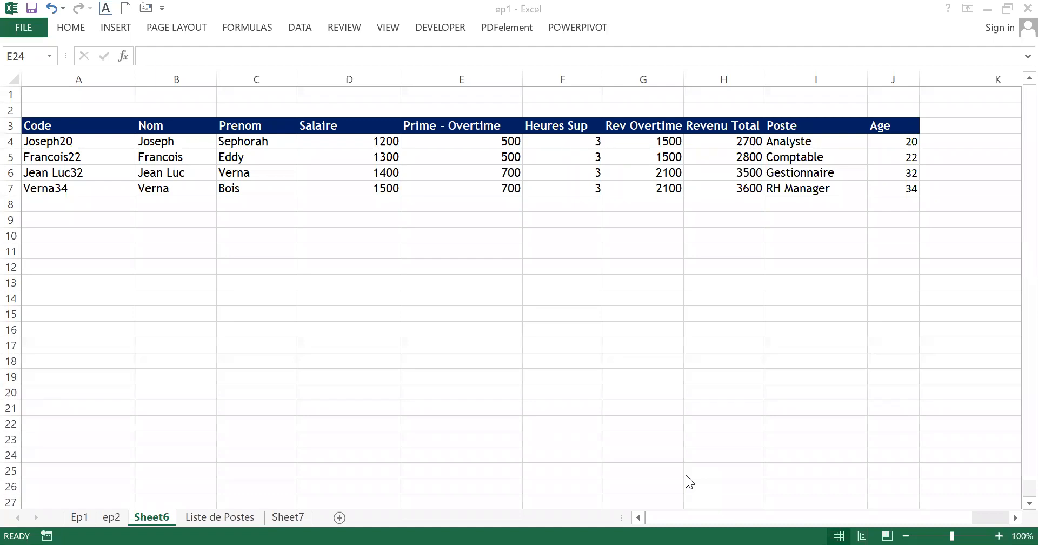
left_click(90, 192)
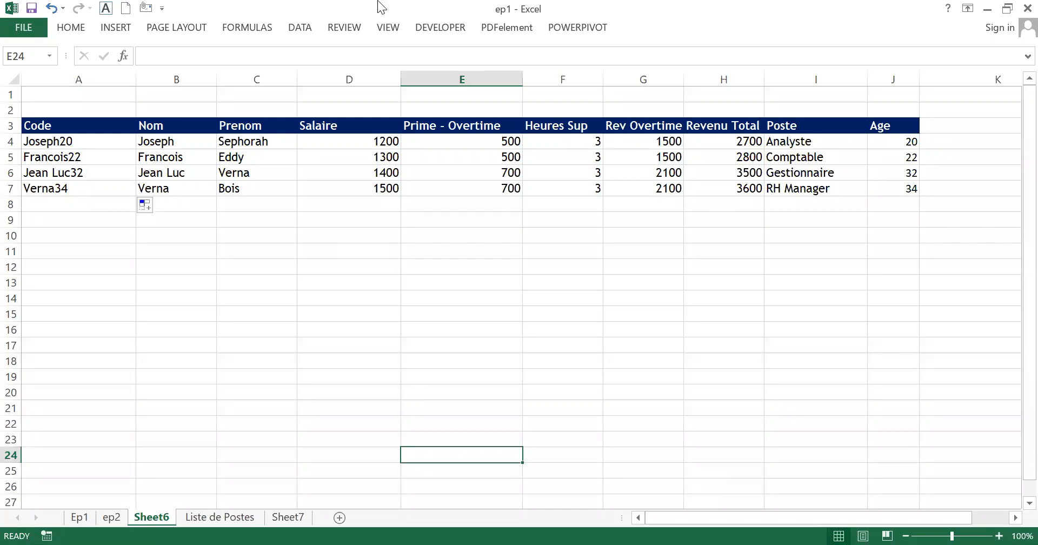
left_click(96, 190)
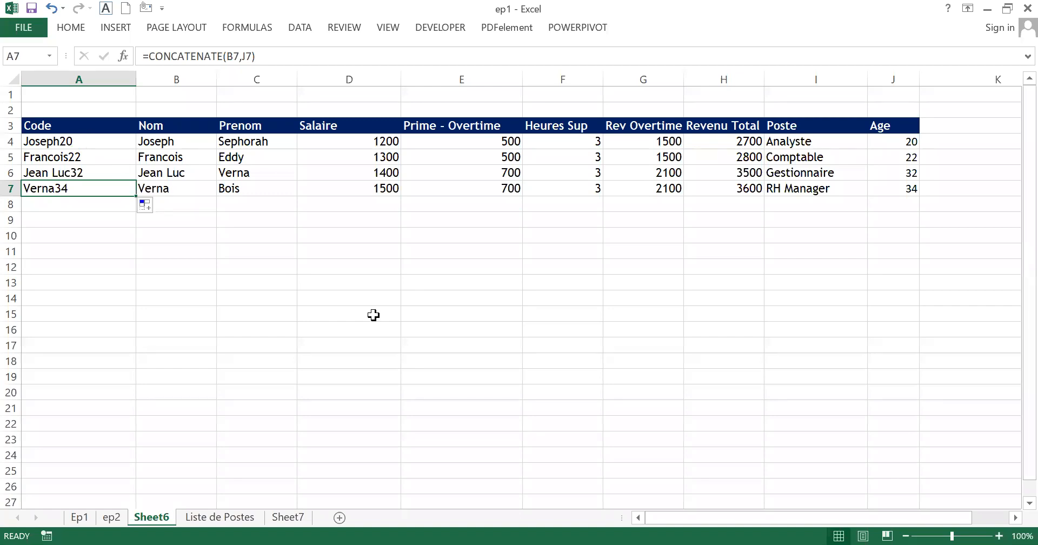
key("alt+Tab")
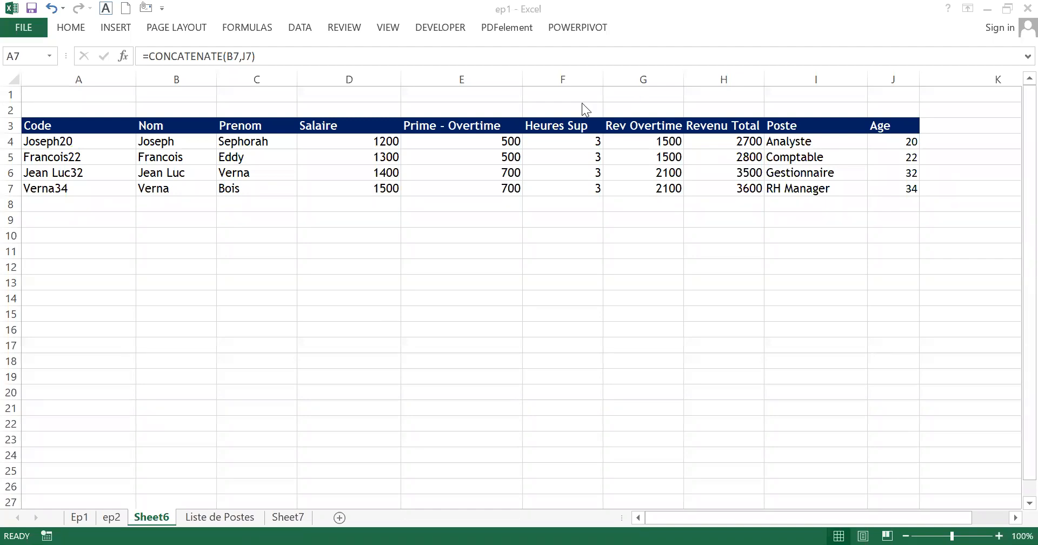
Clear the Code cells A4:A7 and enter a sample code in A4 made of the row's Nom followed by -20
left_click(71, 144)
left_click_drag(71, 144, 58, 187)
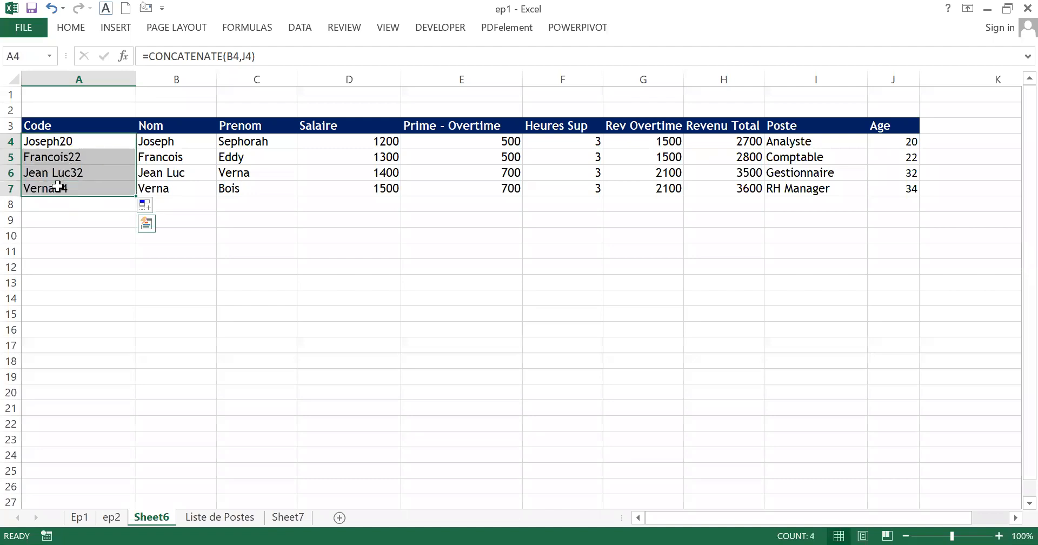
key("Delete")
left_click(94, 140)
type("Joseph")
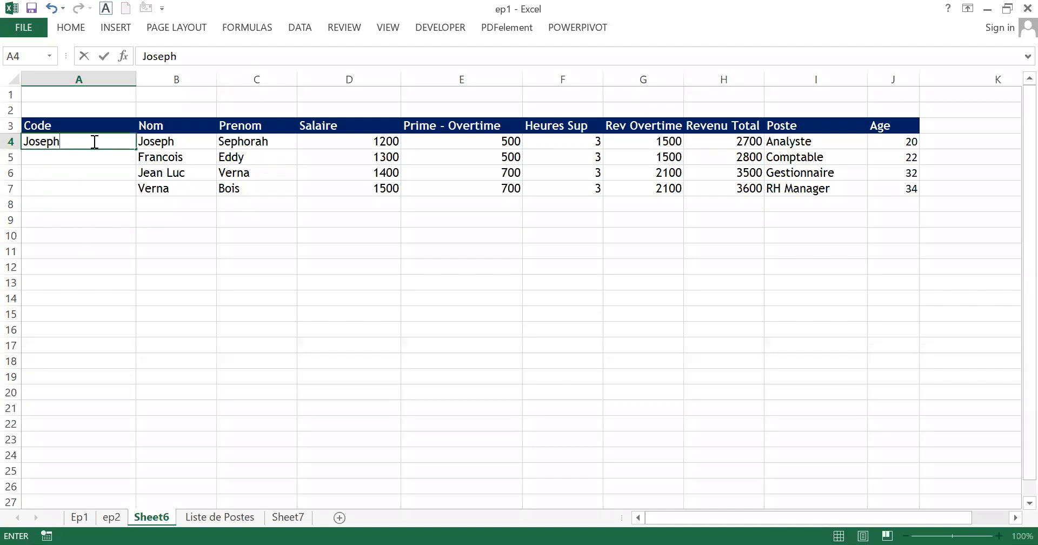
type("-20")
left_click(124, 166)
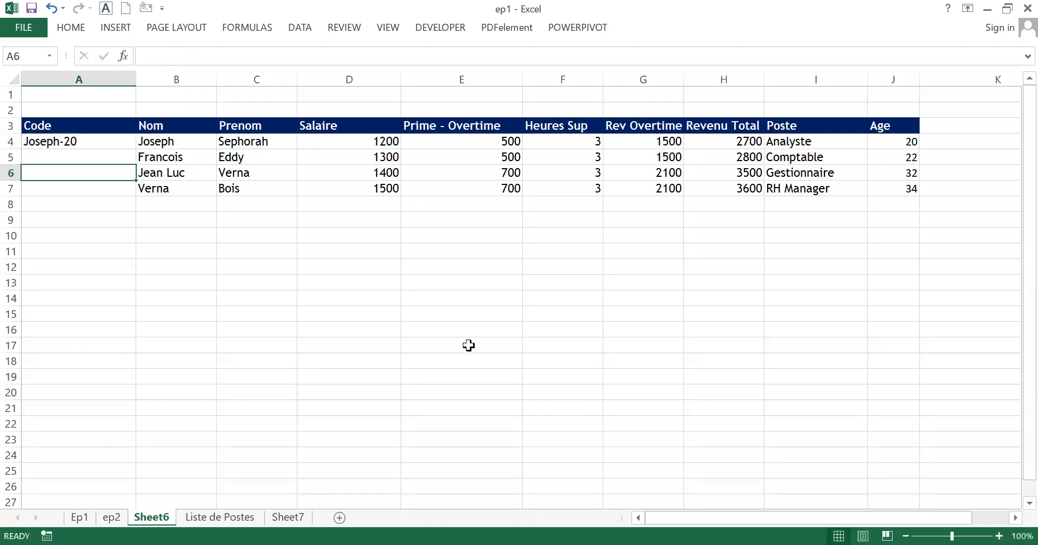
key("alt+Tab")
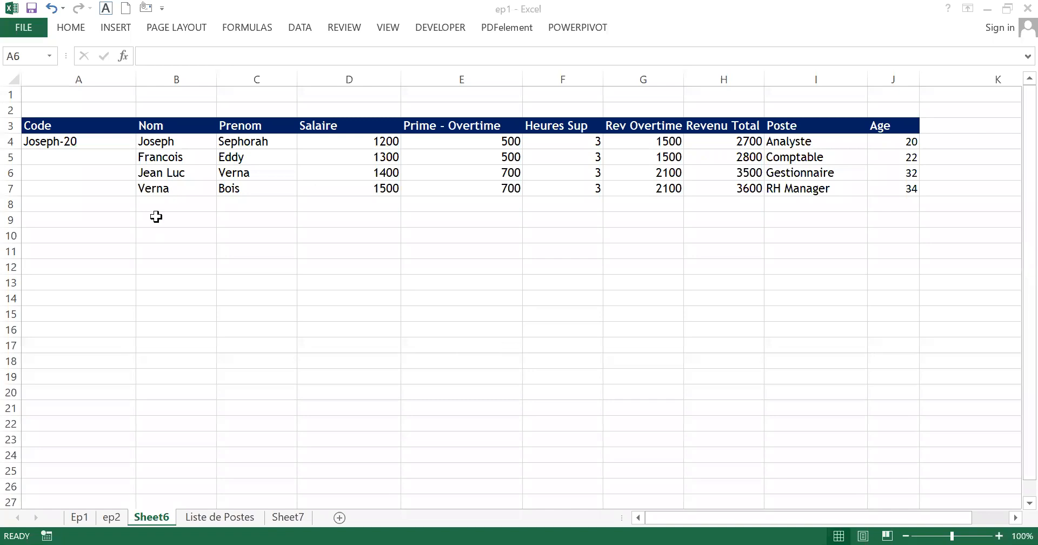
Replace the sample code in A4 with the formula =CONCATENATE(B4,"-",J4), joining Nom and Age with a hyphen
left_click(95, 142)
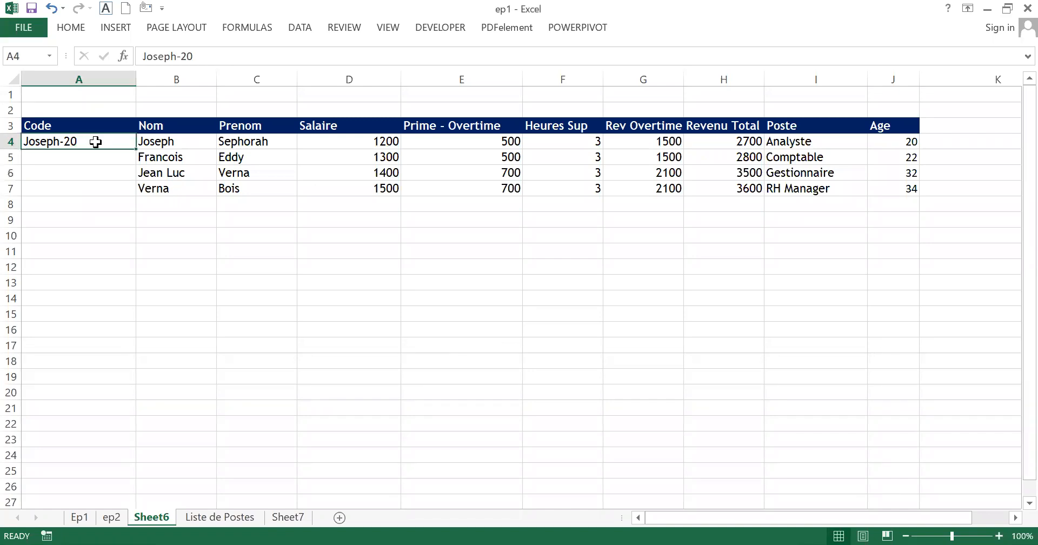
key("BackSpace")
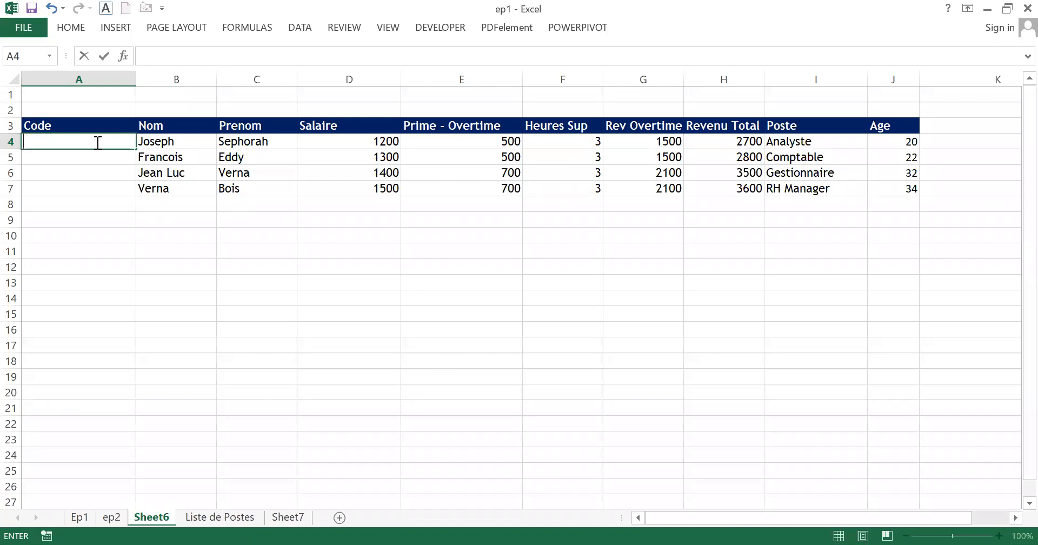
type("=con")
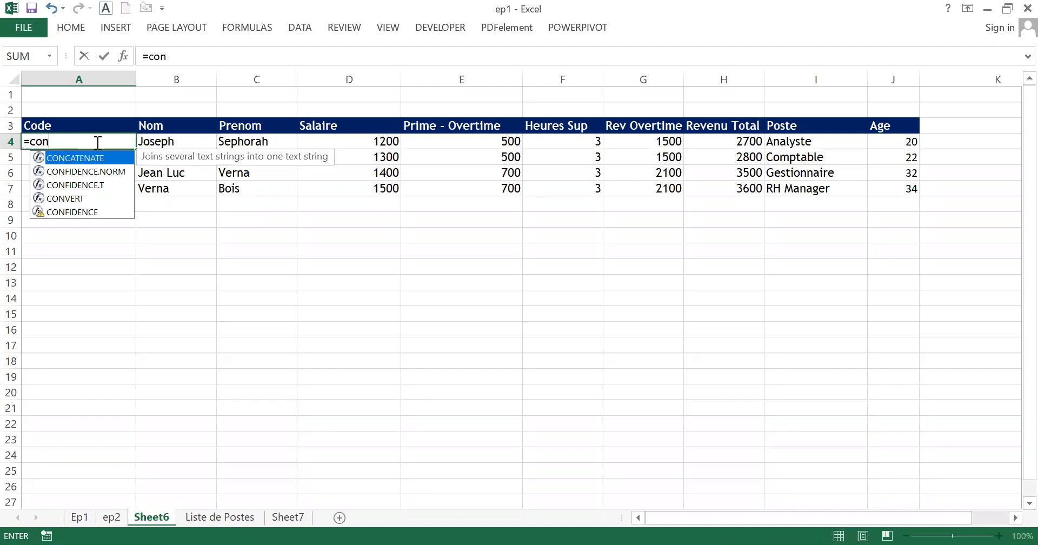
key("Tab")
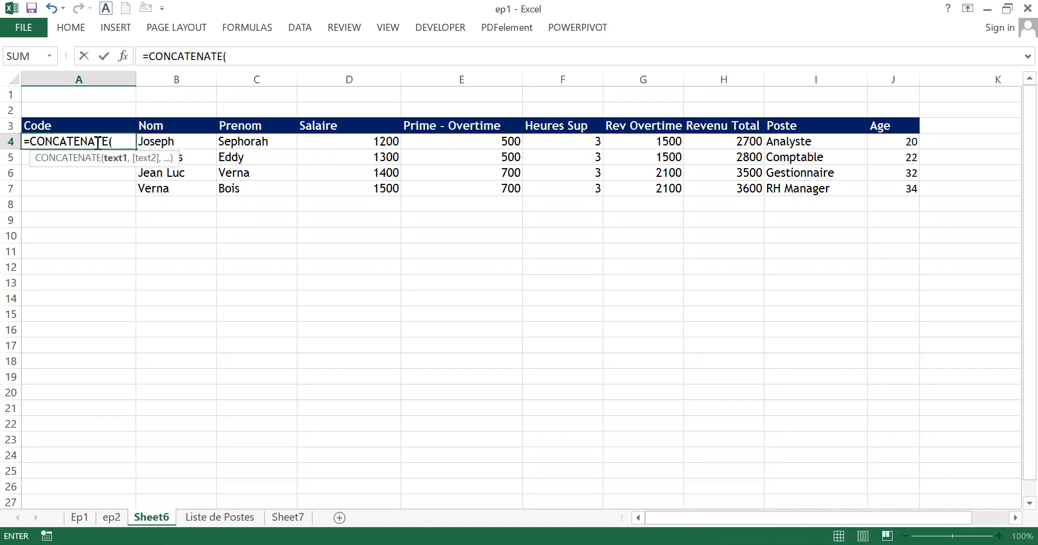
left_click(158, 141)
type(",")
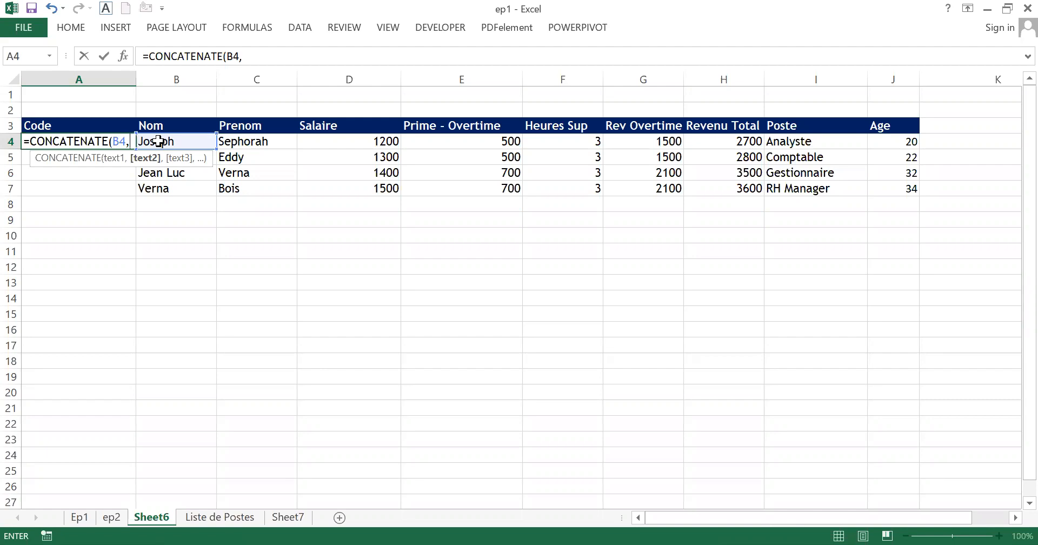
type("\"")
left_click(259, 58)
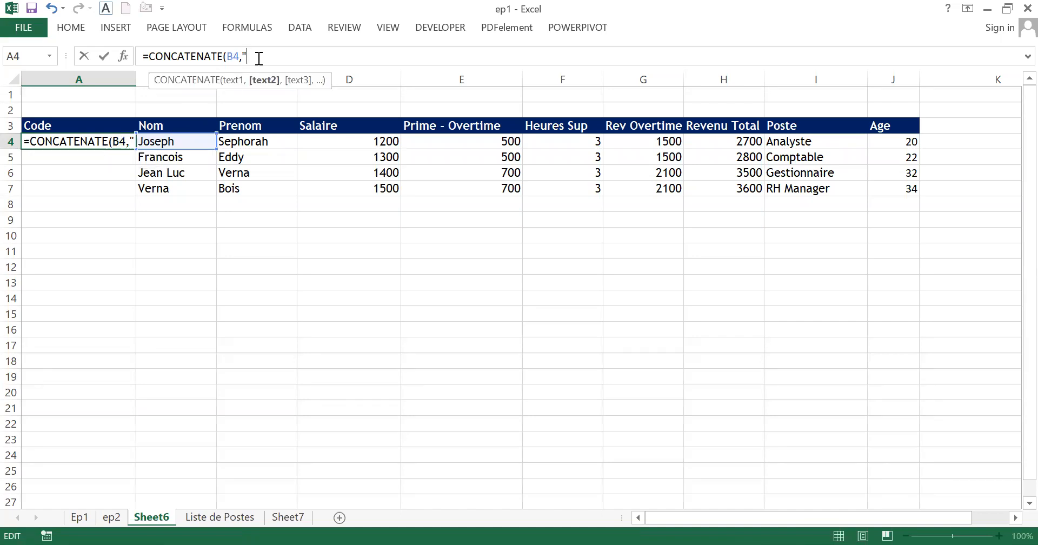
type("-")
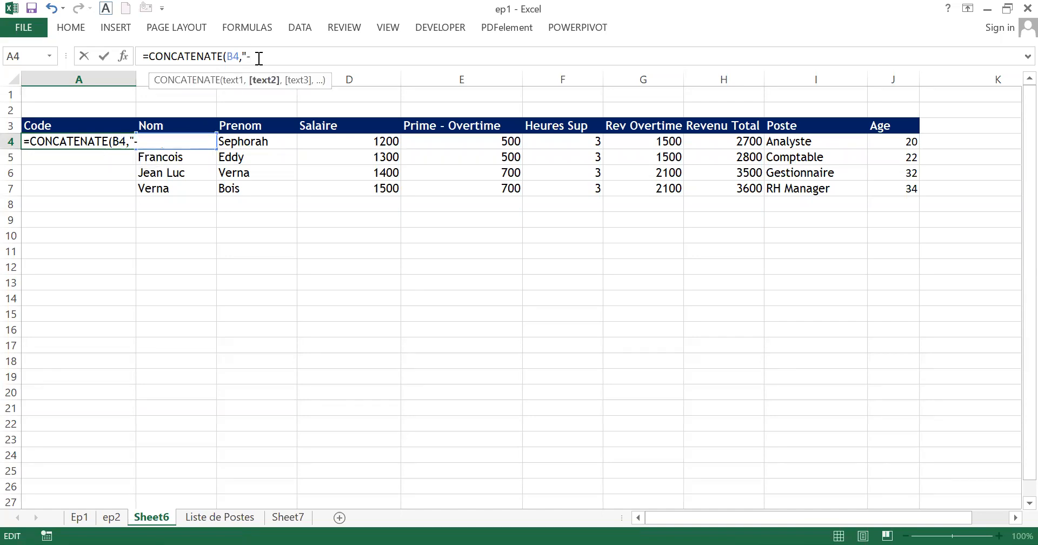
key("BackSpace")
type("/")
key("BackSpace")
type("-\",")
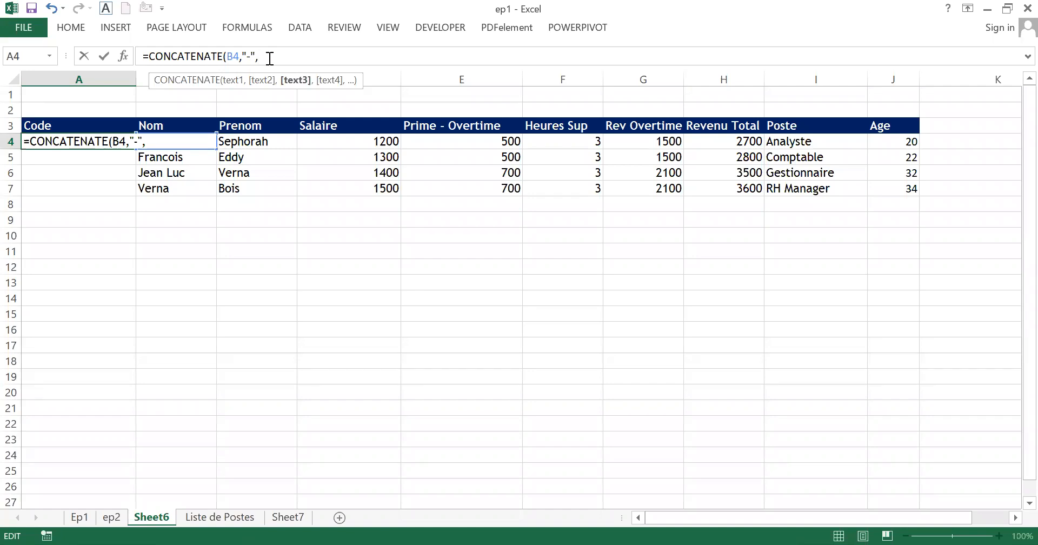
left_click(892, 145)
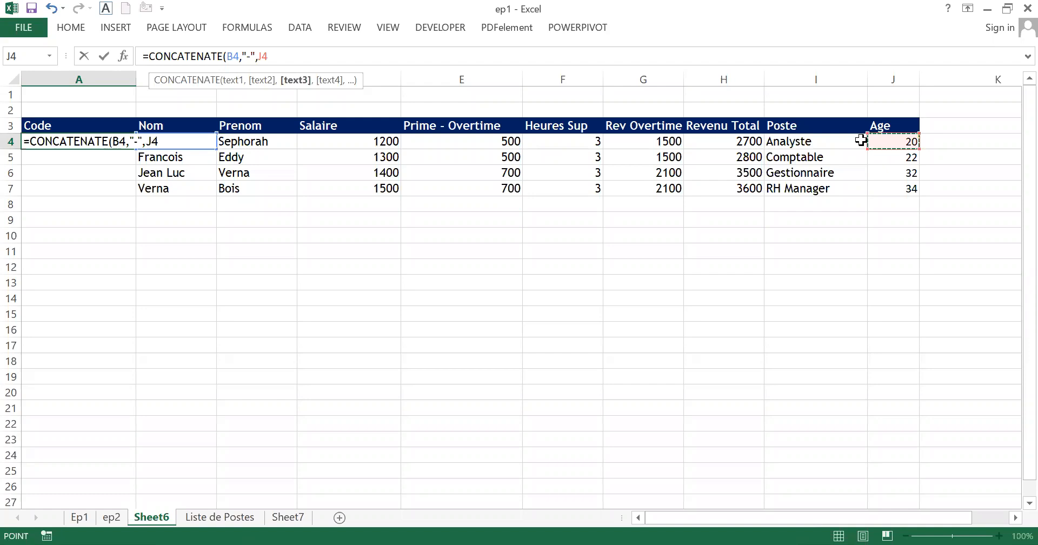
type(")")
key("Return")
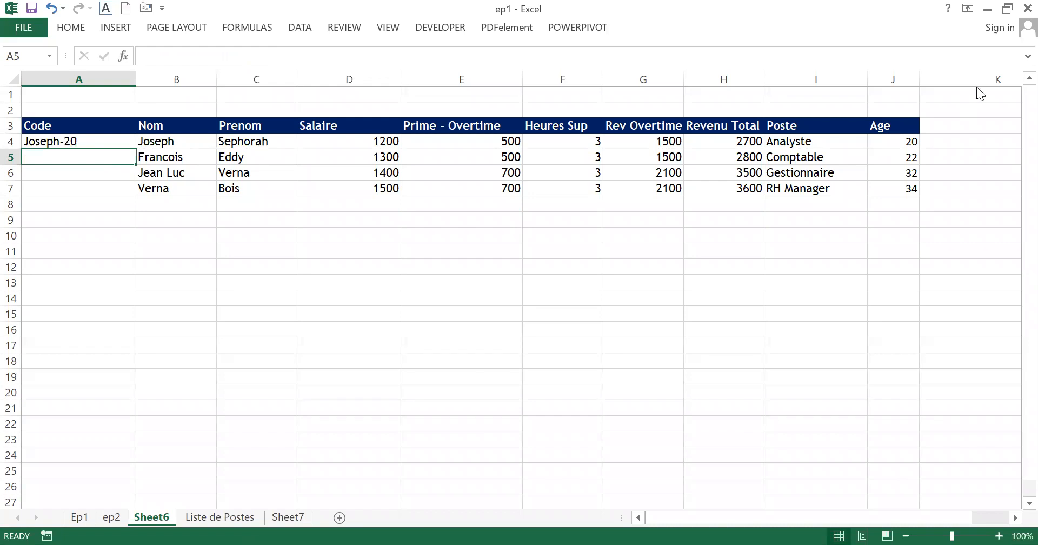
Review the hyphenated CONCATENATE formula in A4 and fill it down the Code column to A7
left_click(76, 141)
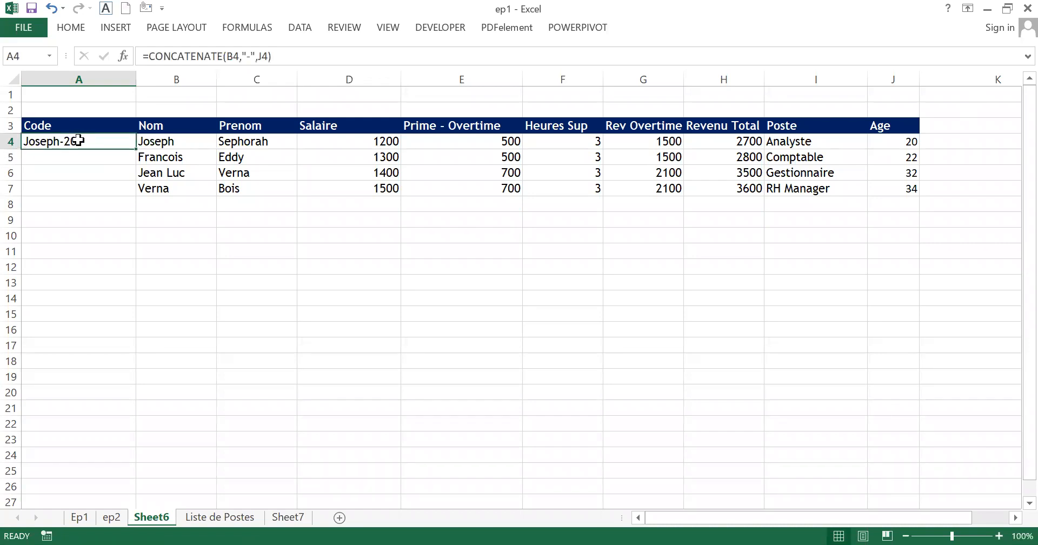
key("F2")
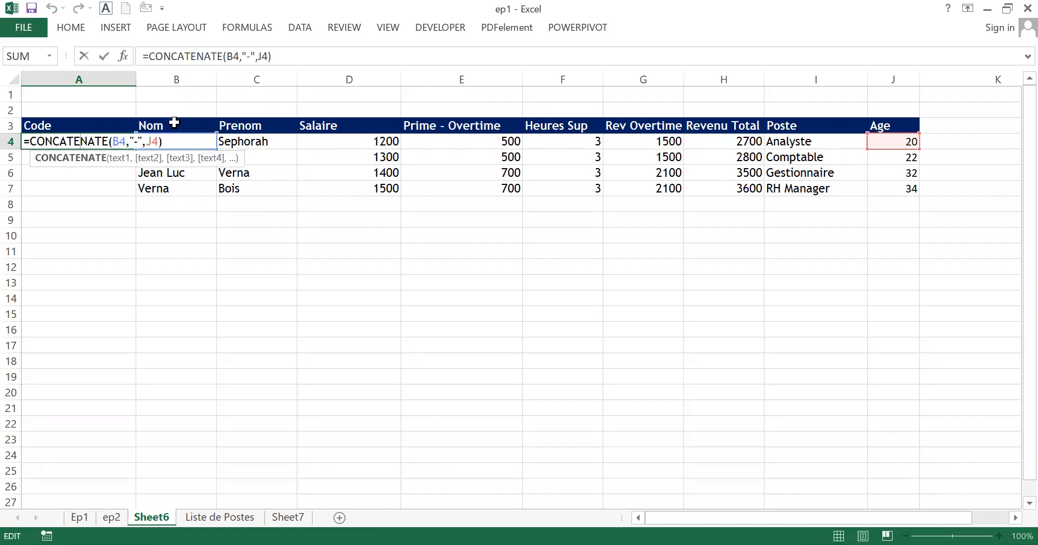
key("Return")
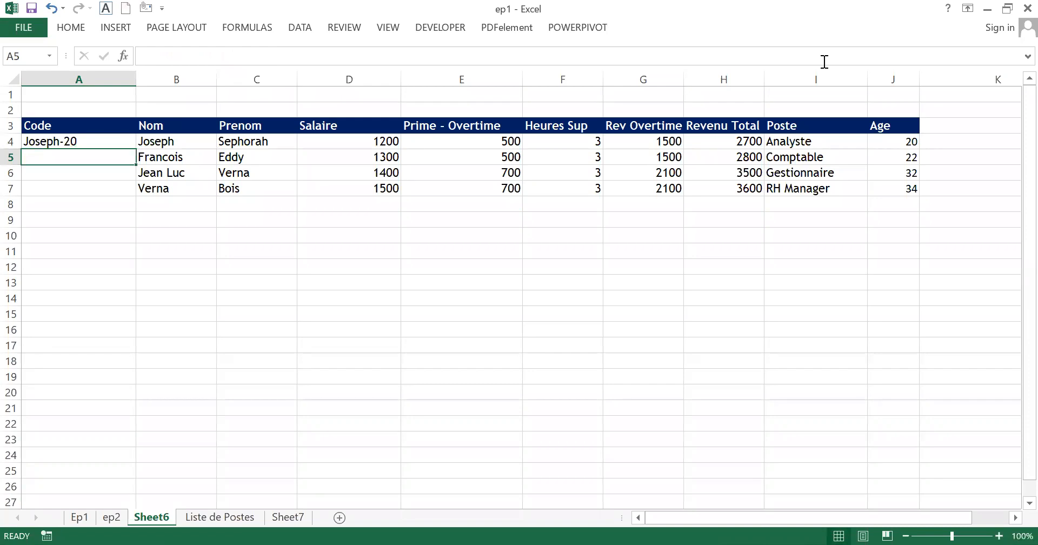
key("alt+Tab")
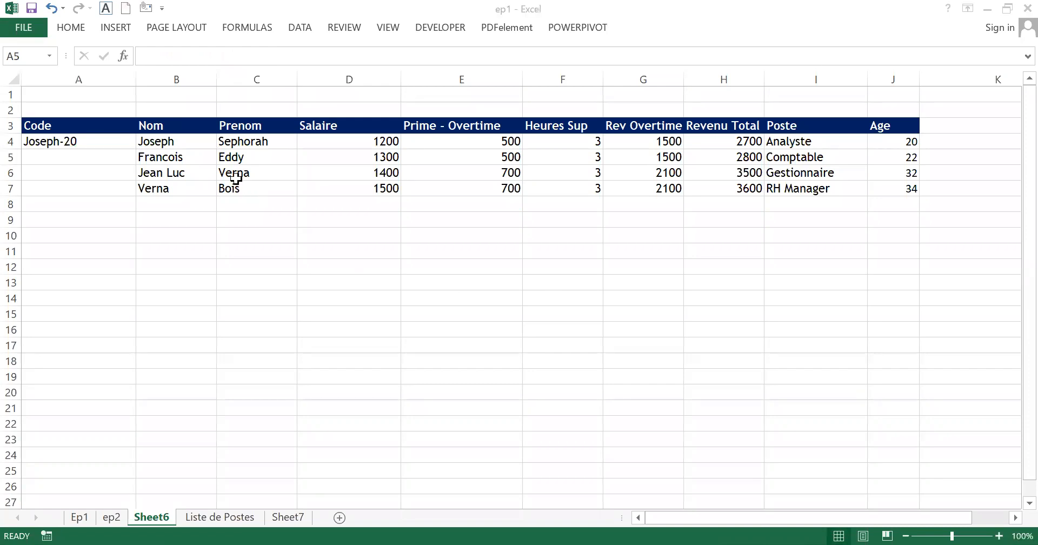
left_click(98, 156)
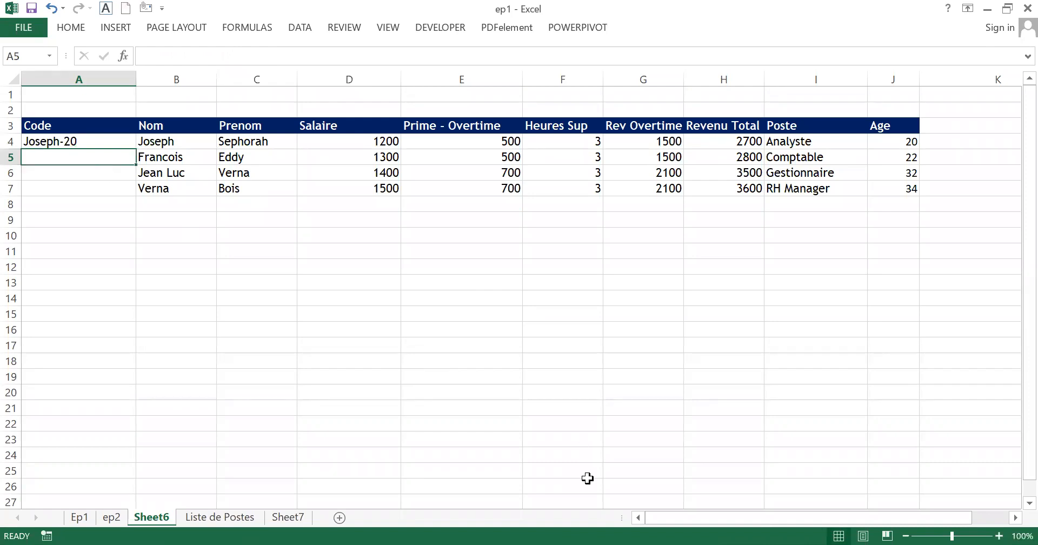
left_click(82, 142)
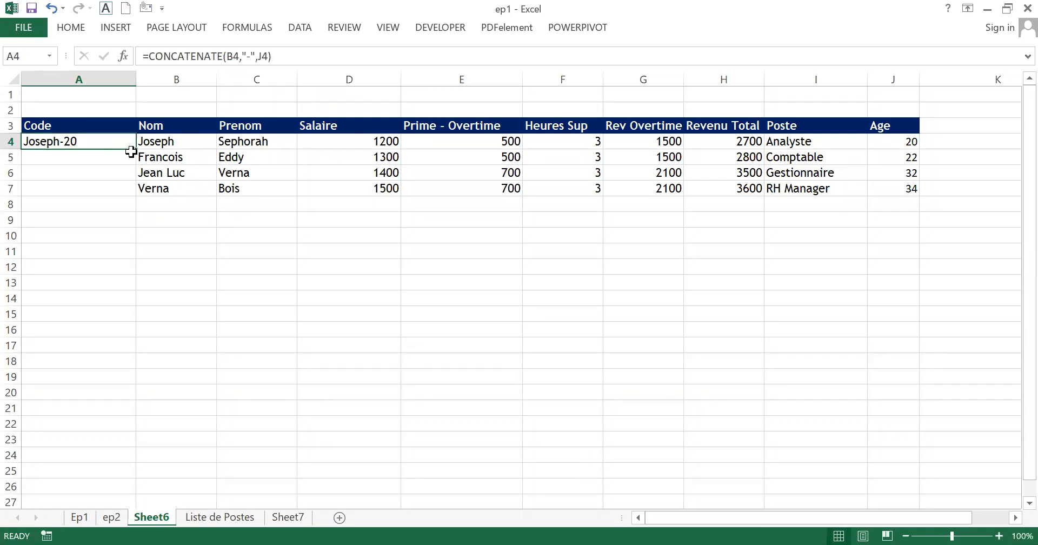
left_click_drag(133, 152, 113, 189)
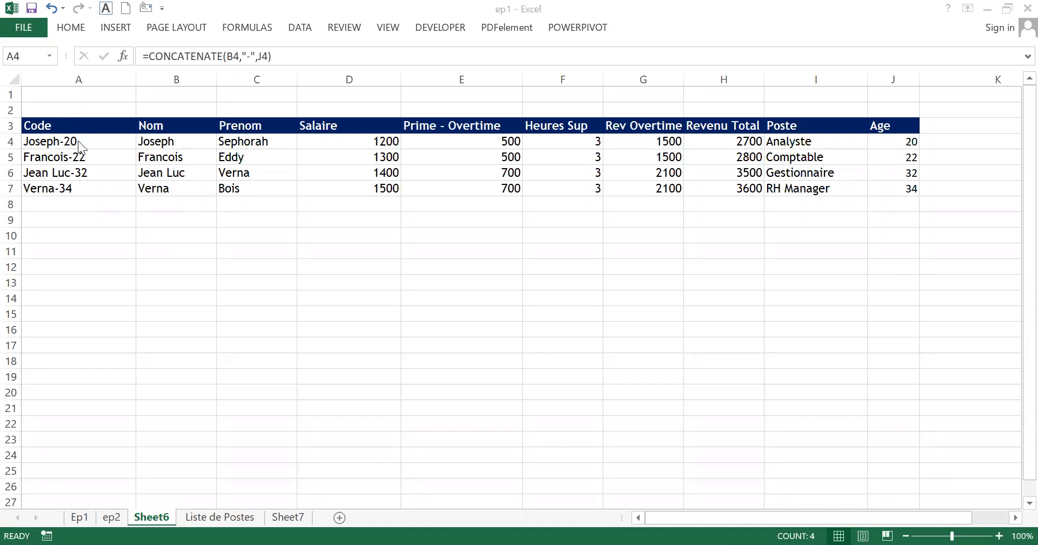
Clear the Code cells A4:A7 and start a new CONCATENATE formula in A4
key("ctrl+shift+Down")
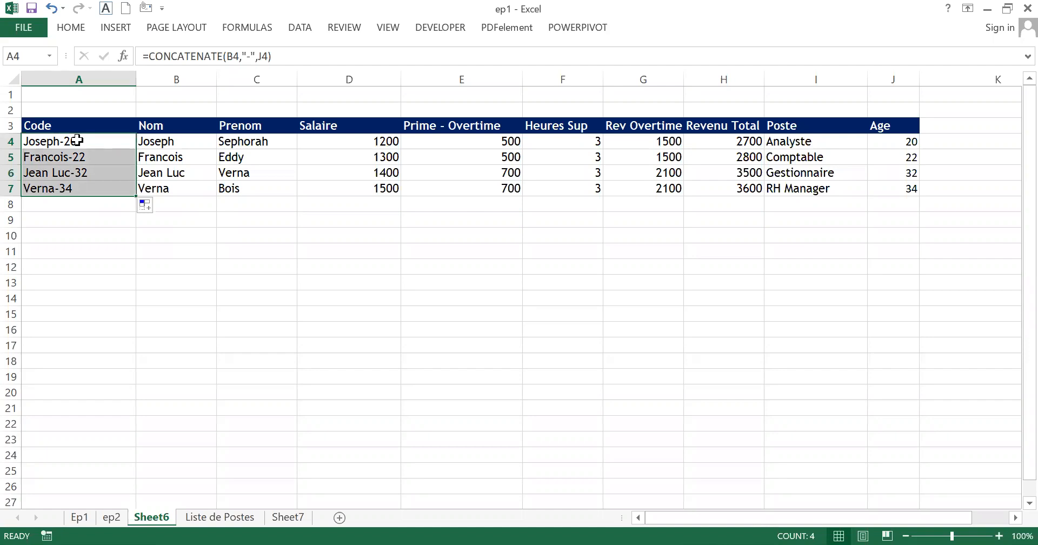
key("Delete")
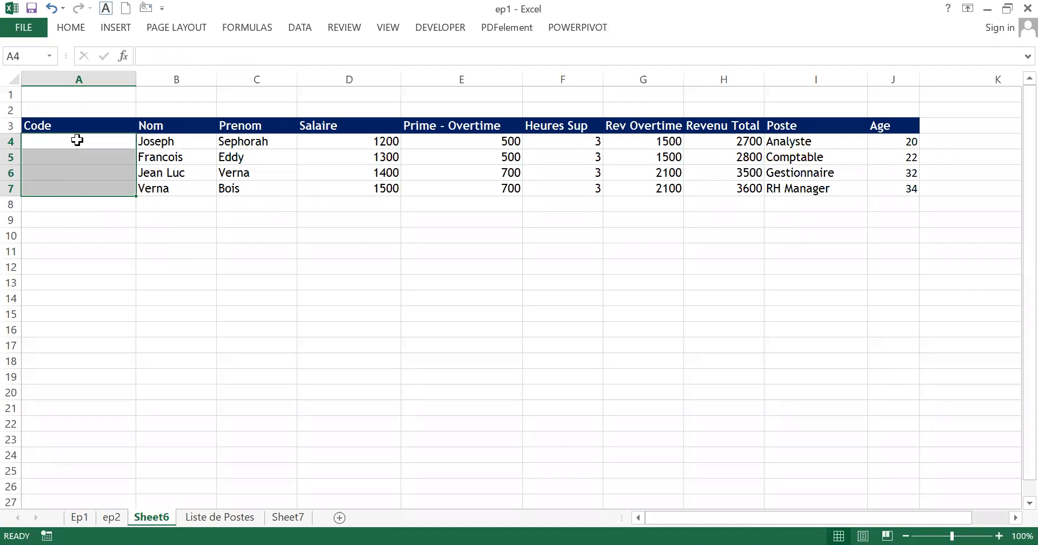
left_click(78, 140)
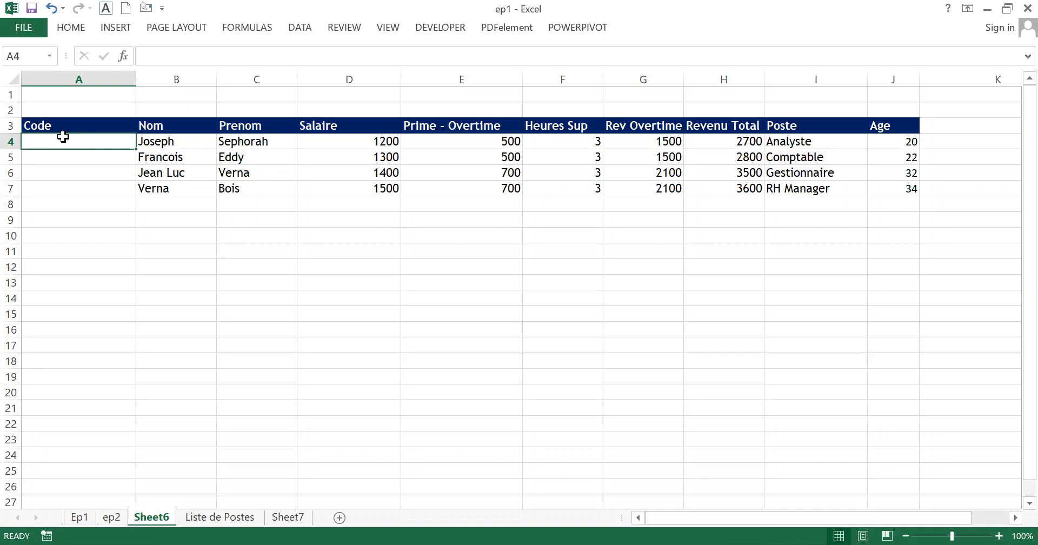
type("=")
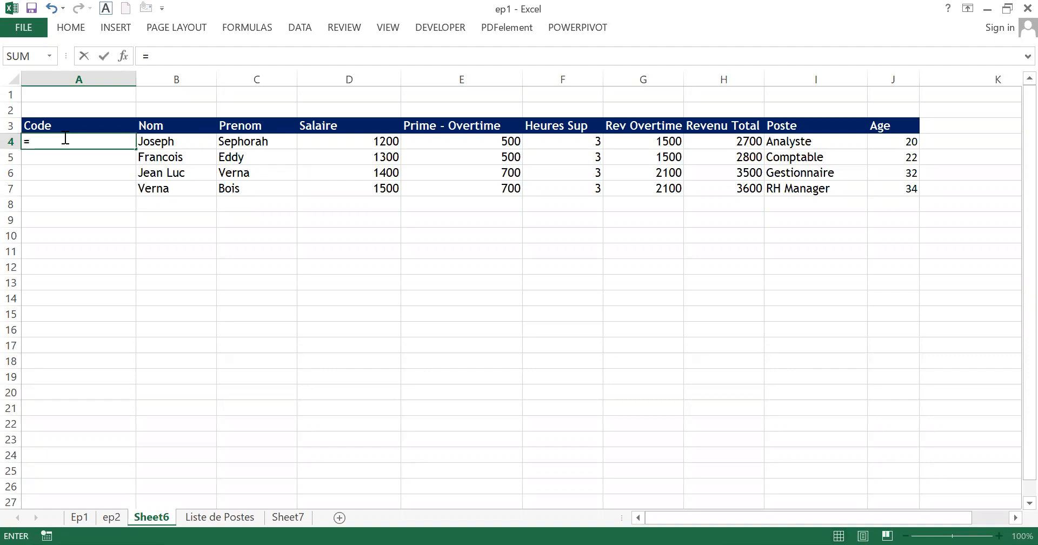
type("c")
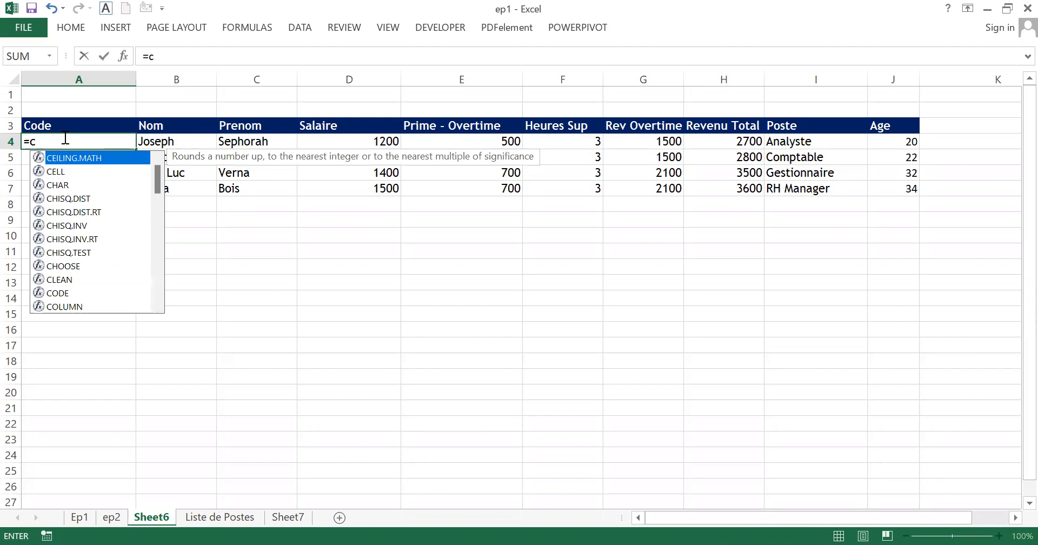
type("oncatena")
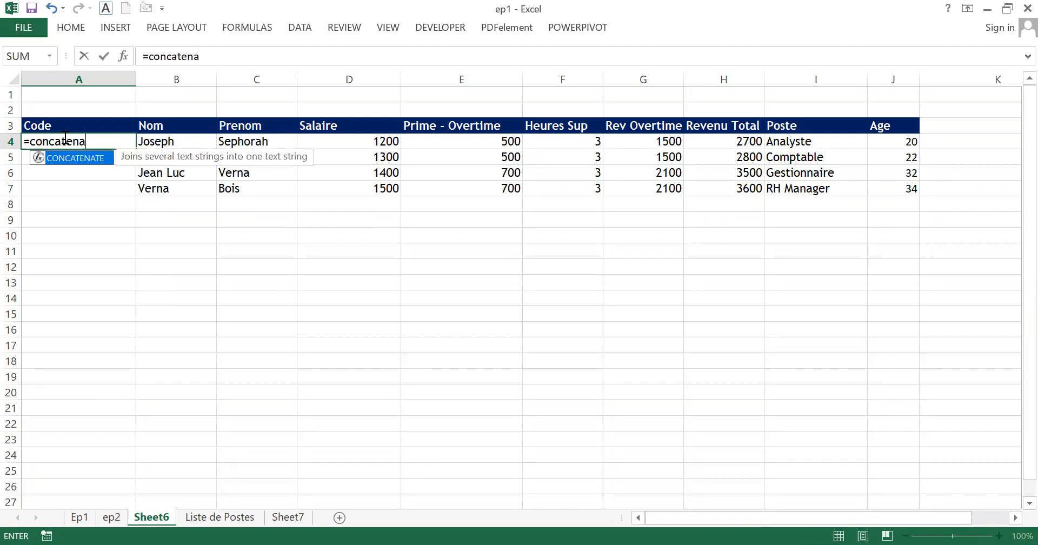
type("y")
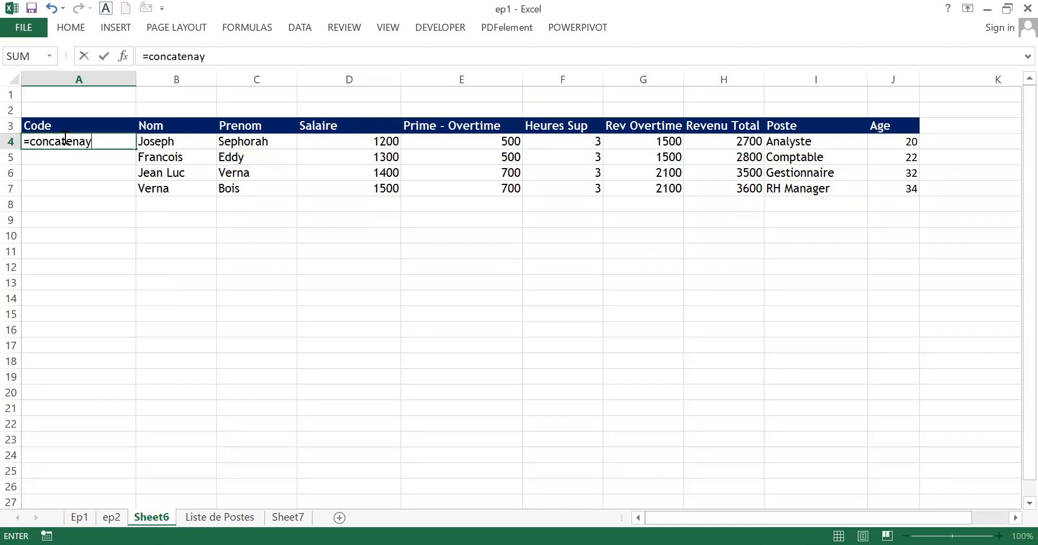
key("BackSpace")
type("te")
key("Tab")
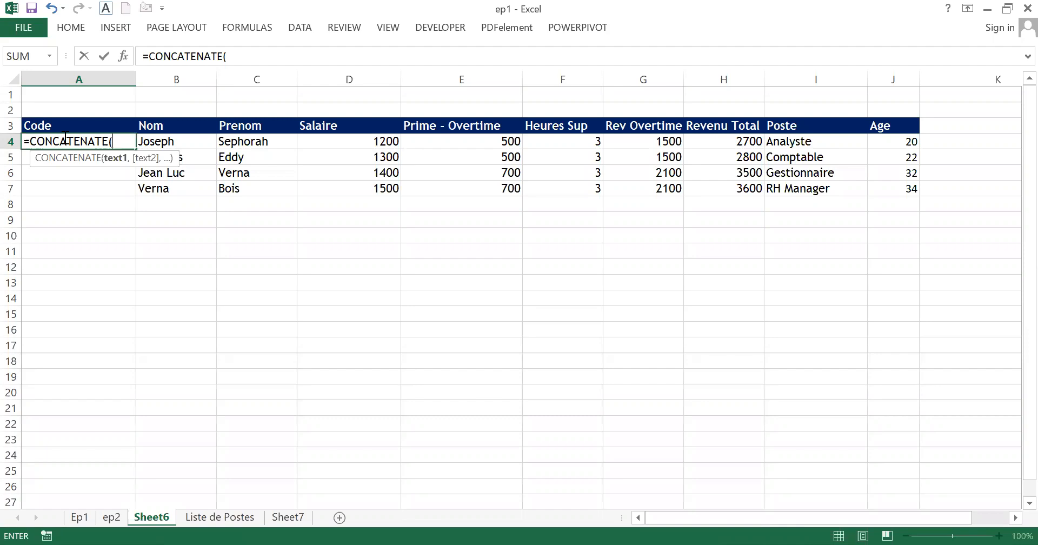
type("RIGHT(")
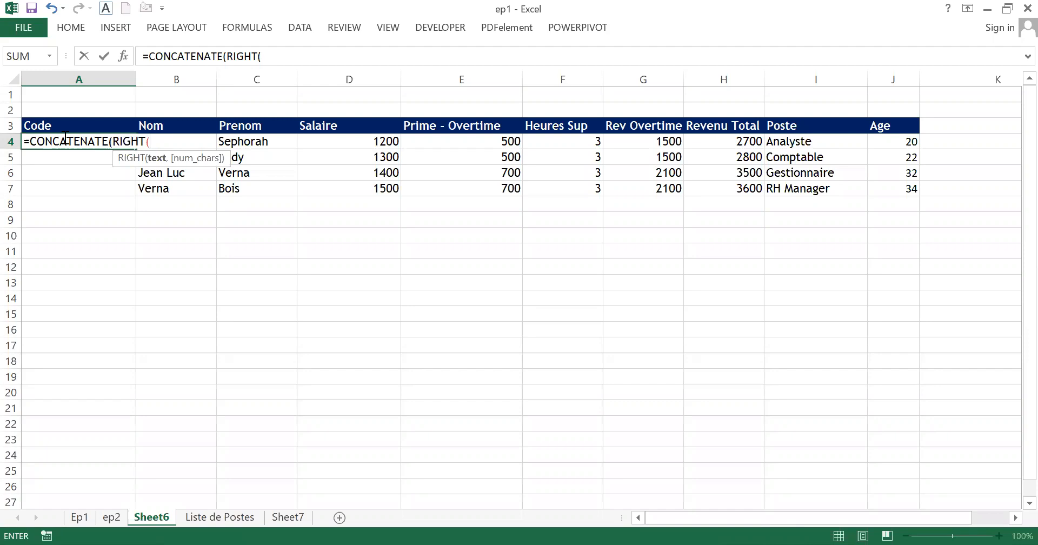
key("BackSpace")
key("BackSpace")
key("BackSpace")
key("BackSpace")
key("BackSpace")
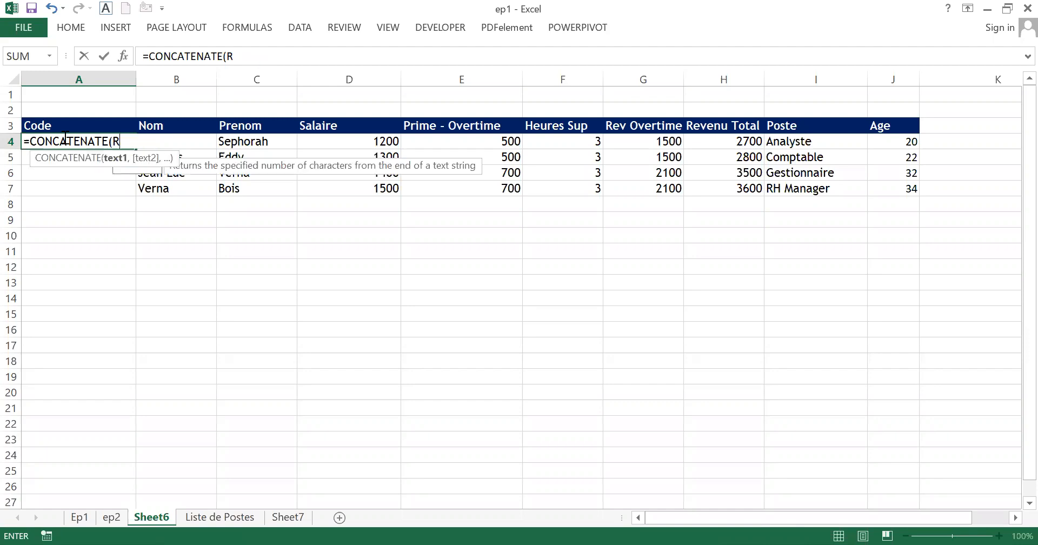
key("BackSpace")
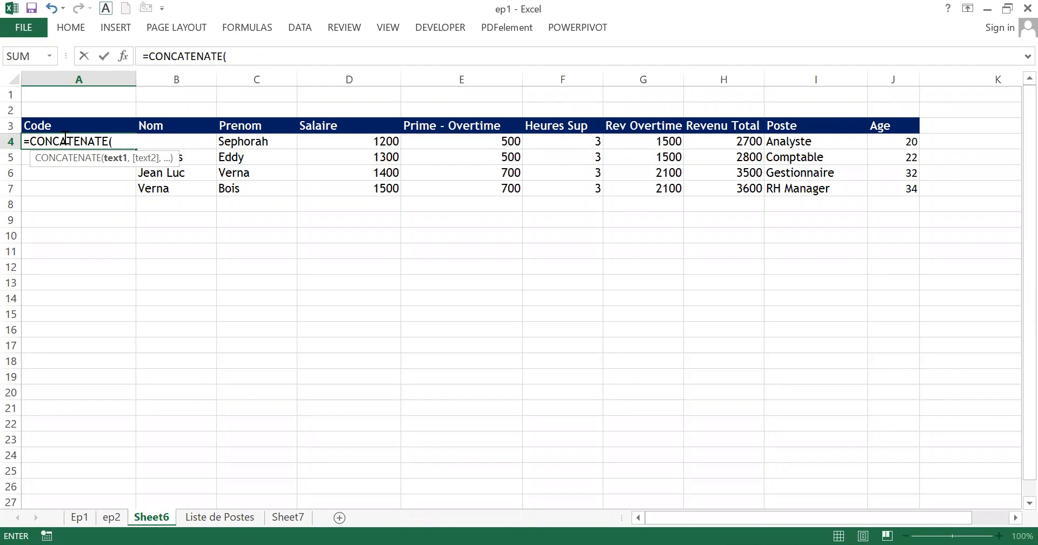
type("right")
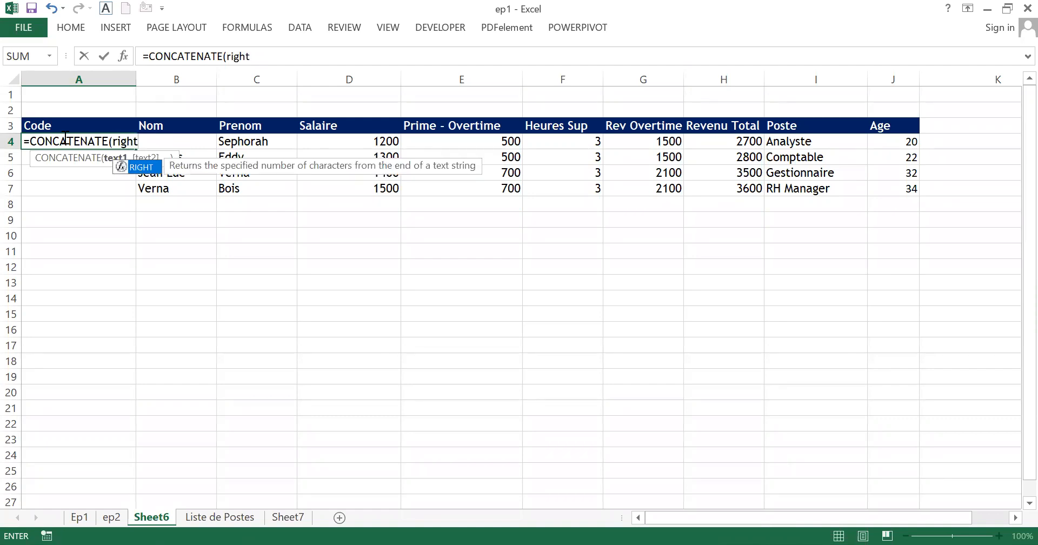
type("(")
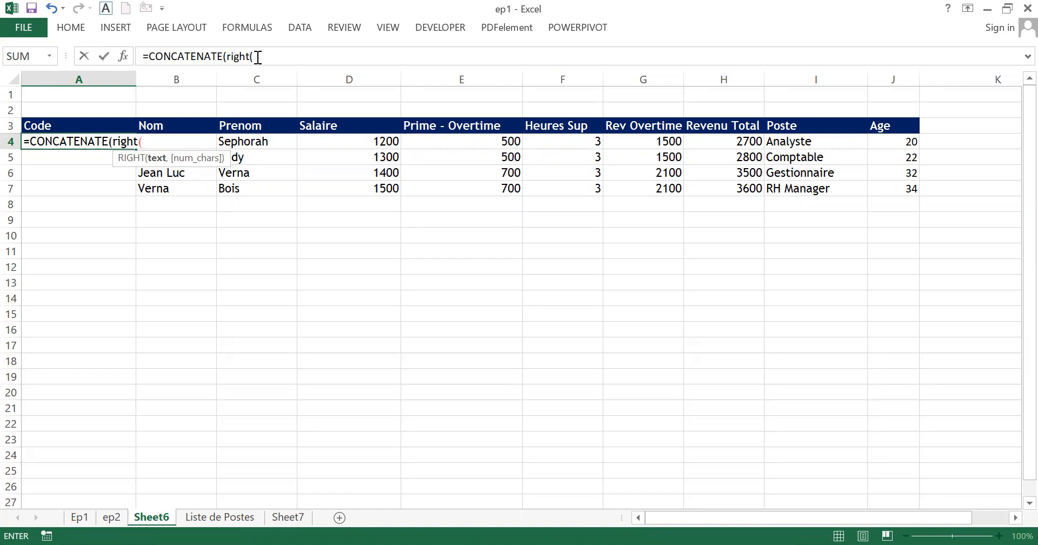
left_click(257, 57)
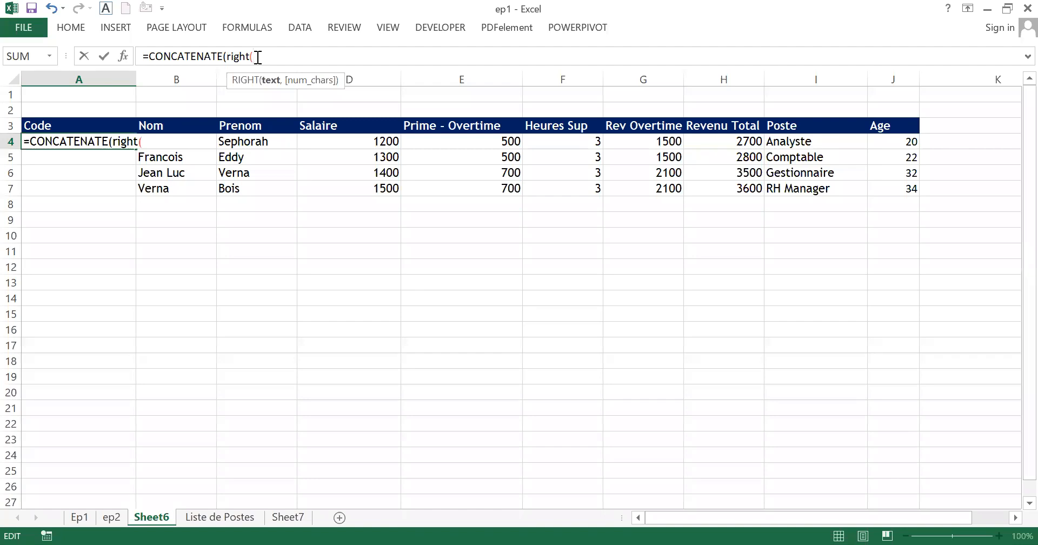
type("b2,")
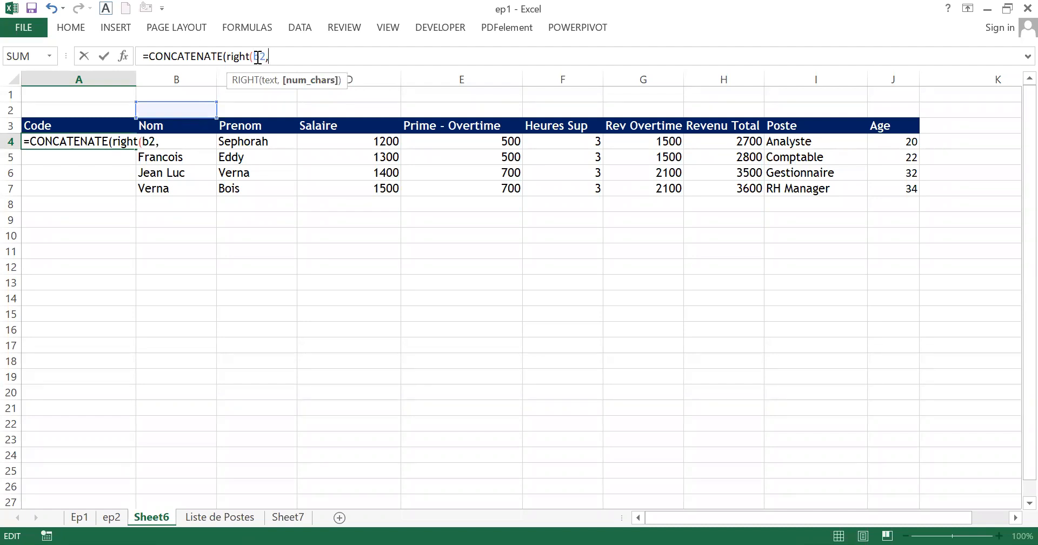
key("BackSpace")
key("BackSpace")
key("BackSpace")
key("BackSpace")
key("BackSpace")
key("BackSpace")
key("BackSpace")
key("BackSpace")
key("BackSpace")
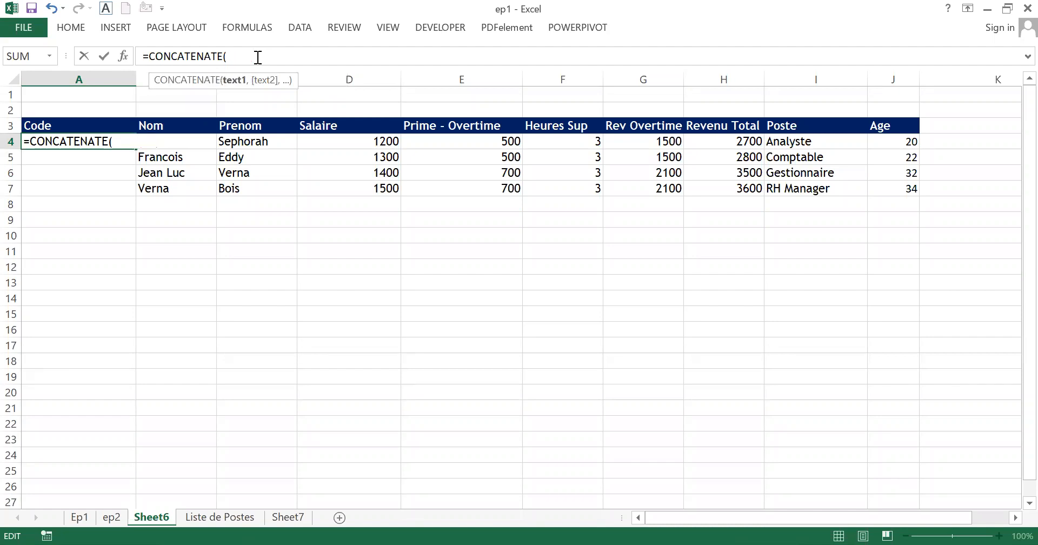
Add RIGHT(b4,2) as the first argument of the CONCATENATE formula in A4, followed by a comma for the next argument
type("right")
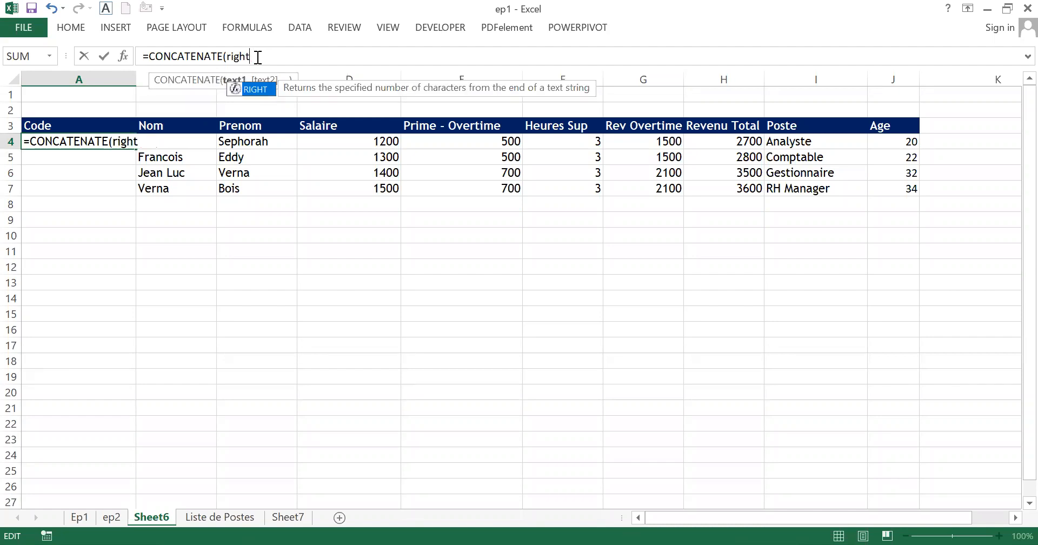
type("(")
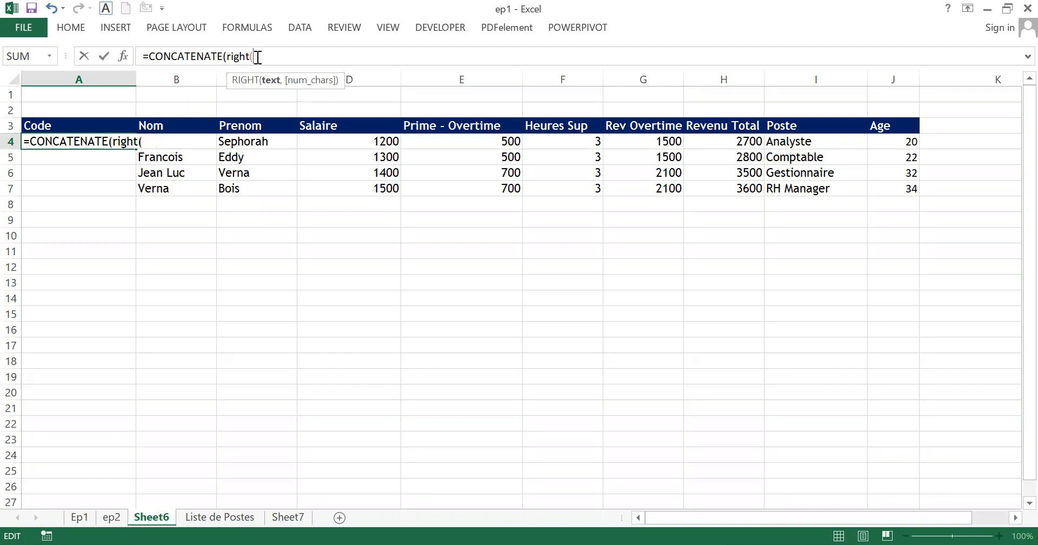
type("b2,")
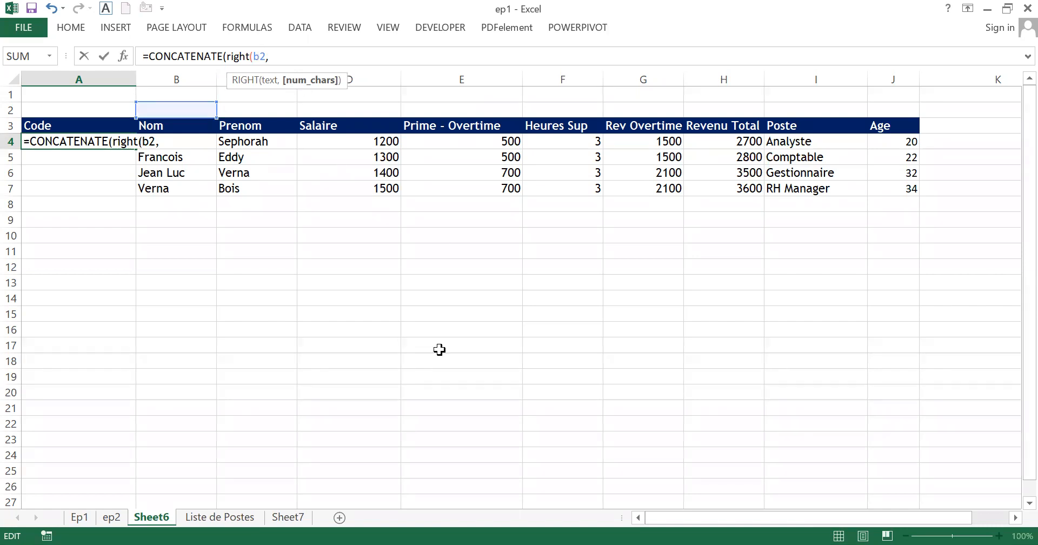
key("alt+Tab")
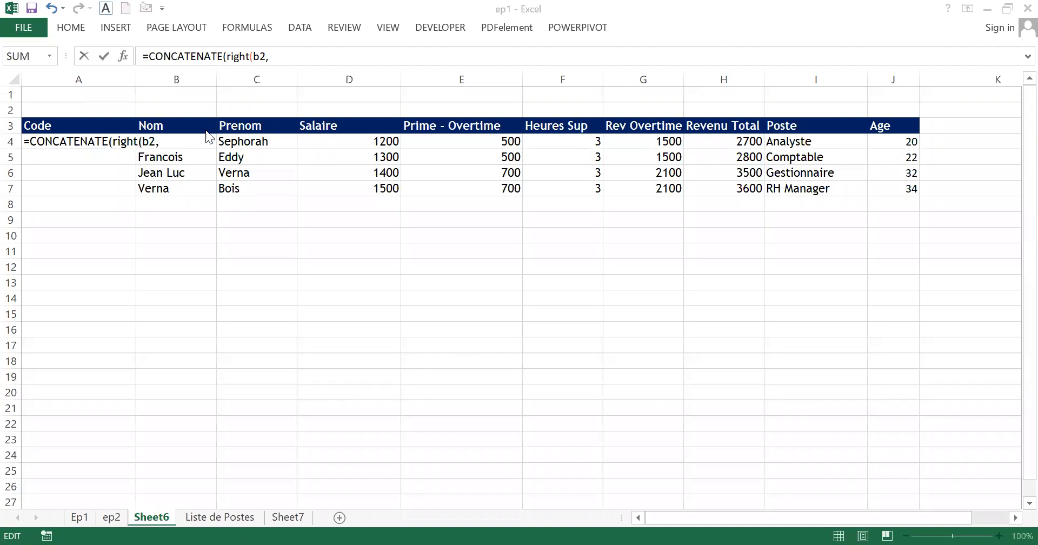
left_click(265, 57)
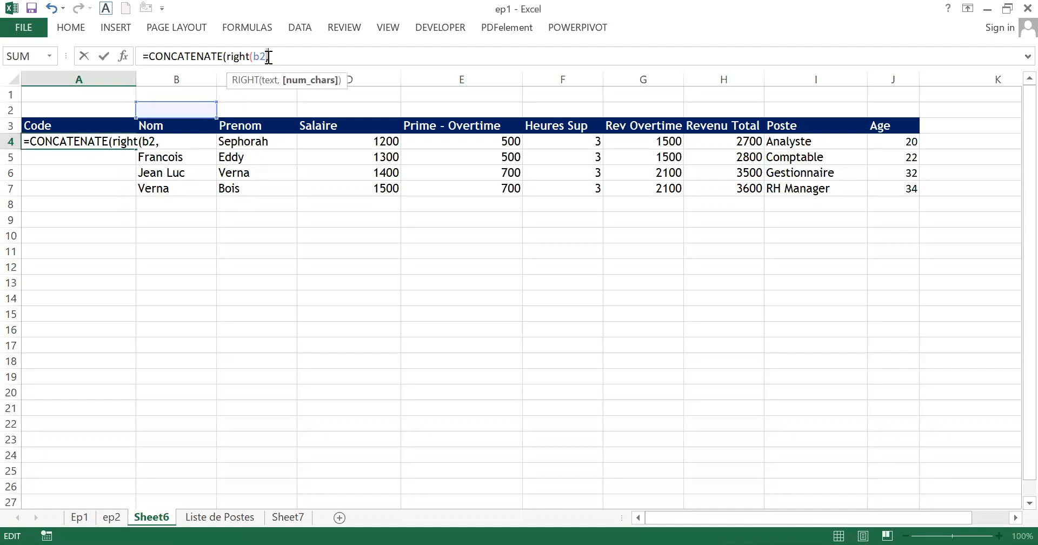
key("BackSpace")
key("BackSpace")
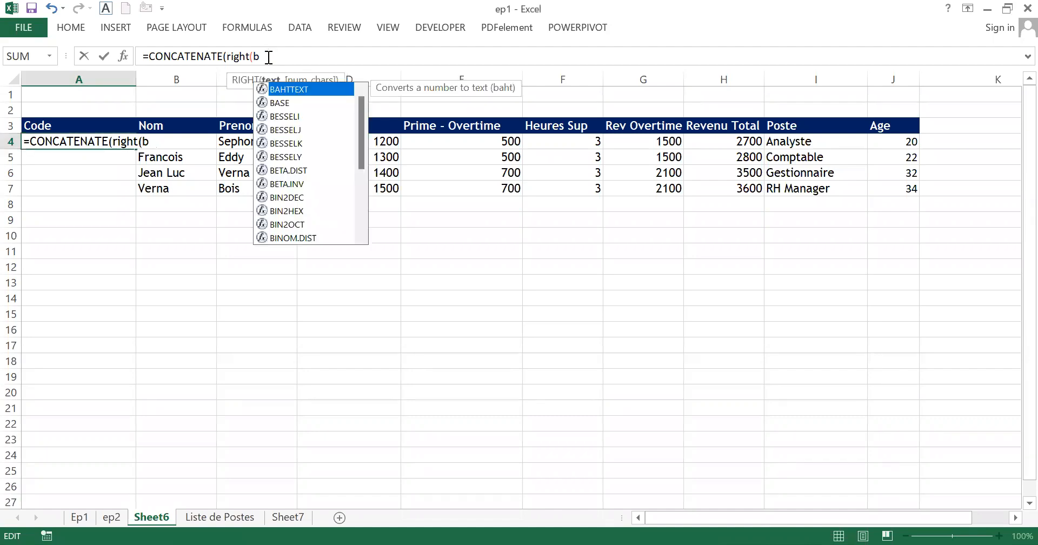
type("4,")
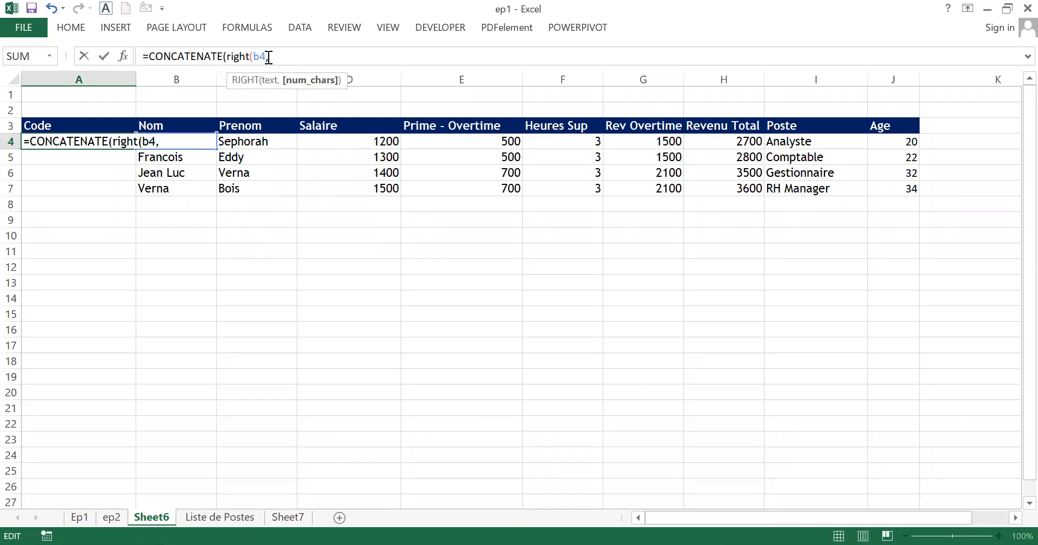
type("2)")
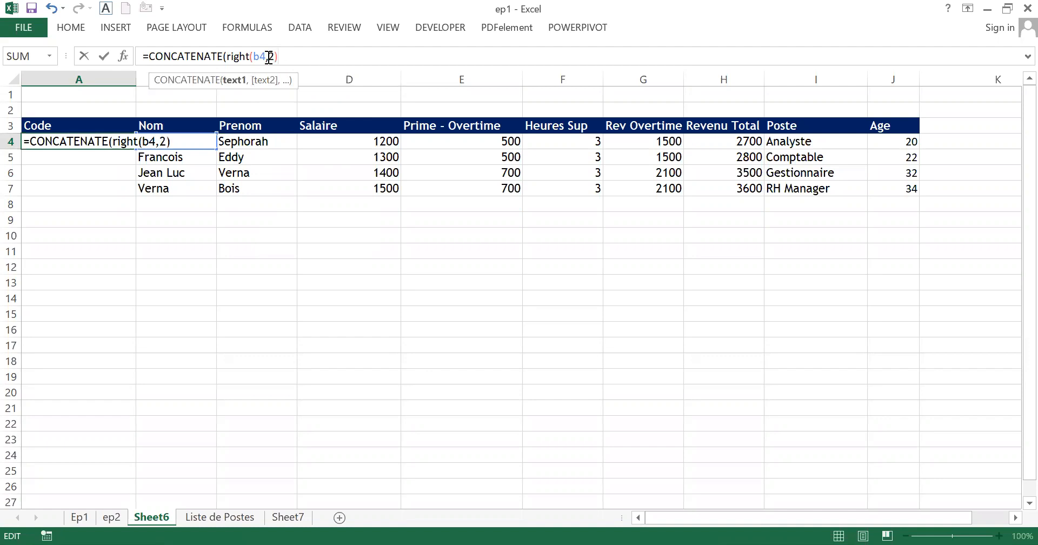
key("Left")
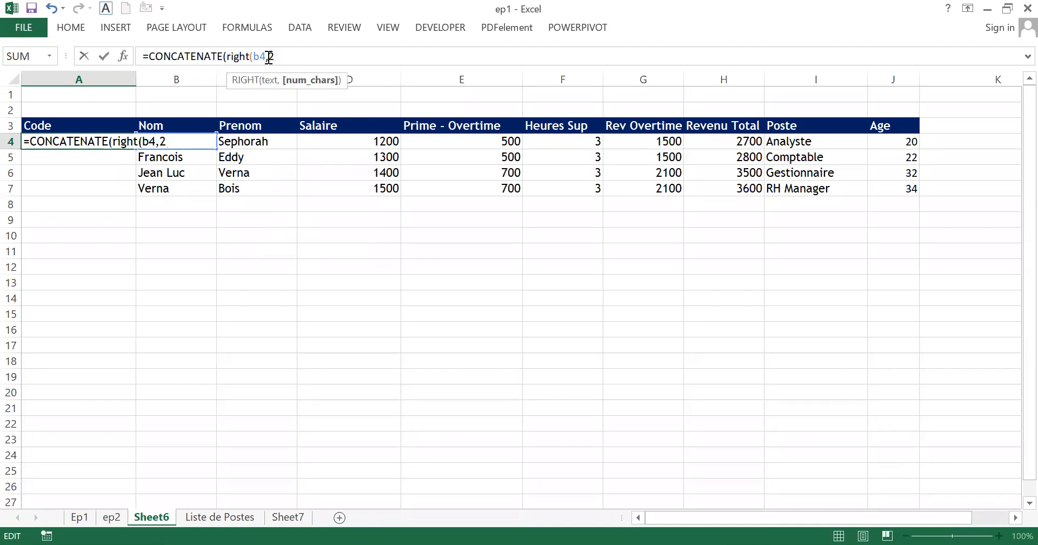
key("Right")
type(",")
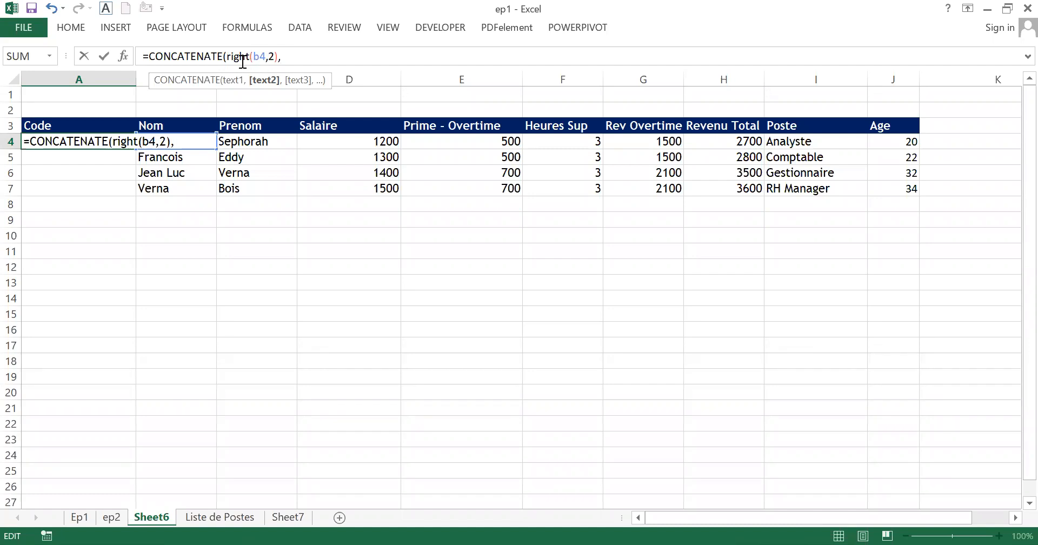
Replace the RIGHT function with LEFT in the first argument of A4's CONCATENATE formula
left_click(249, 56)
key("BackSpace")
key("BackSpace")
key("BackSpace")
key("BackSpace")
key("BackSpace")
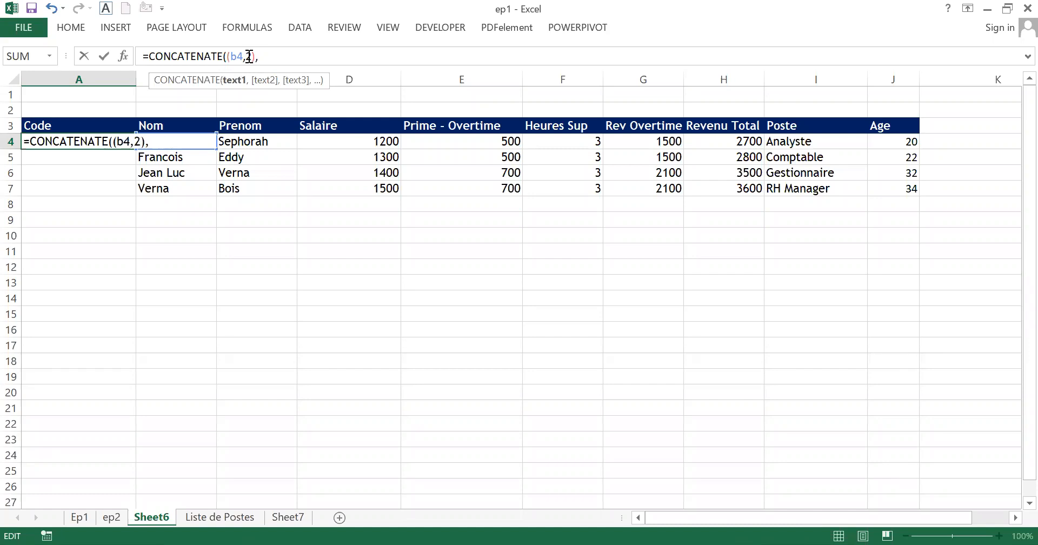
type("LEFT")
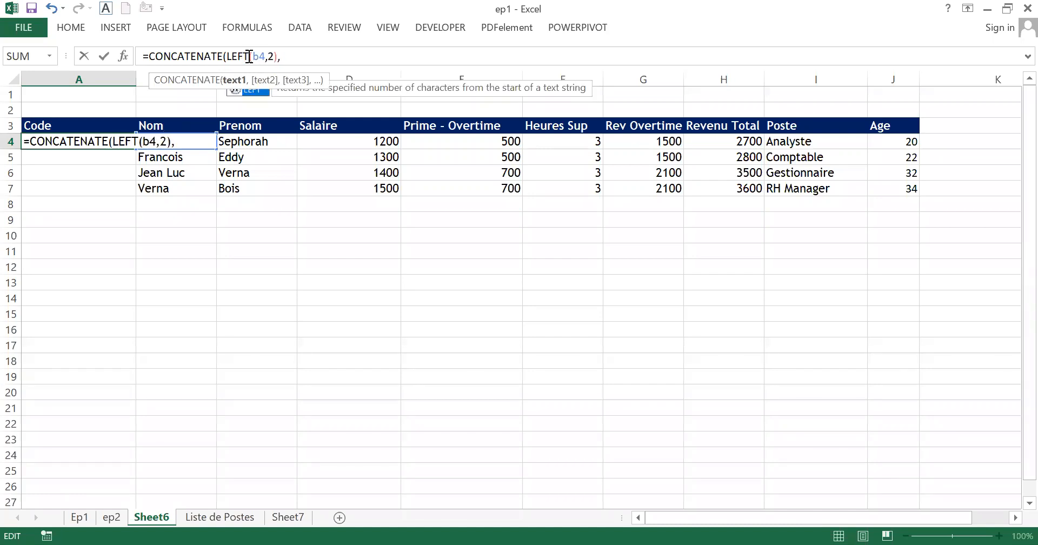
Complete the formula in A4 as =CONCATENATE(LEFT(B4,2),RIGHT(C4,2),"-",J4)
left_click(302, 57)
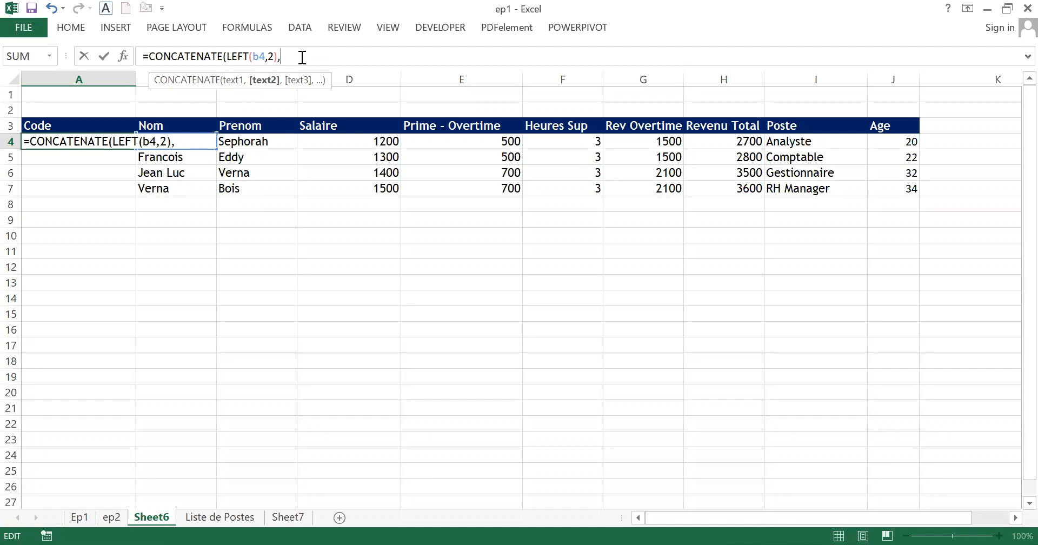
type("rig")
key("Tab")
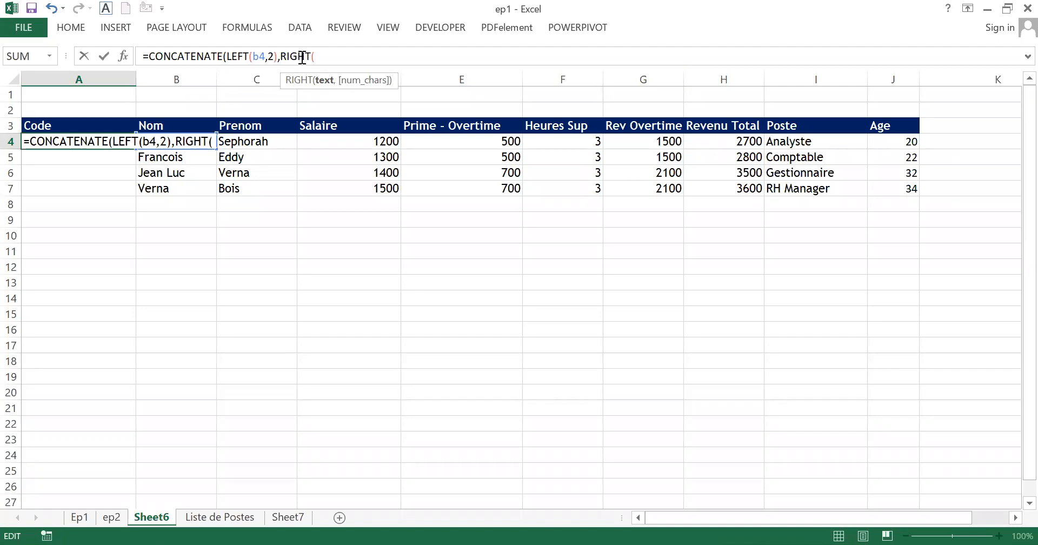
type("c4,")
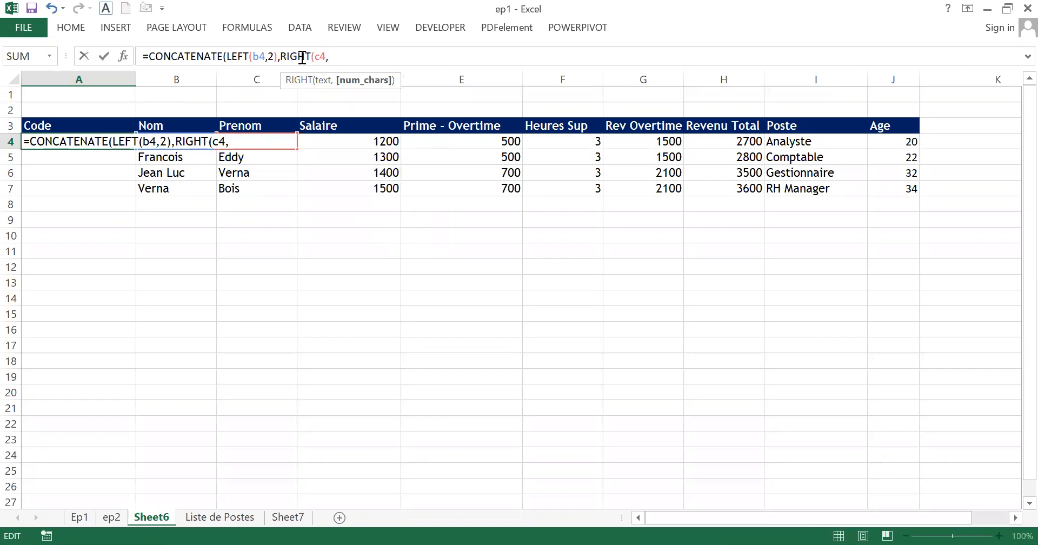
type("2),")
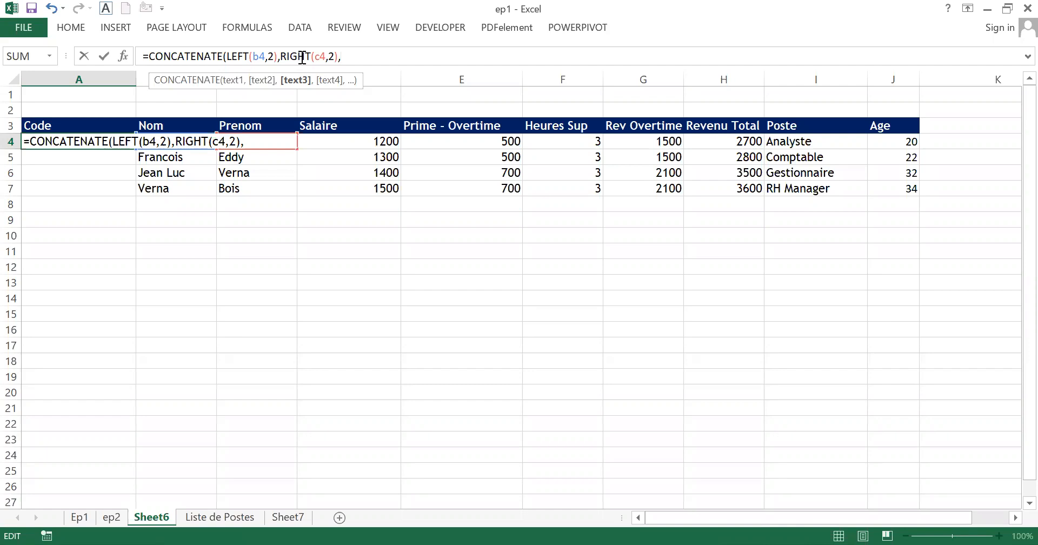
type("\"-\",")
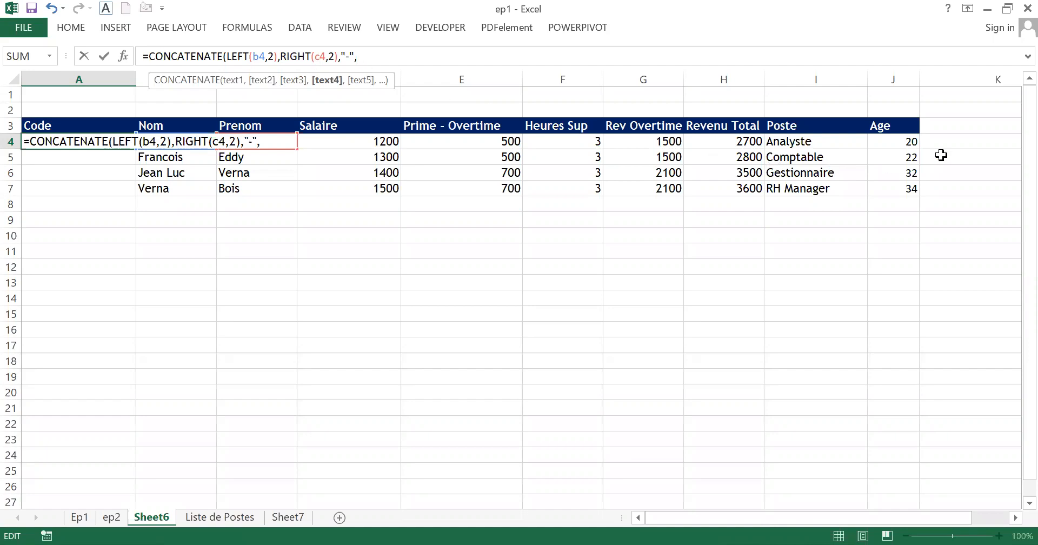
left_click(904, 142)
type(")")
key("Return")
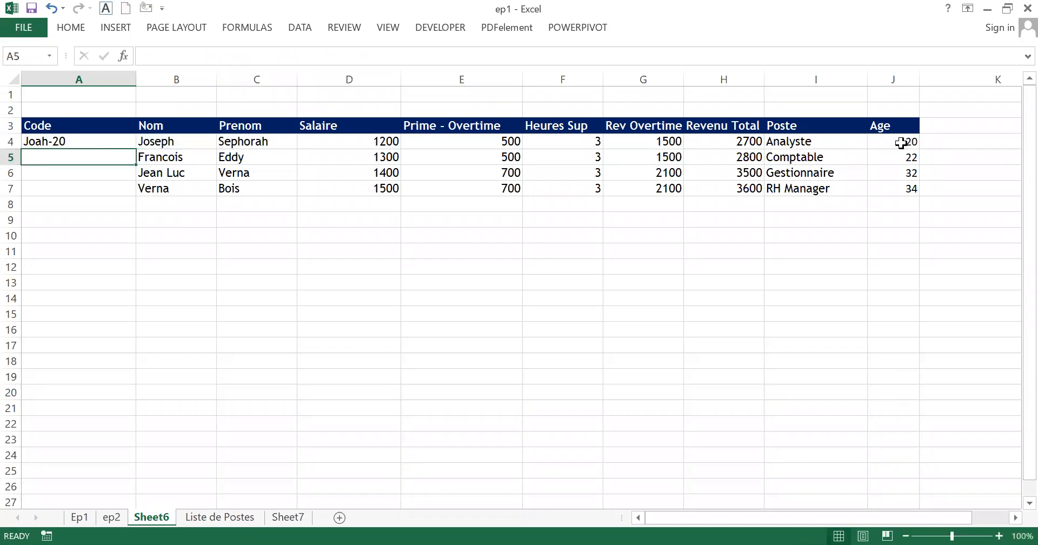
Fill the LEFT/RIGHT CONCATENATE formula from A4 down to A7 and inspect the copied formula in A5
left_click(103, 139)
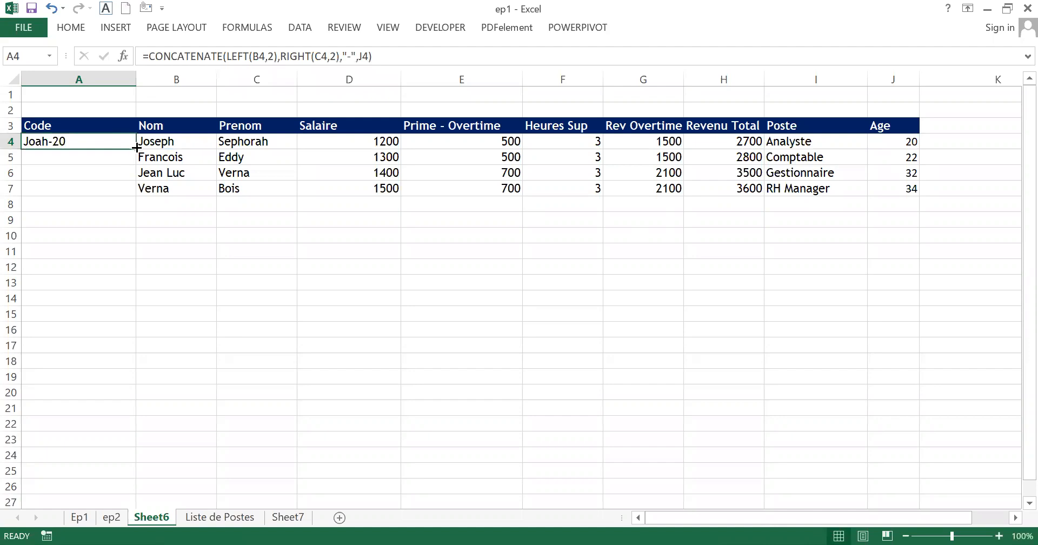
double_click(134, 146)
left_click(121, 162)
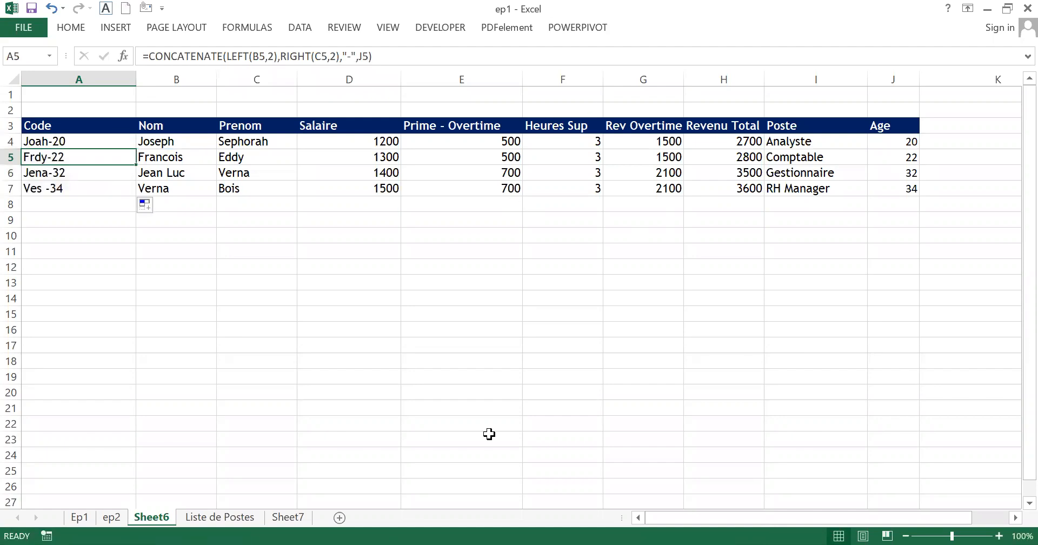
Clear the Code cells A4:A7 and widen the Code column to nearly three times its width
key("alt+Tab")
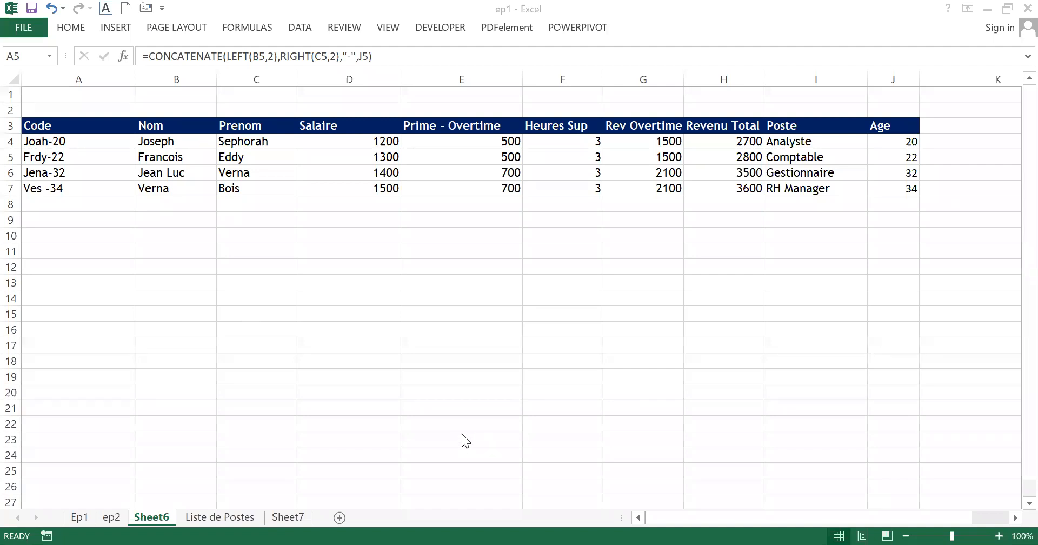
left_click(103, 187)
left_click_drag(103, 140, 98, 187)
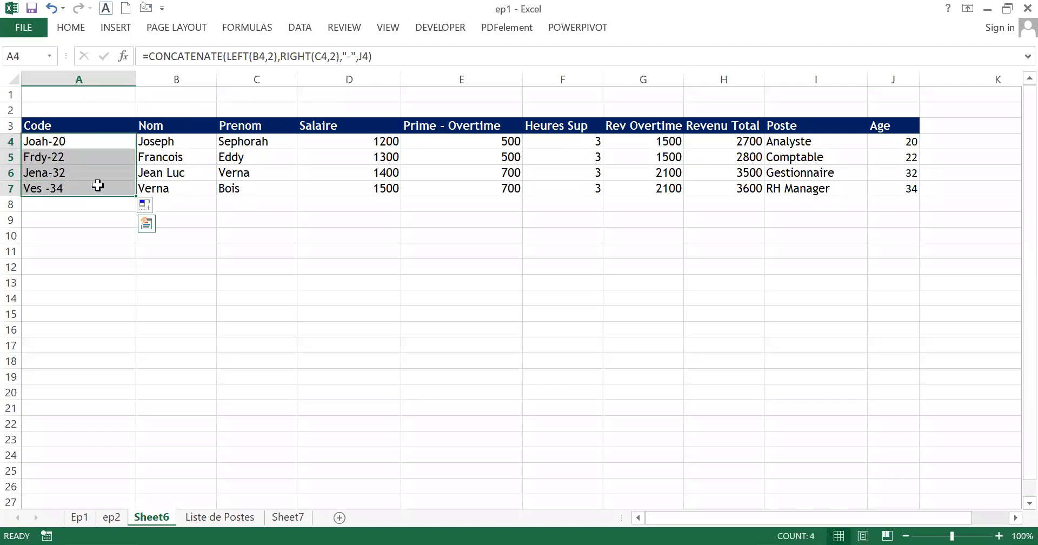
key("Delete")
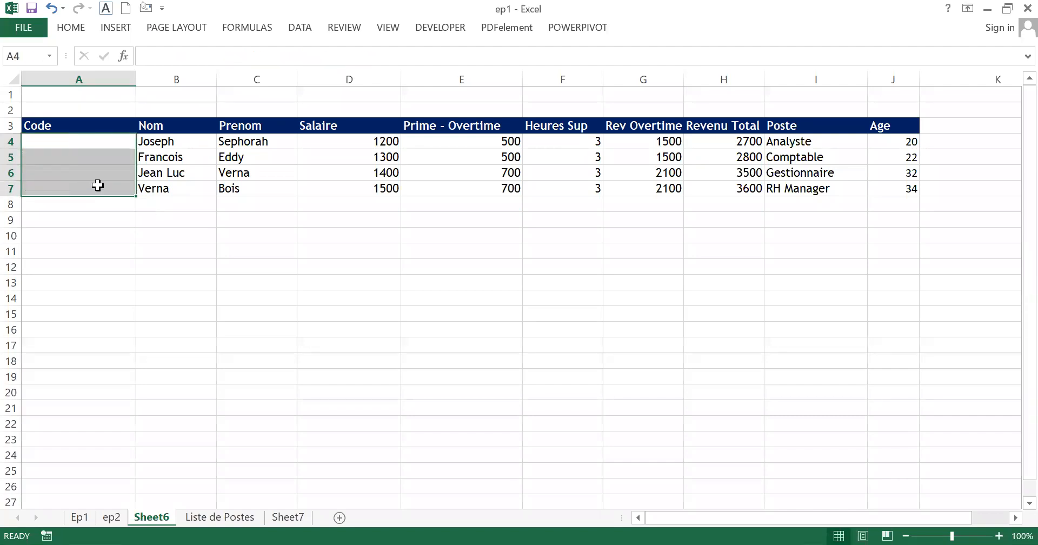
left_click(98, 221)
left_click_drag(133, 79, 346, 90)
left_click(278, 140)
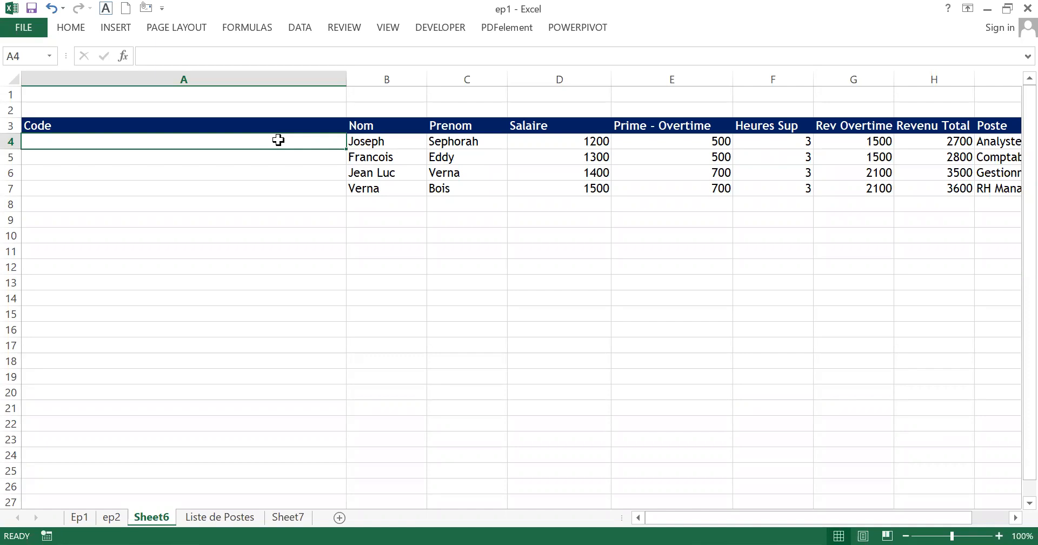
type("righ")
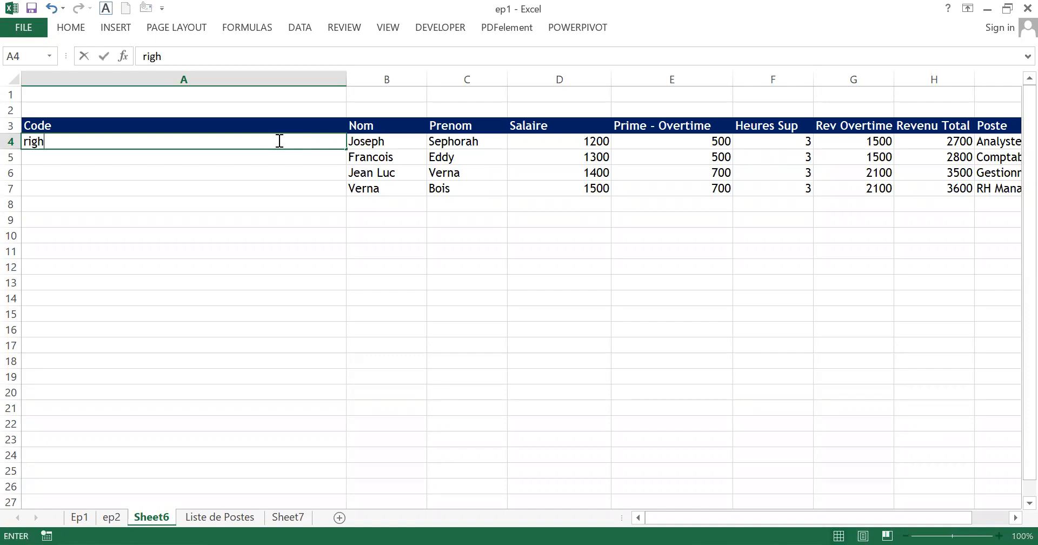
key("BackSpace")
key("BackSpace")
key("BackSpace")
type("=")
key("BackSpace")
key("BackSpace")
Enter the formula =RIGHT(B4,2) in A4 to extract the last two characters of the row's Nom
type("=right")
key("Tab")
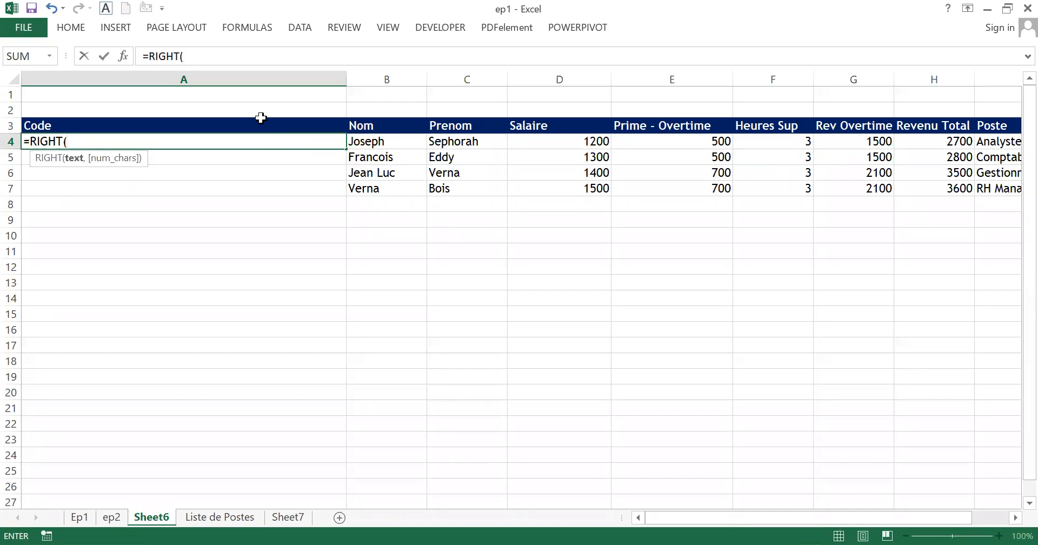
left_click(361, 138)
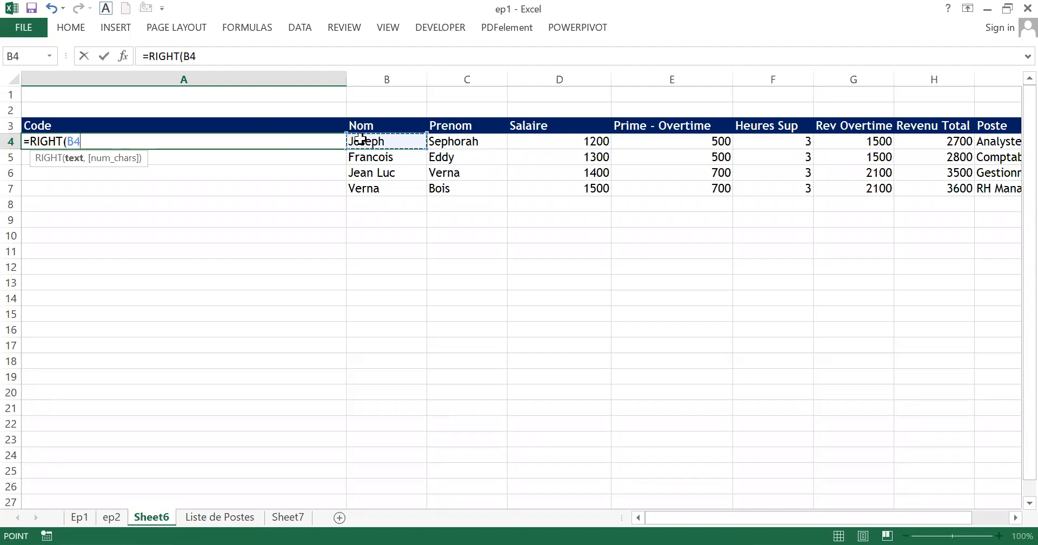
type(",")
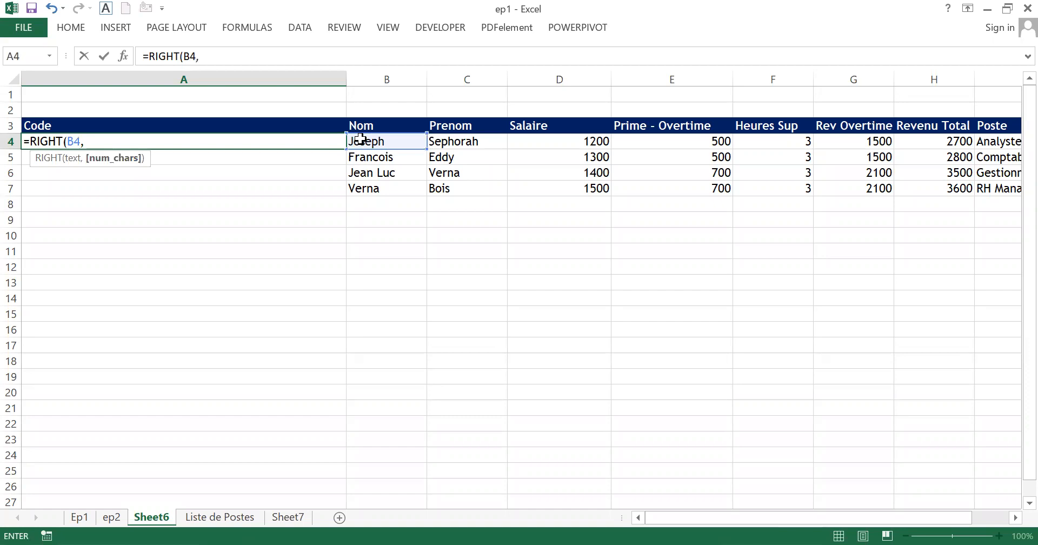
key("BackSpace")
key("BackSpace")
key("BackSpace")
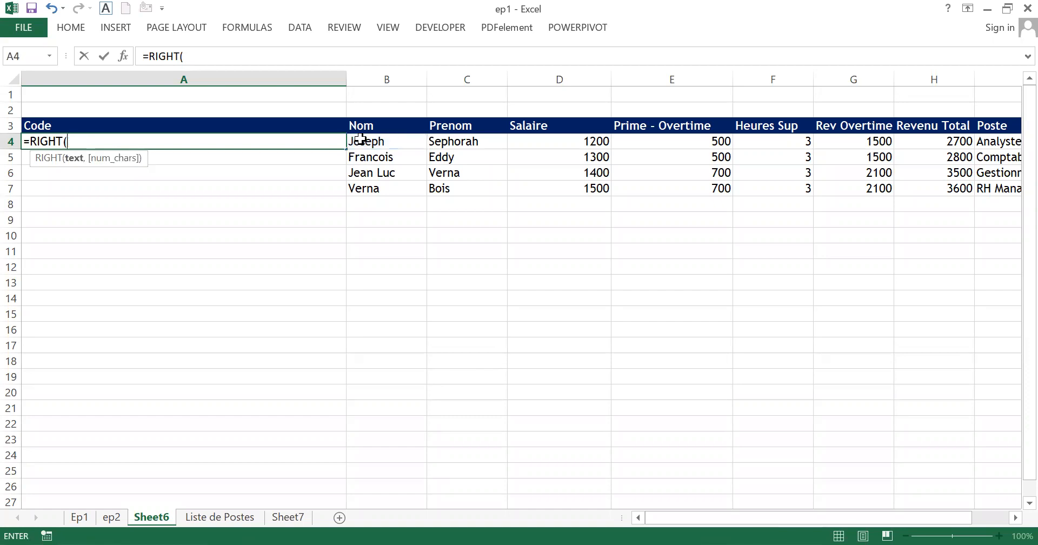
left_click(360, 139)
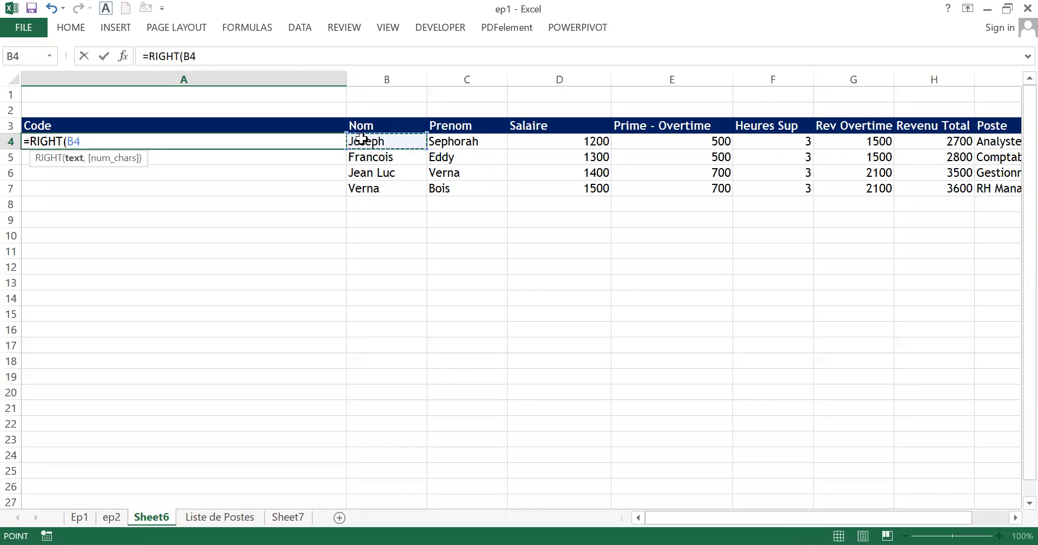
type(",")
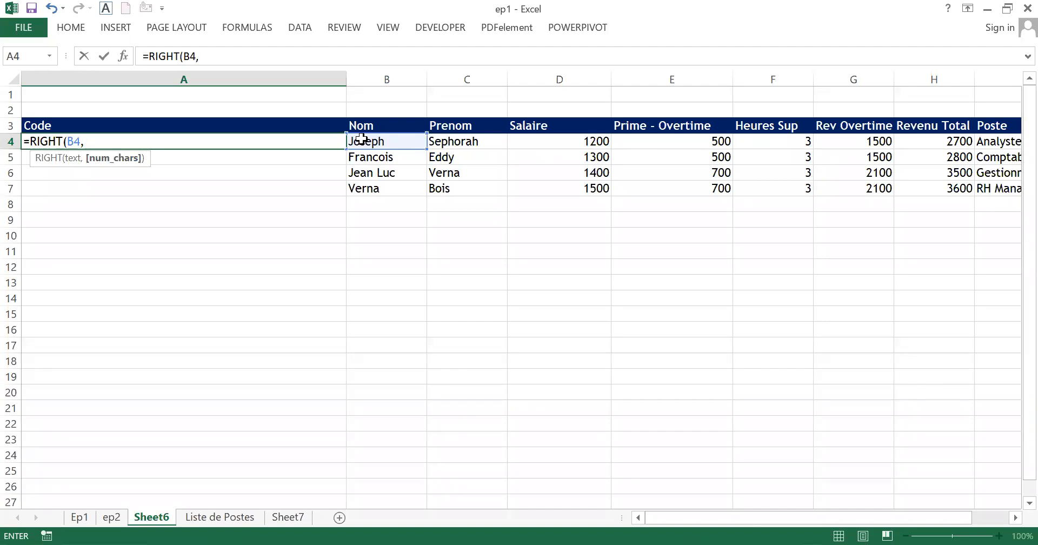
type("2)")
key("Return")
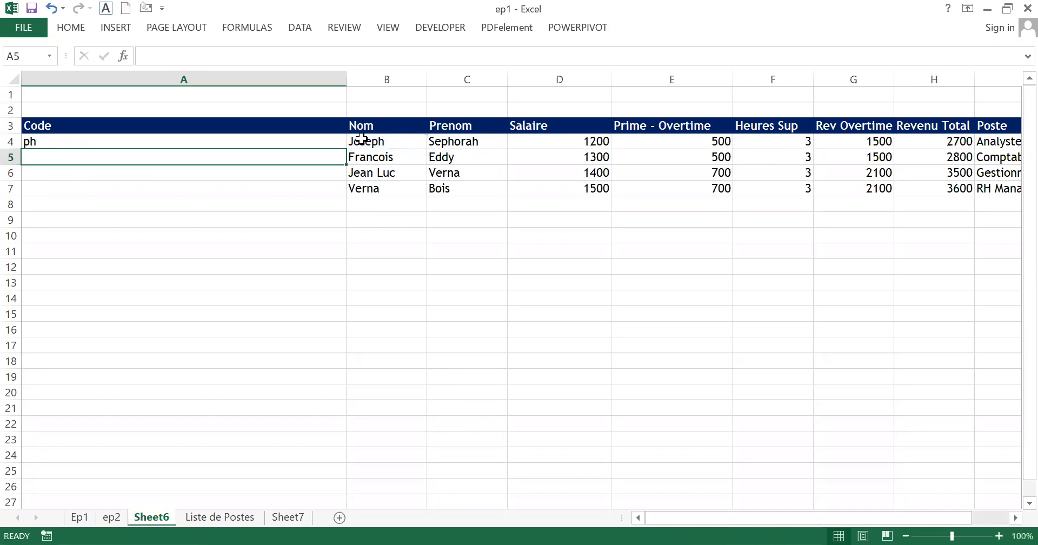
Replace the formula in A4 with =LEFT(C4,4) to extract the first four characters of the row's Prenom
left_click(298, 144)
double_click(298, 144)
key("BackSpace")
key("BackSpace")
key("BackSpace")
key("BackSpace")
key("BackSpace")
key("BackSpace")
key("BackSpace")
key("BackSpace")
key("BackSpace")
key("BackSpace")
key("BackSpace")
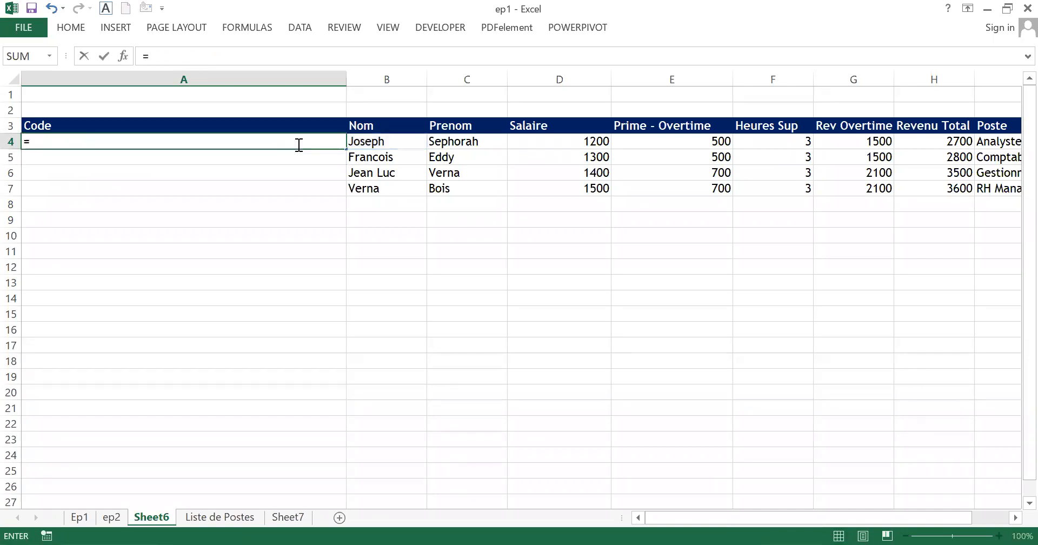
type("left")
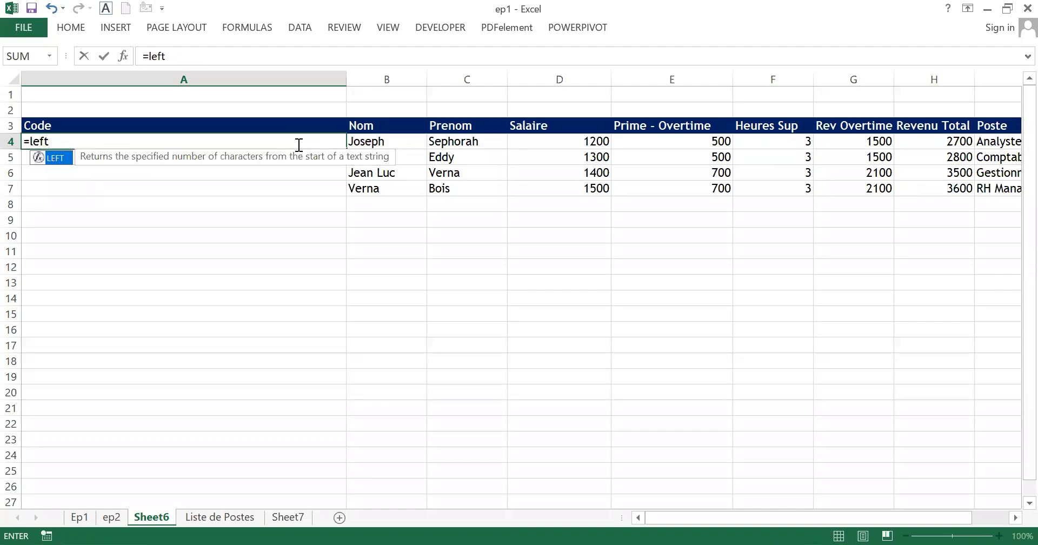
key("Tab")
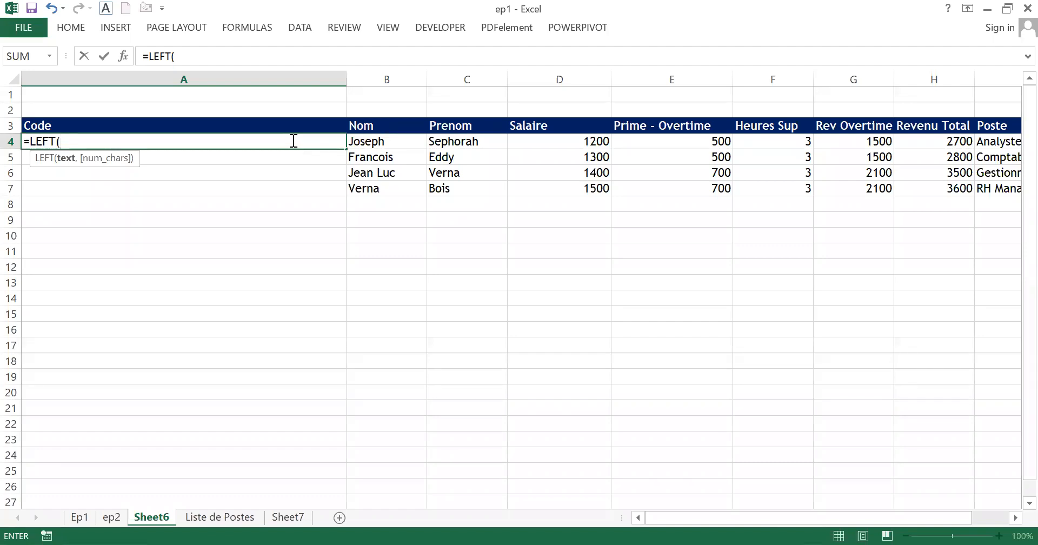
left_click(447, 140)
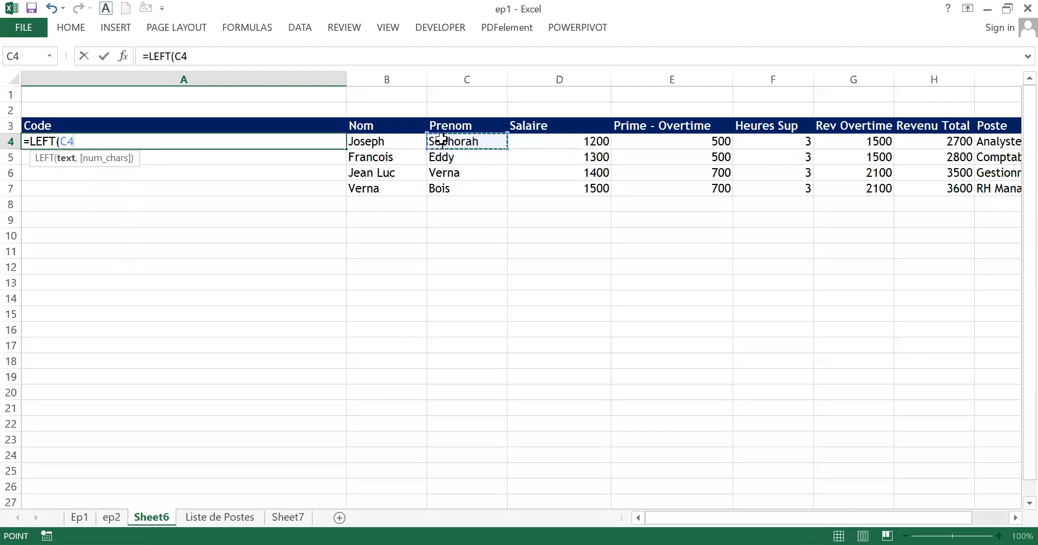
type(",")
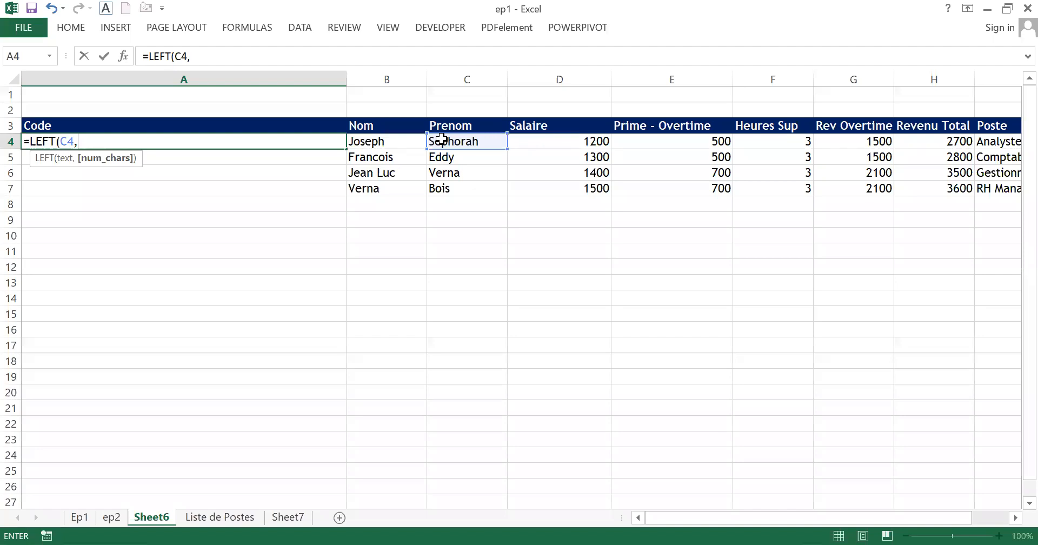
type("4)")
key("Return")
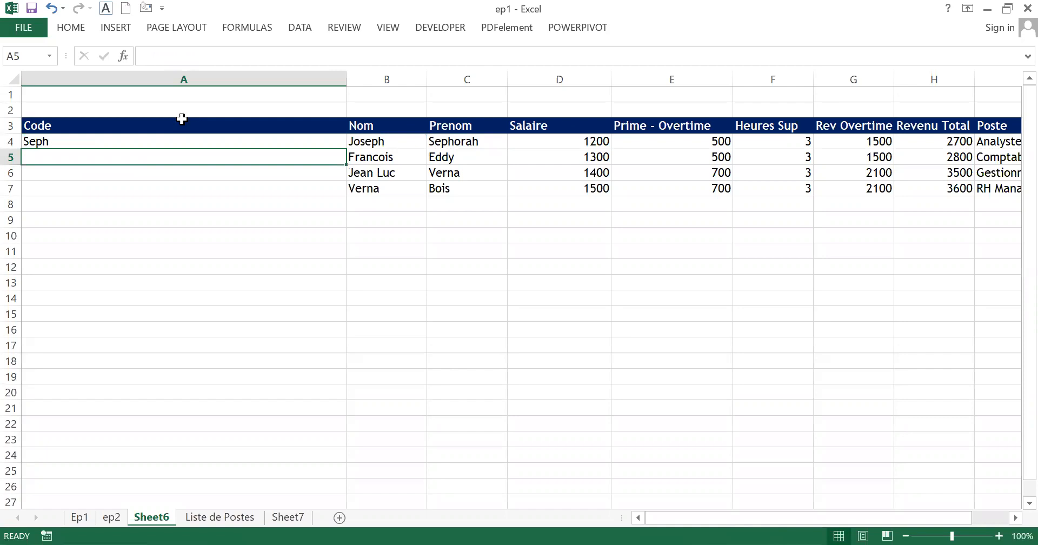
Change the number of characters in A4's LEFT formula to 5
double_click(126, 139)
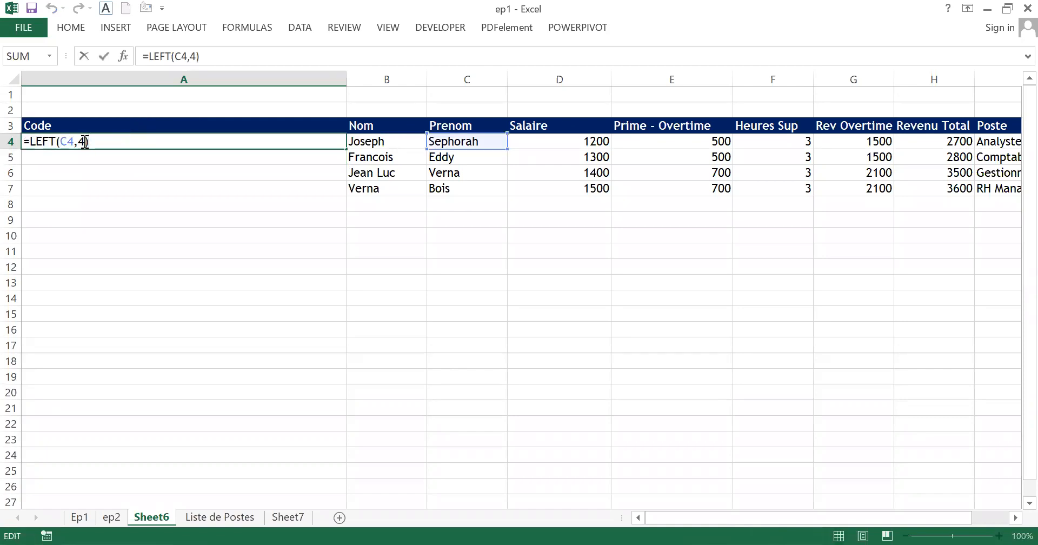
key("BackSpace")
type("5")
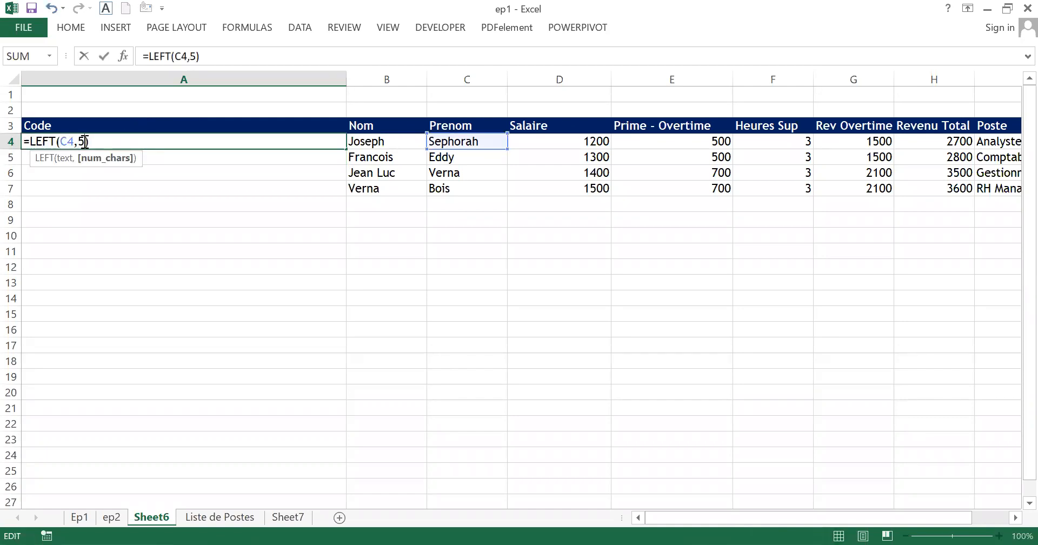
key("Return")
Clear A4 and start a CONCATENATE formula there with LEFT(B4,2) as its first argument
left_click(73, 138)
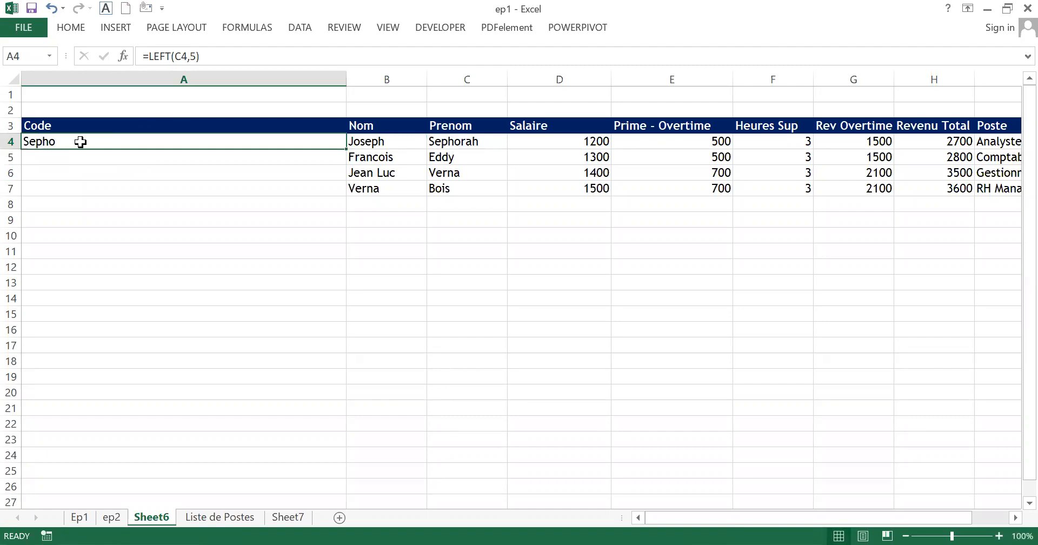
key("BackSpace")
type("=")
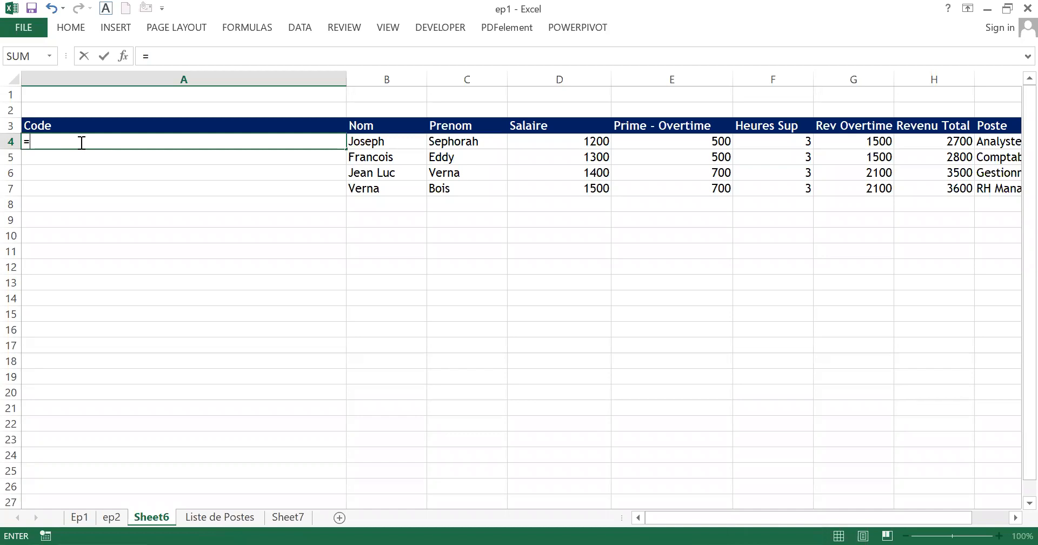
type("concatenate")
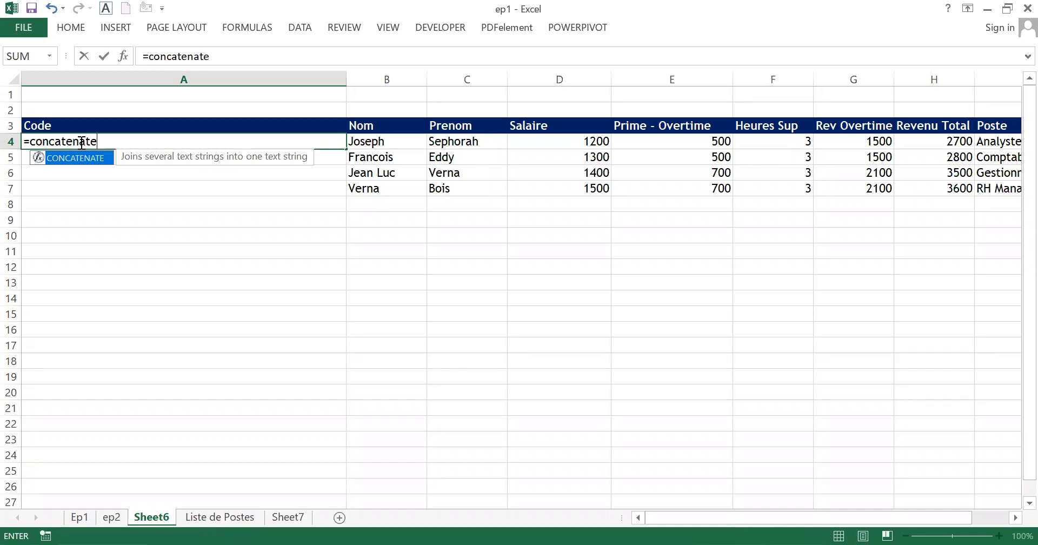
key("Tab")
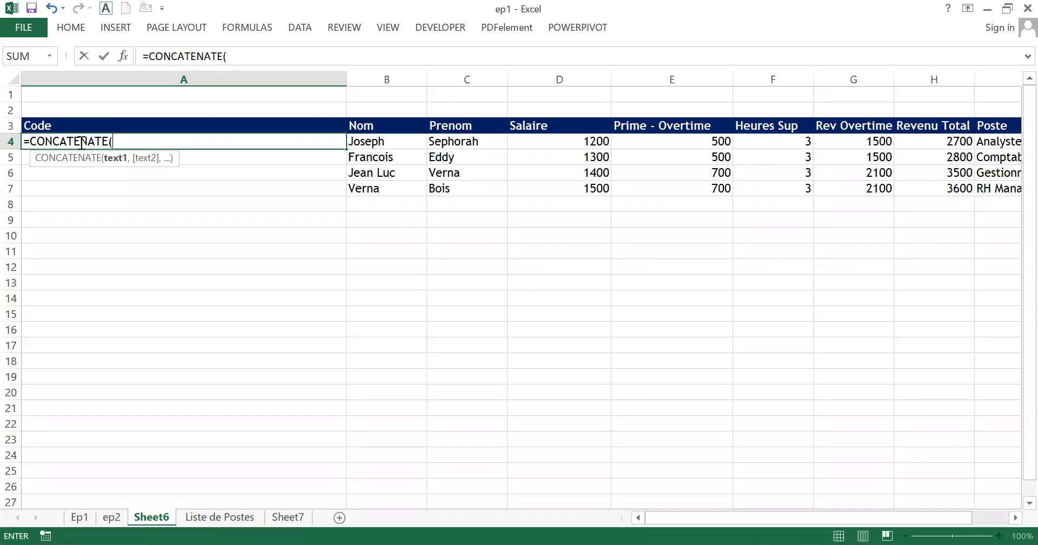
type("left")
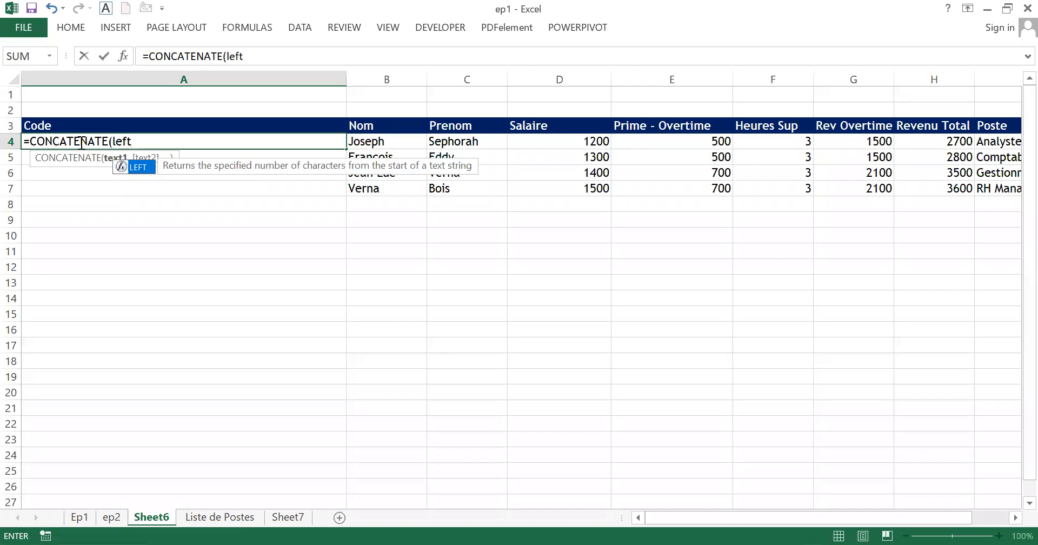
type("(")
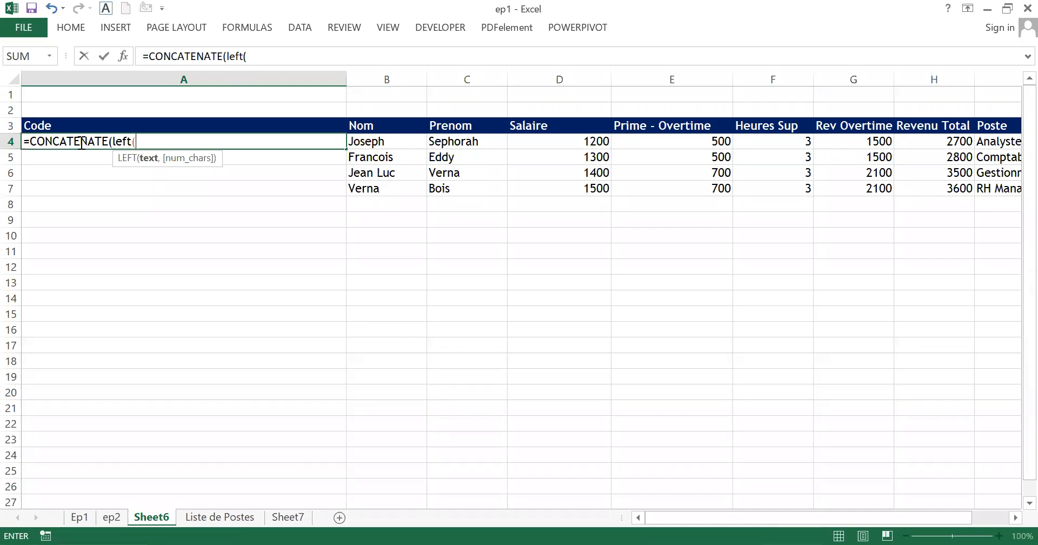
left_click(395, 142)
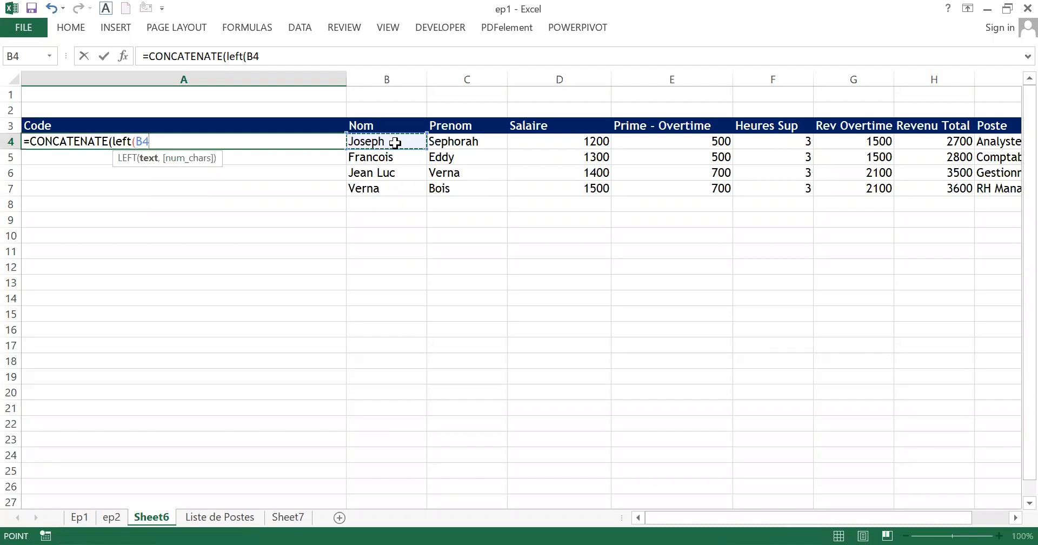
type(",")
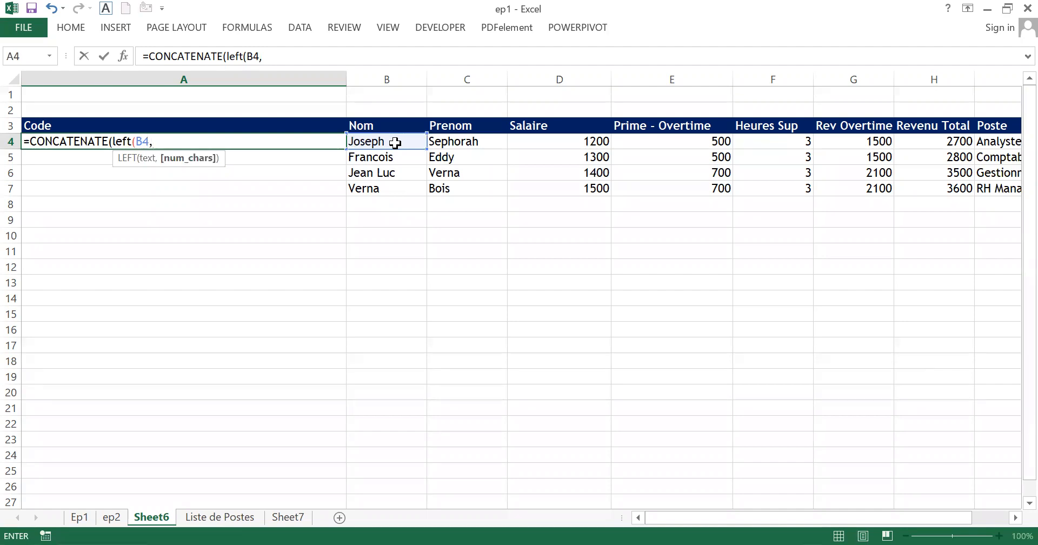
type("2)")
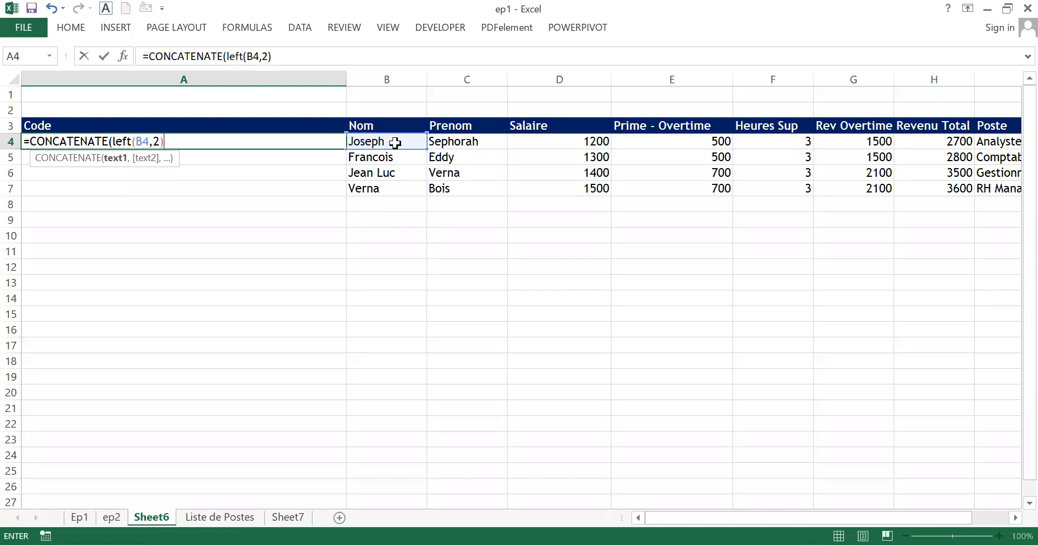
Add RIGHT(C4,2) as the second argument of the CONCATENATE formula in A4
type(",")
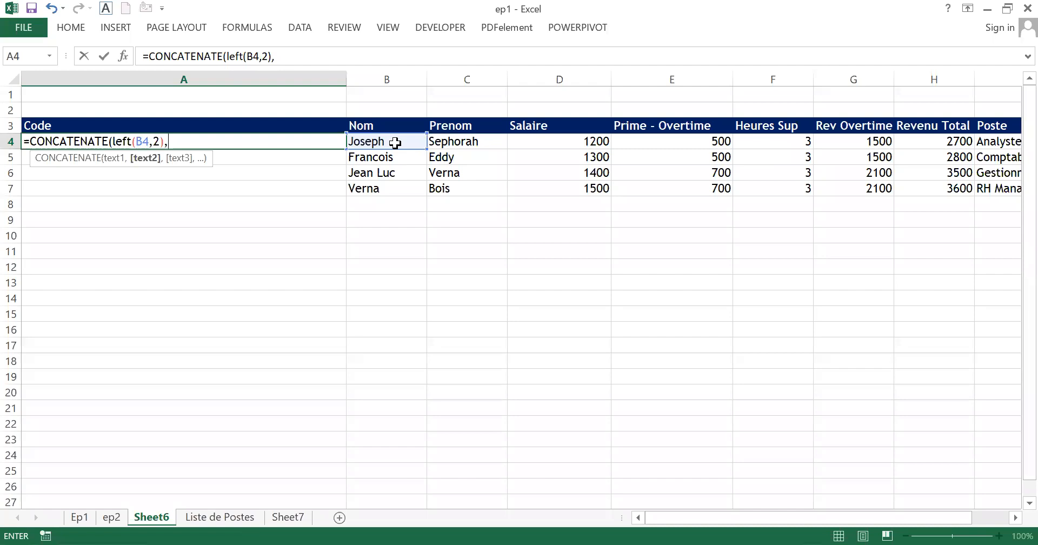
type("right")
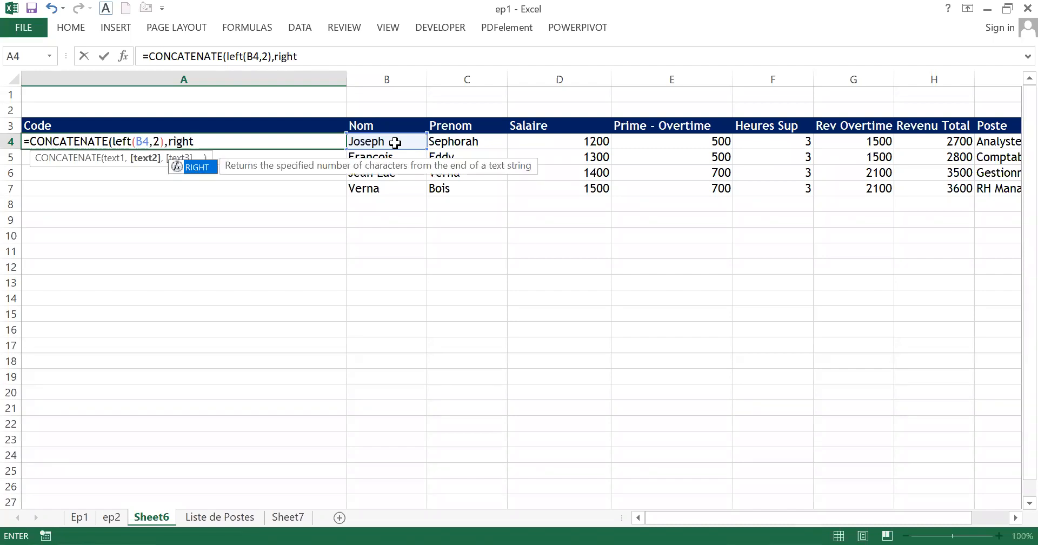
type("(")
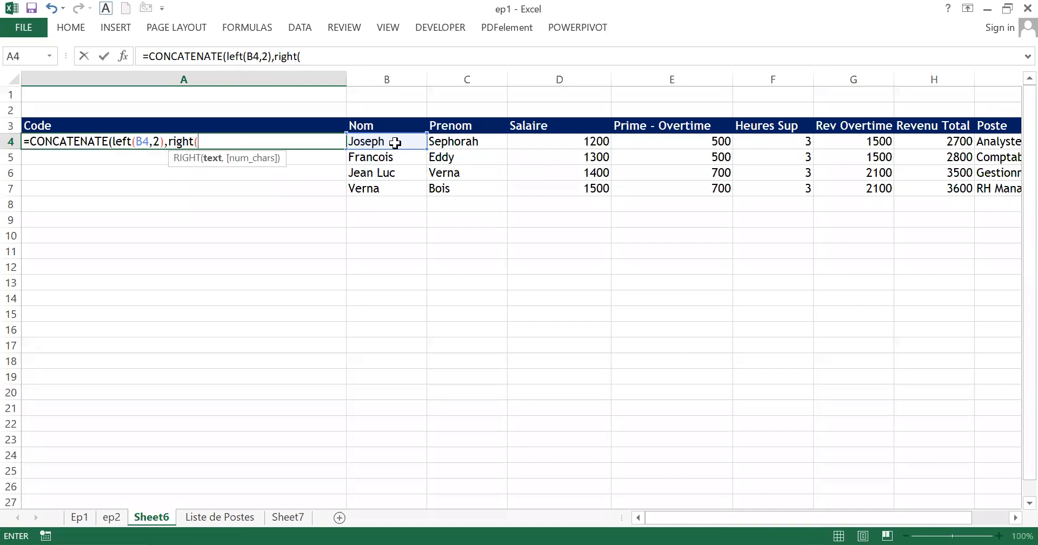
left_click(466, 142)
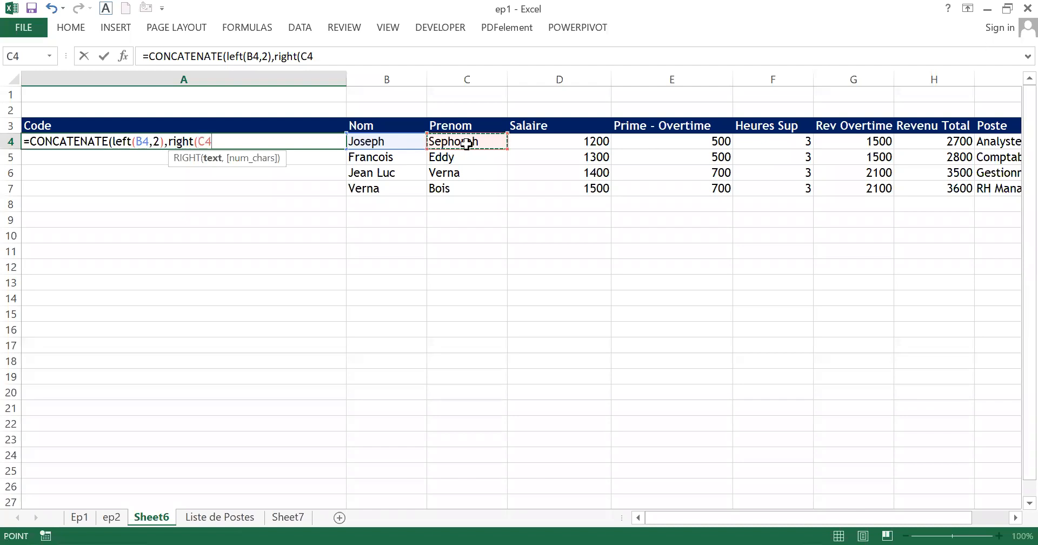
type(",")
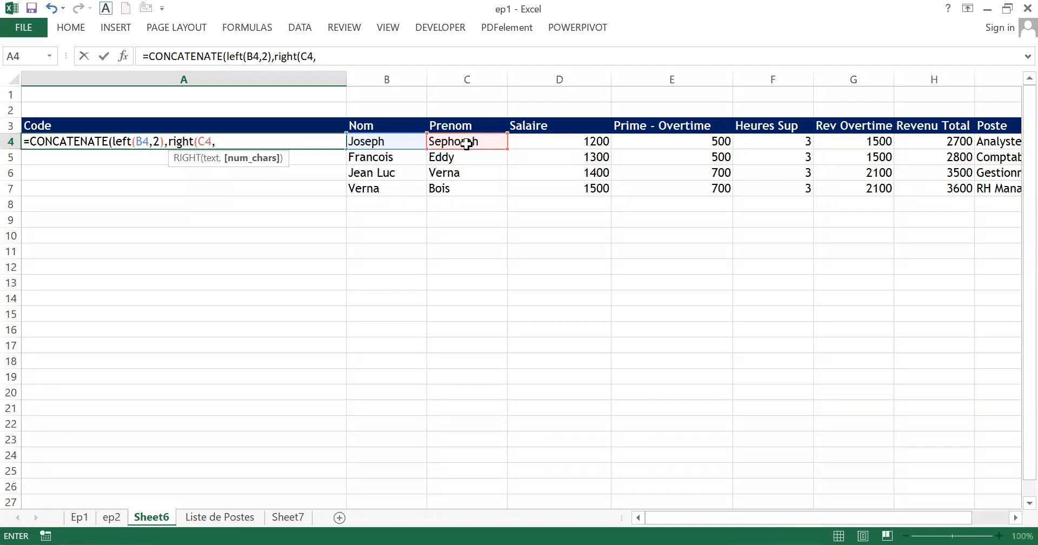
type("2)")
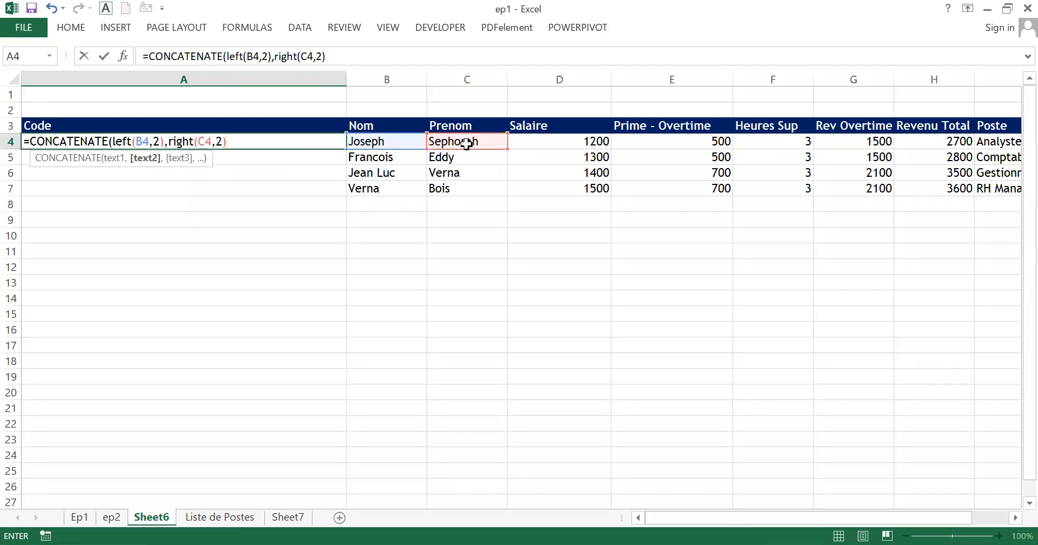
Complete the CONCATENATE formula in A4 with a "-" separator and the Age cell J4 as its last arguments
type(",")
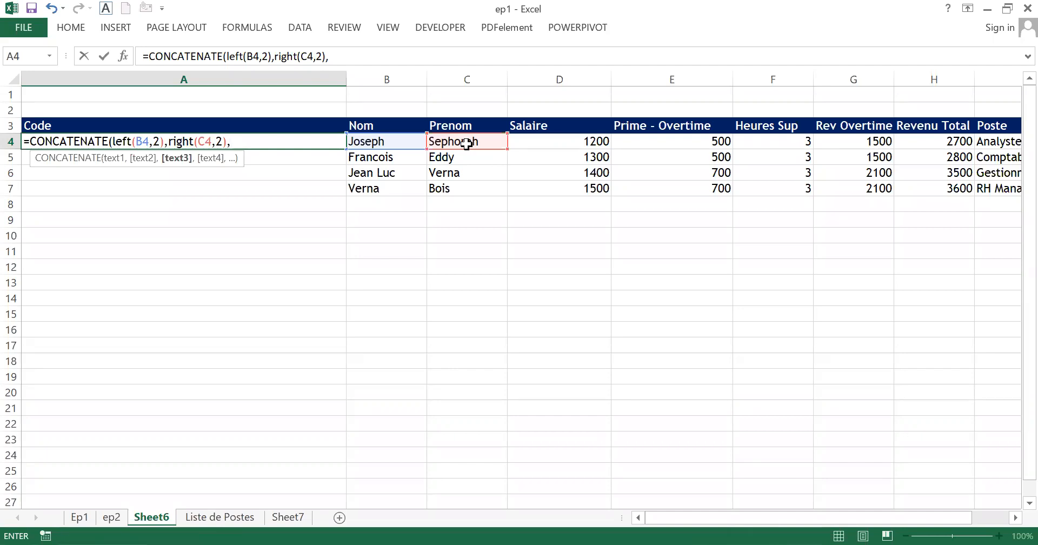
type("\"-\",")
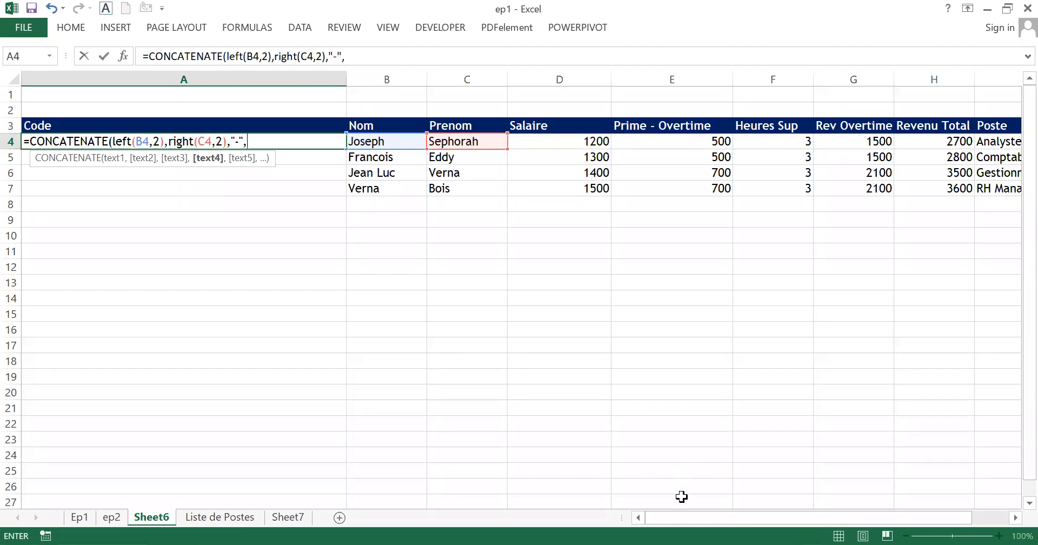
left_click_drag(675, 518, 707, 519)
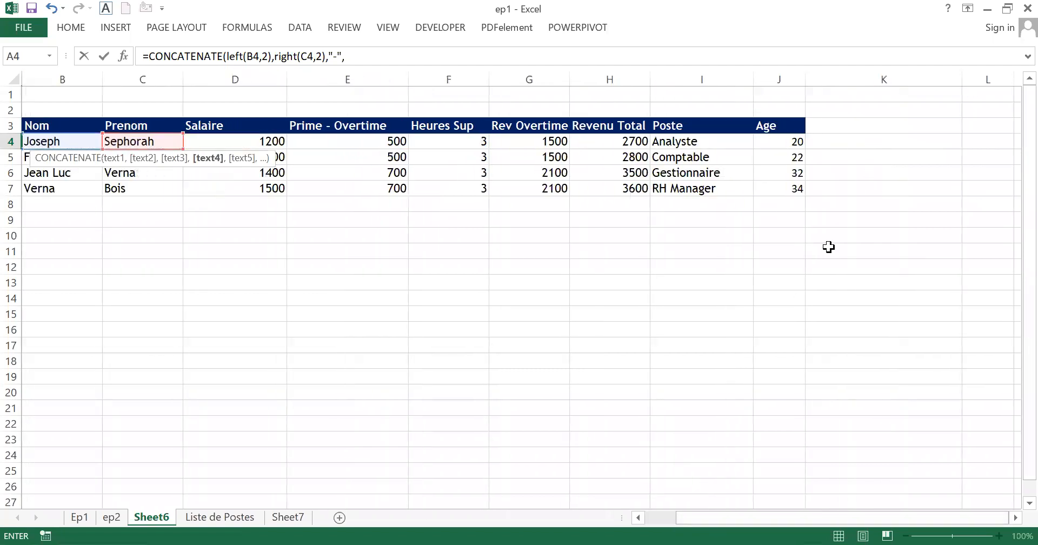
left_click(794, 145)
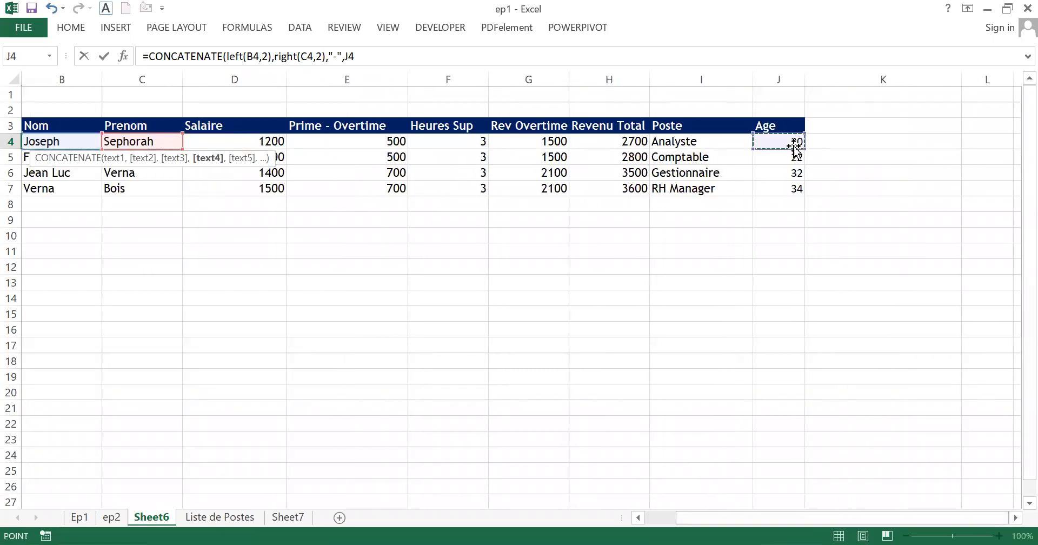
left_click(397, 59)
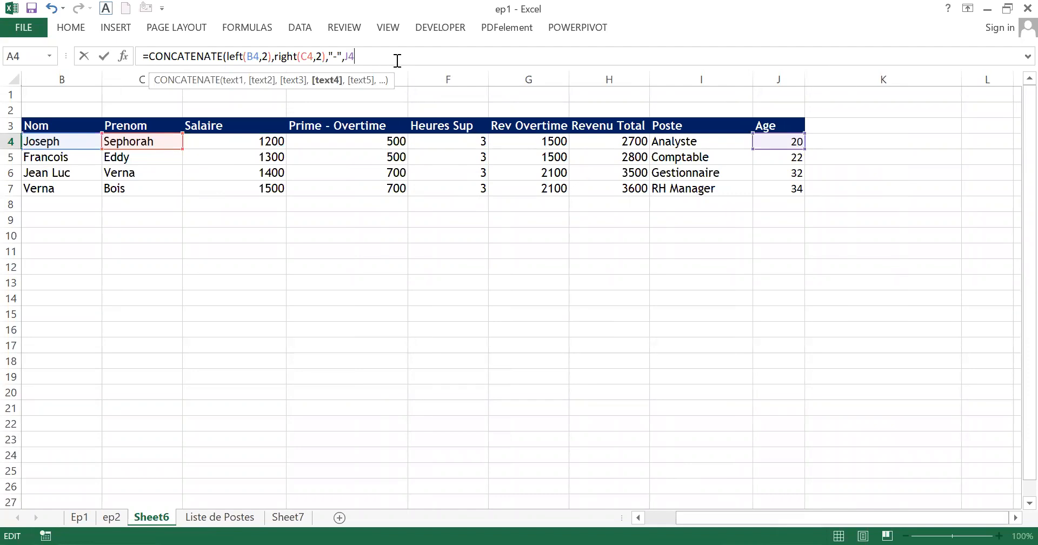
type(")")
key("Return")
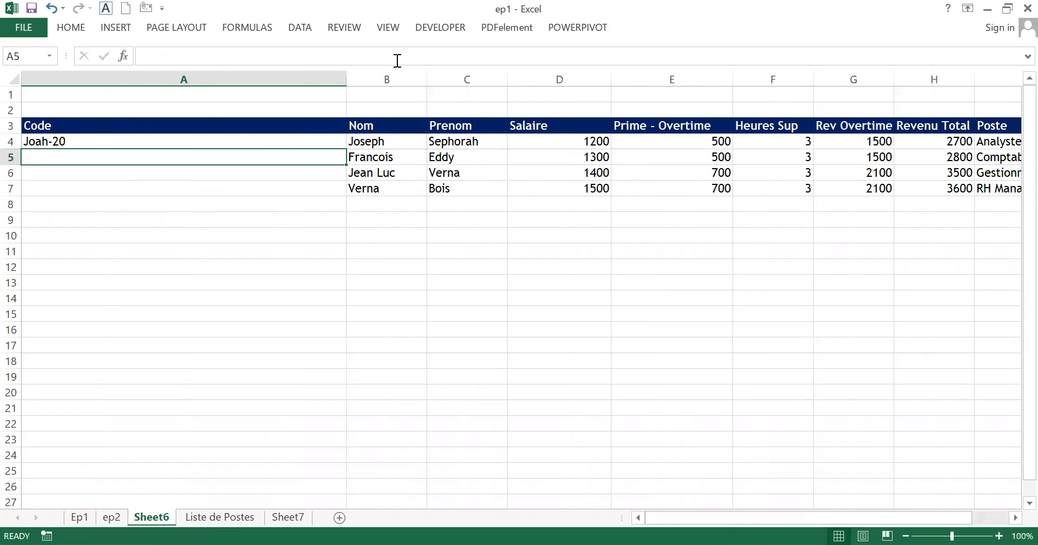
Fill the CONCATENATE formula from A4 down to A7 and narrow the Code column to slightly wider than the codes
left_click(285, 139)
left_click_drag(345, 149, 329, 186)
left_click(319, 153)
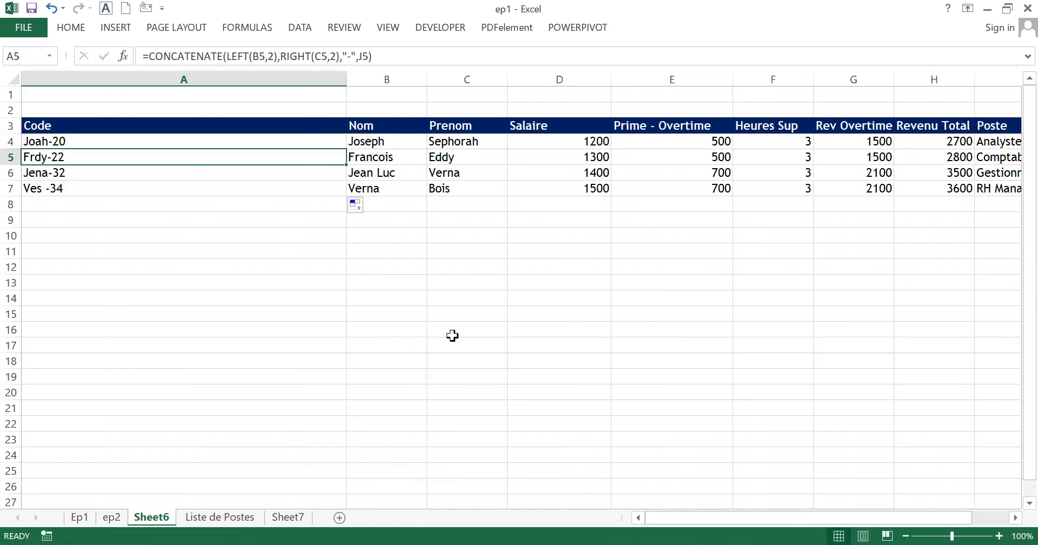
left_click(276, 217)
left_click_drag(347, 81, 111, 100)
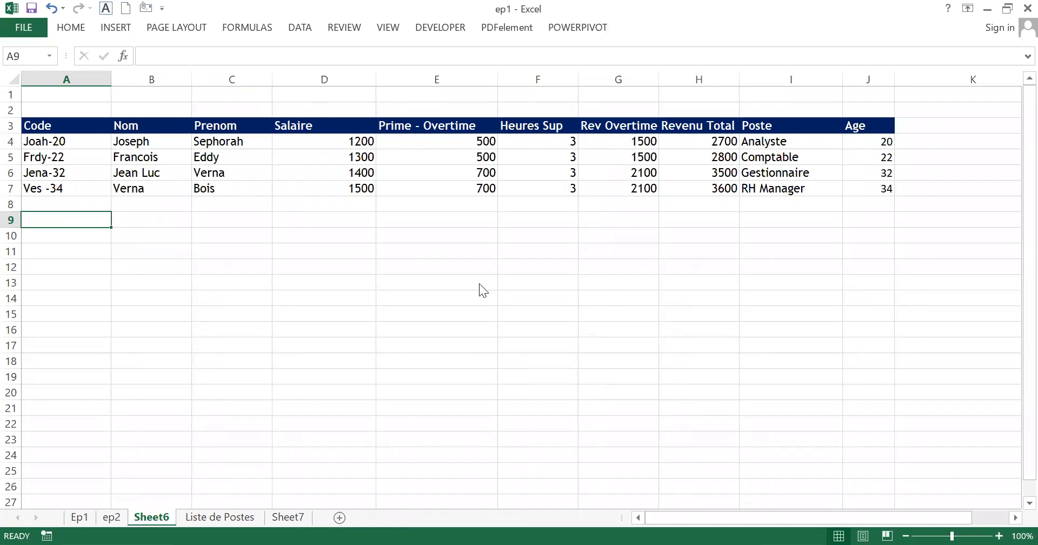
key("alt+Tab")
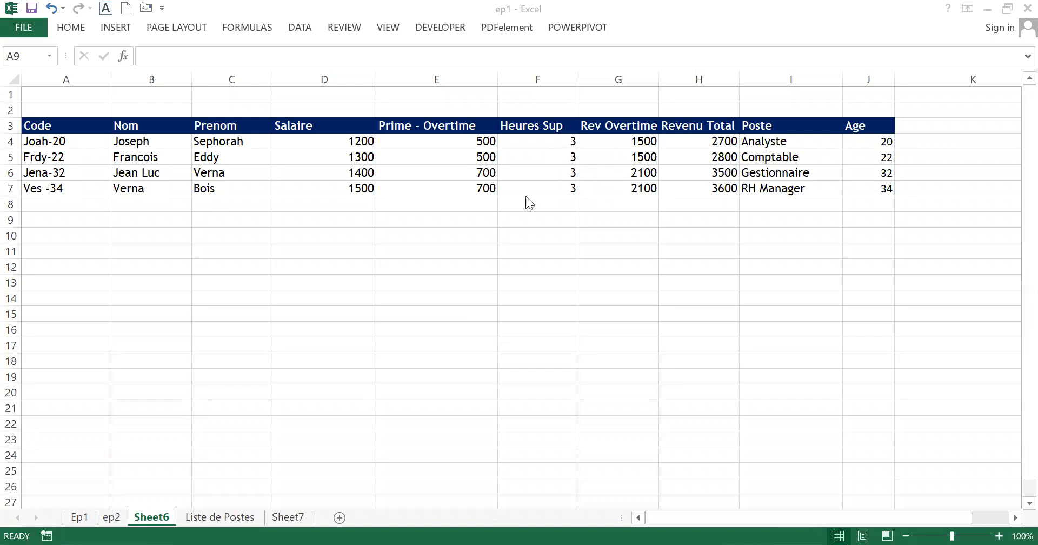
left_click(626, 484)
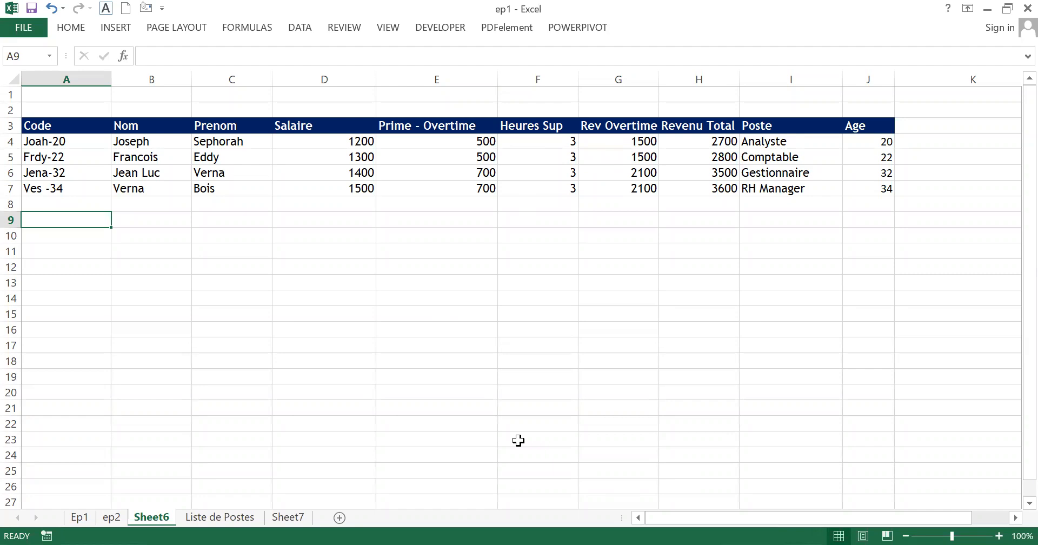
key("alt+Tab")
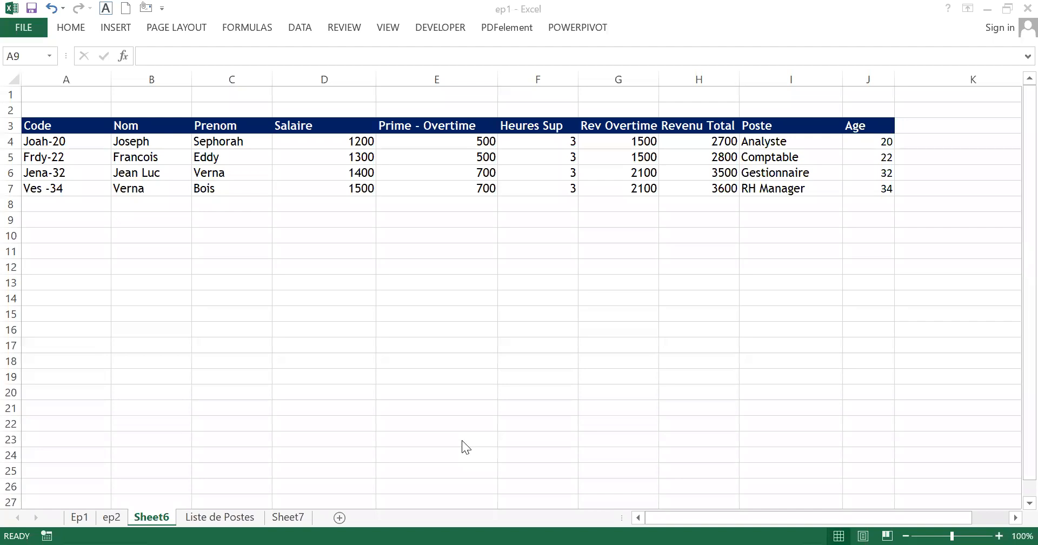
Examine the CONCATENATE formula in A4, focusing on the character count of its RIGHT function
left_click(73, 147)
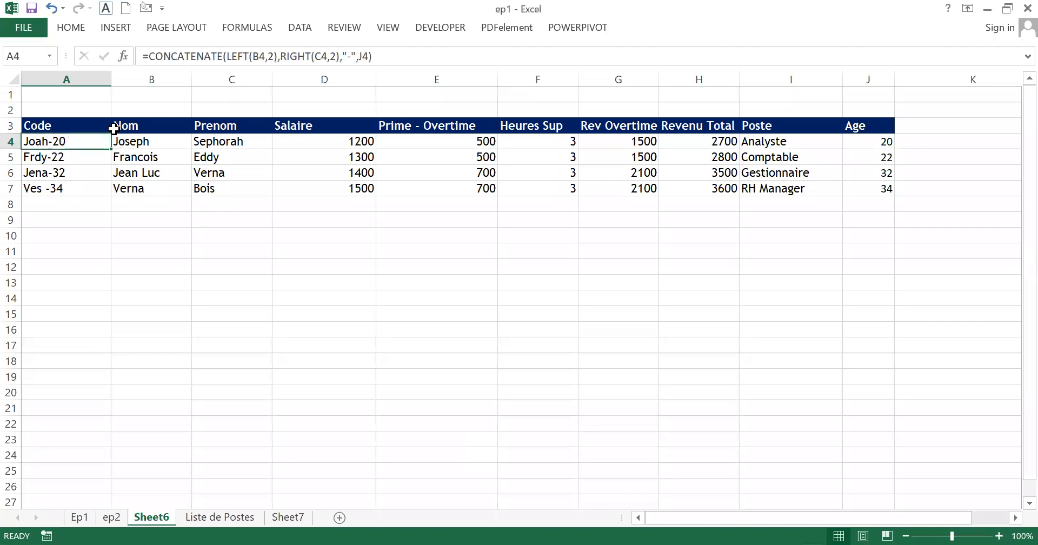
left_click(304, 56)
left_click(328, 57)
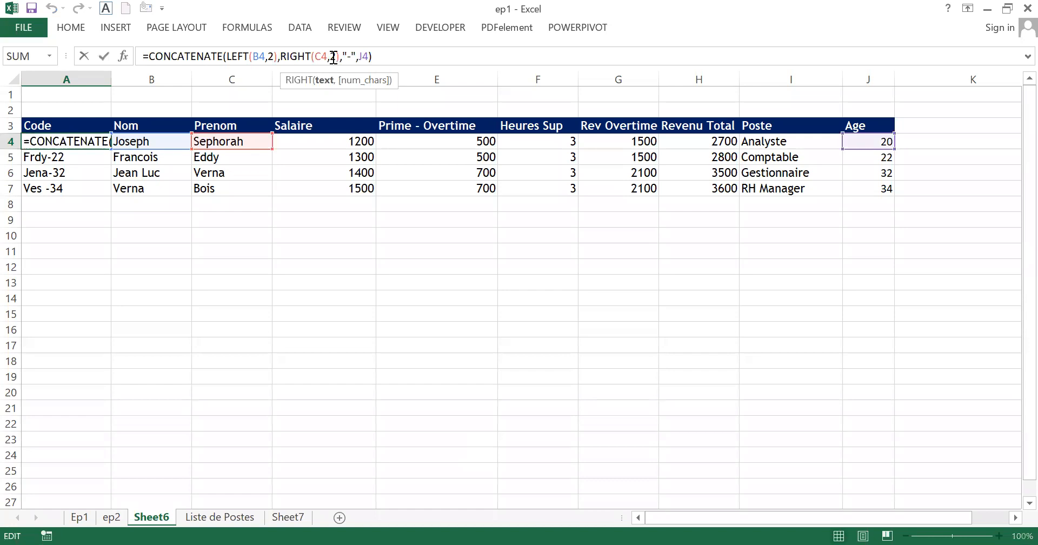
left_click(332, 56)
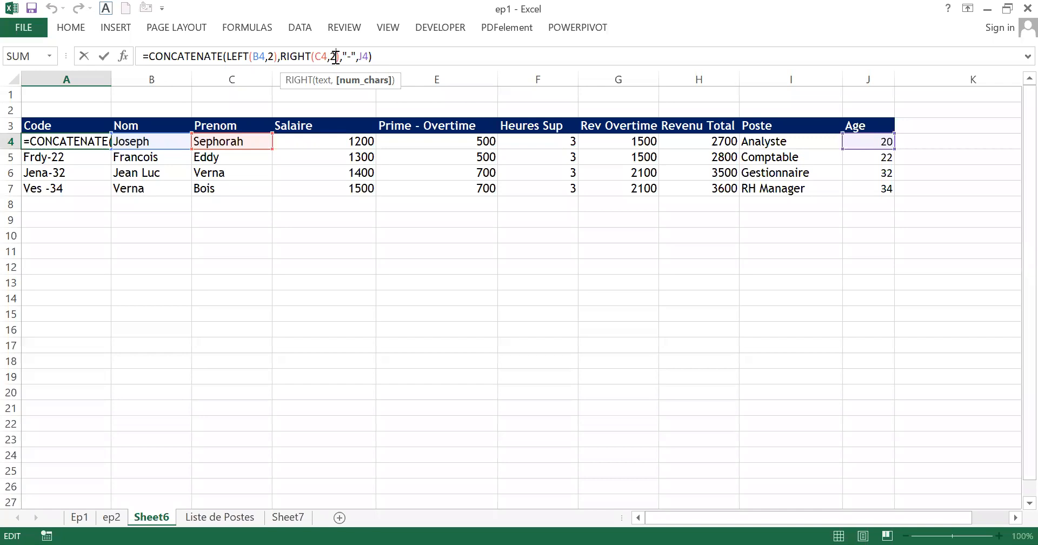
key("Return")
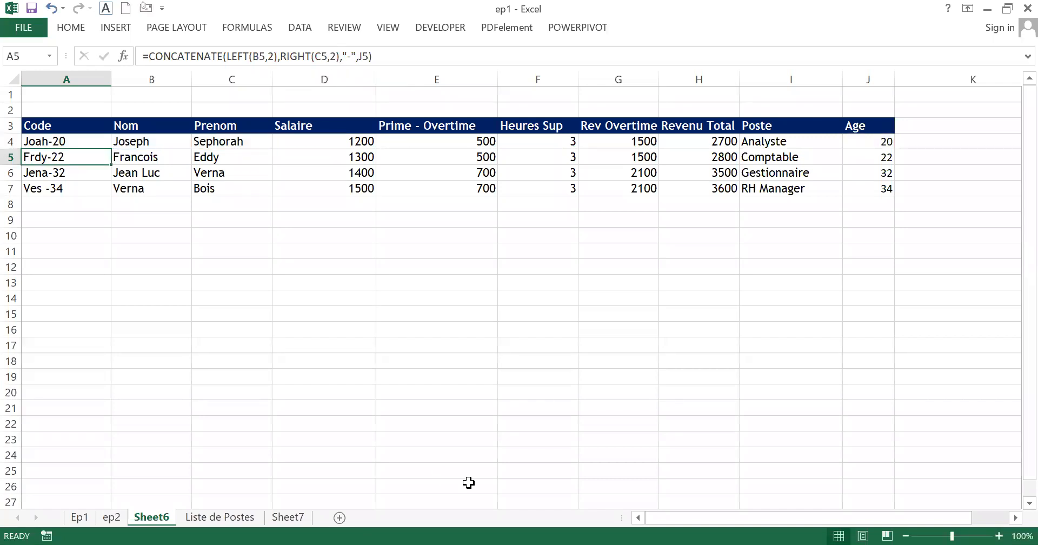
left_click(450, 392)
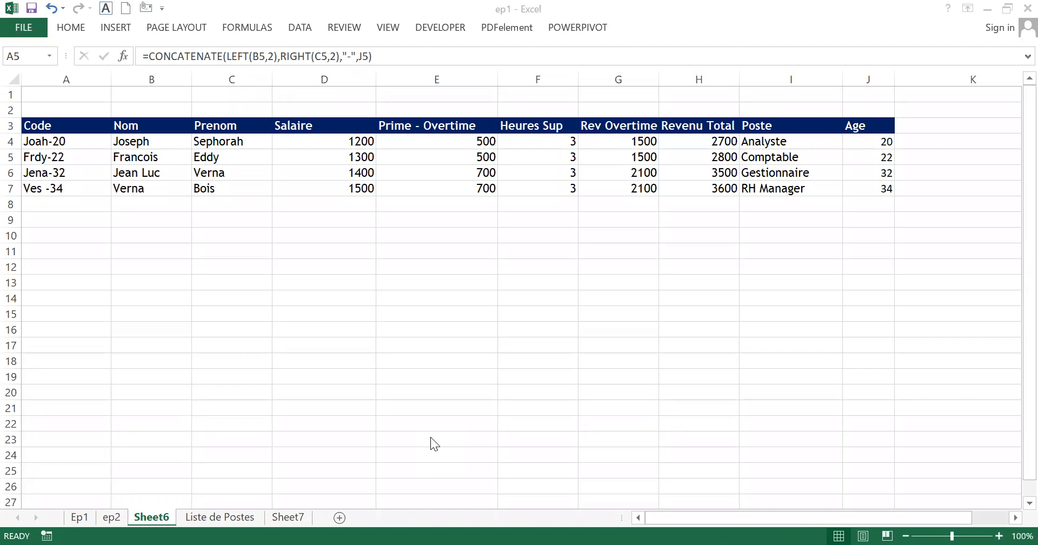
Inspect the CONCATENATE formula in A7, focusing on the character count its RIGHT function takes from C7
left_click(296, 249)
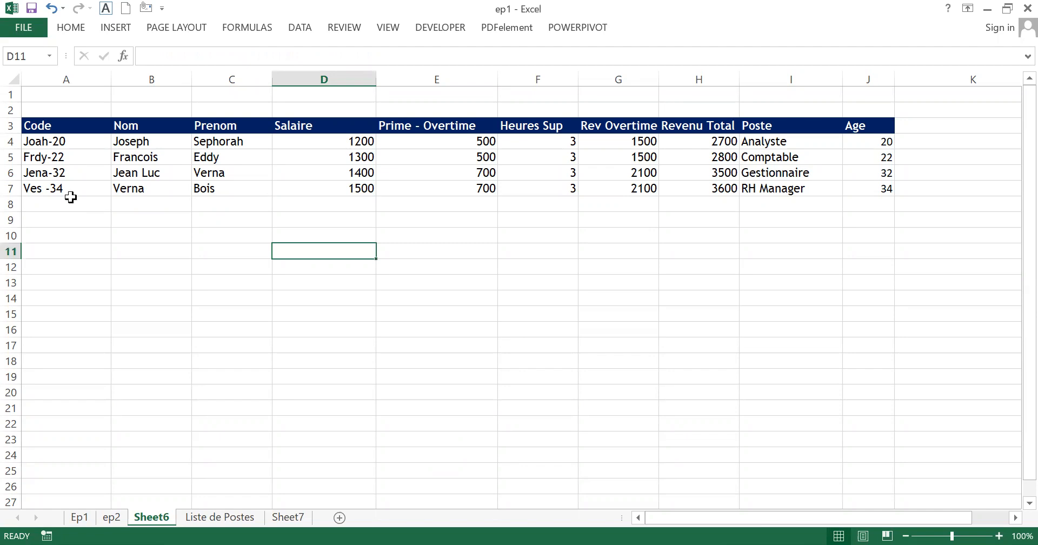
left_click(59, 187)
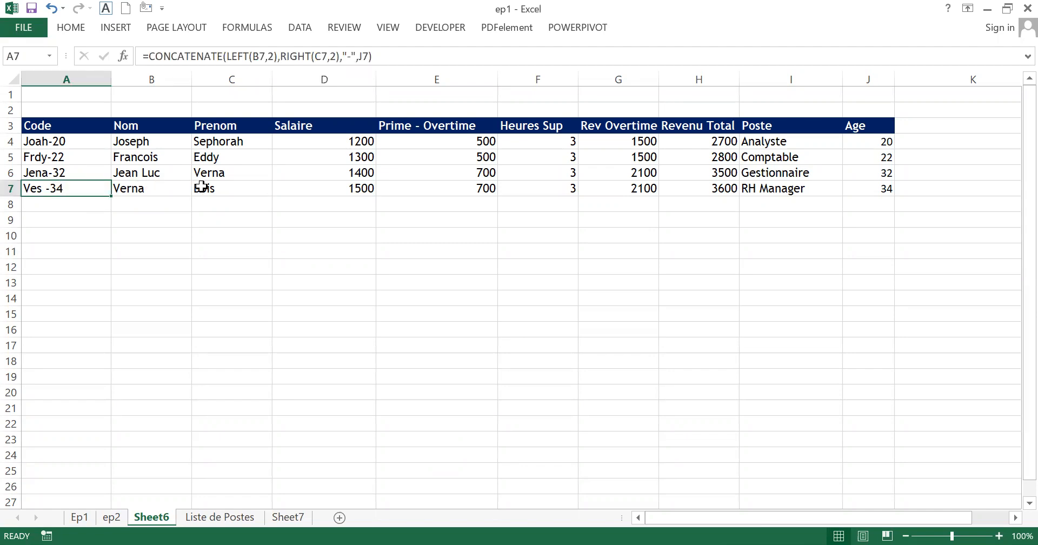
double_click(203, 189)
left_click(201, 233)
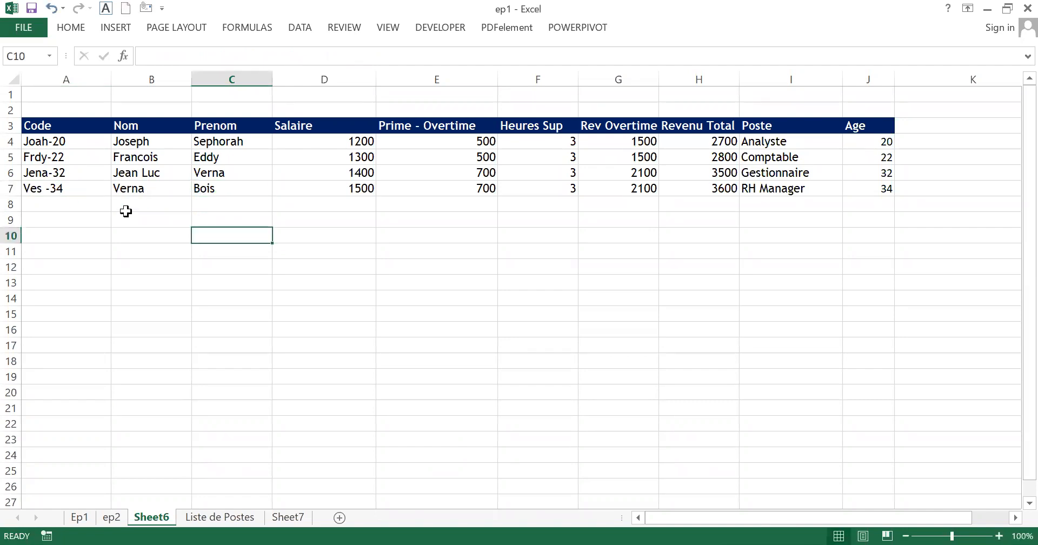
double_click(59, 190)
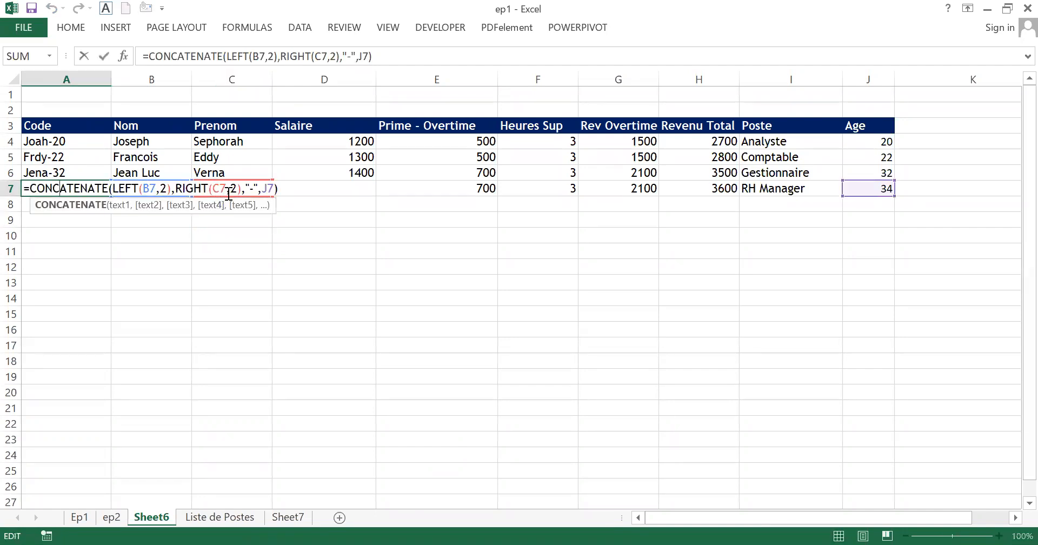
left_click(233, 189)
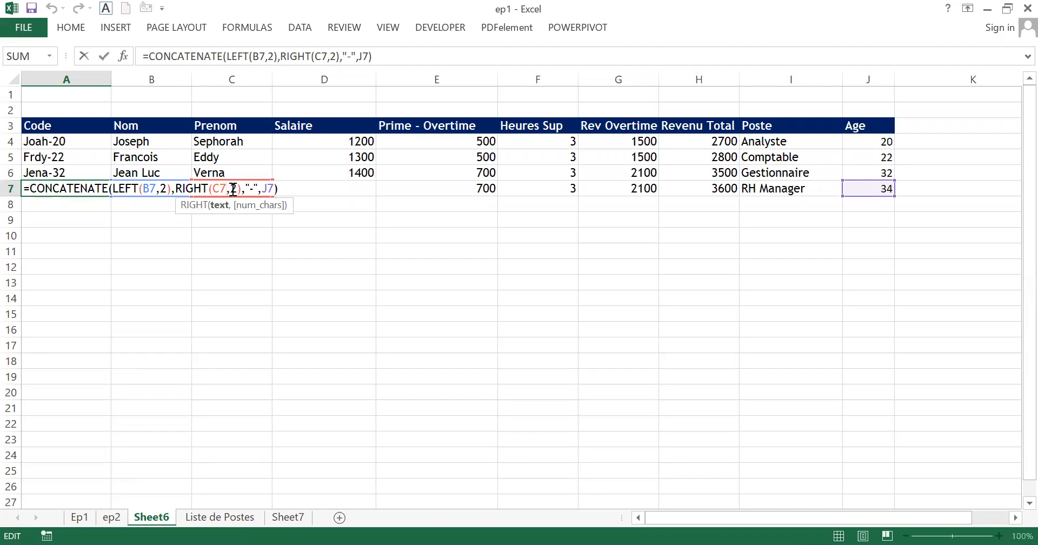
left_click(232, 189)
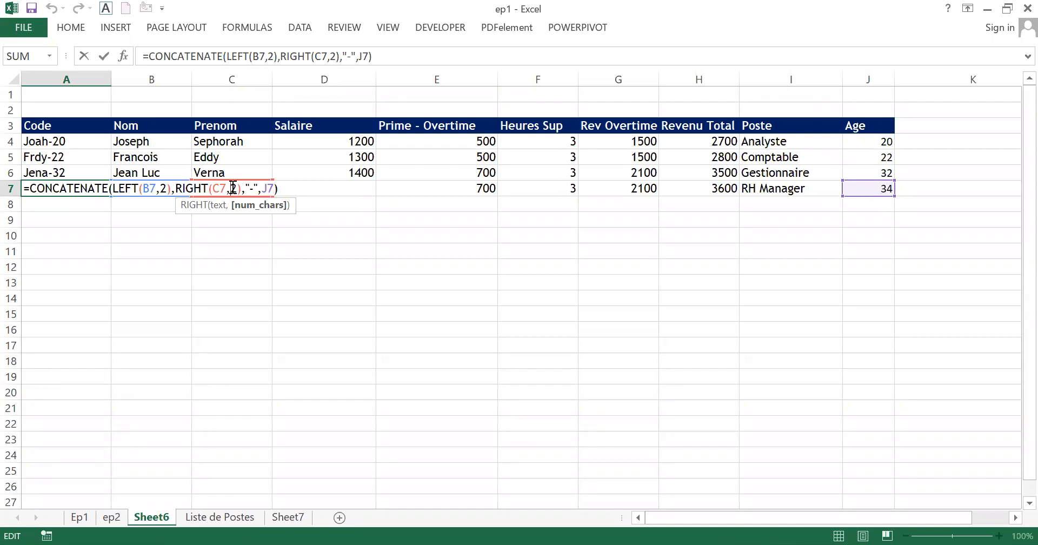
key("Return")
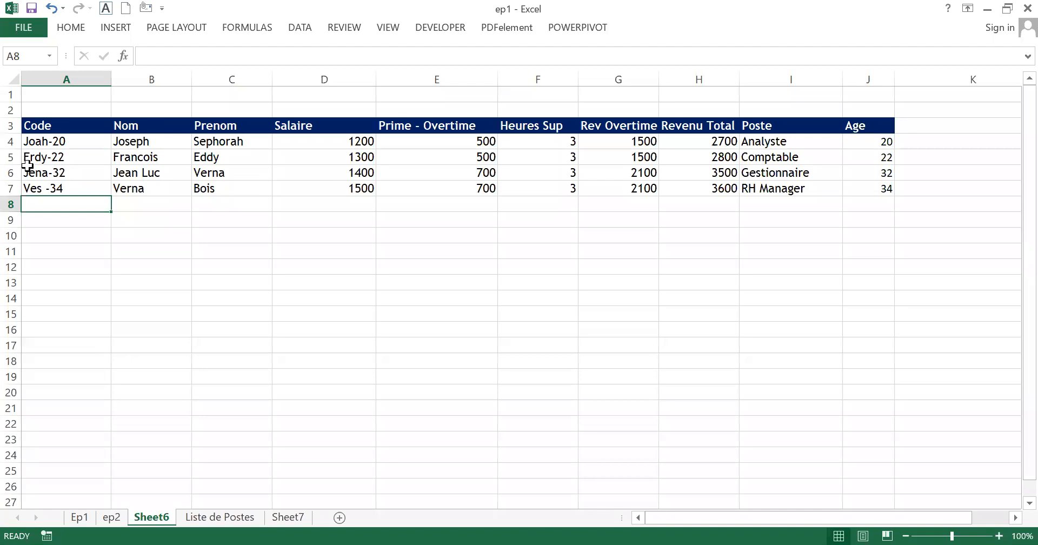
Review the LEFT, RIGHT and "-" separator arguments of the CONCATENATE formula in A7
double_click(45, 189)
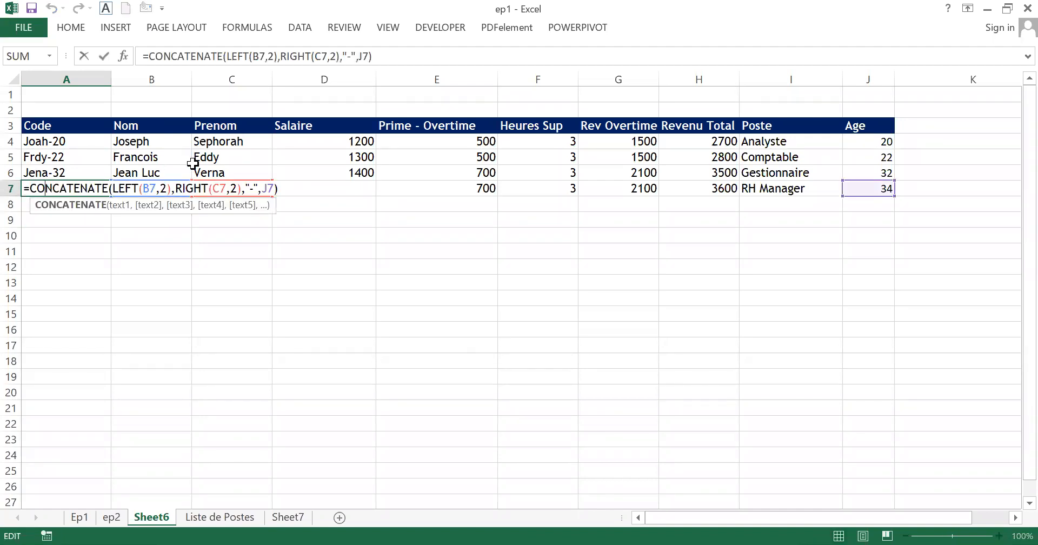
left_click(163, 187)
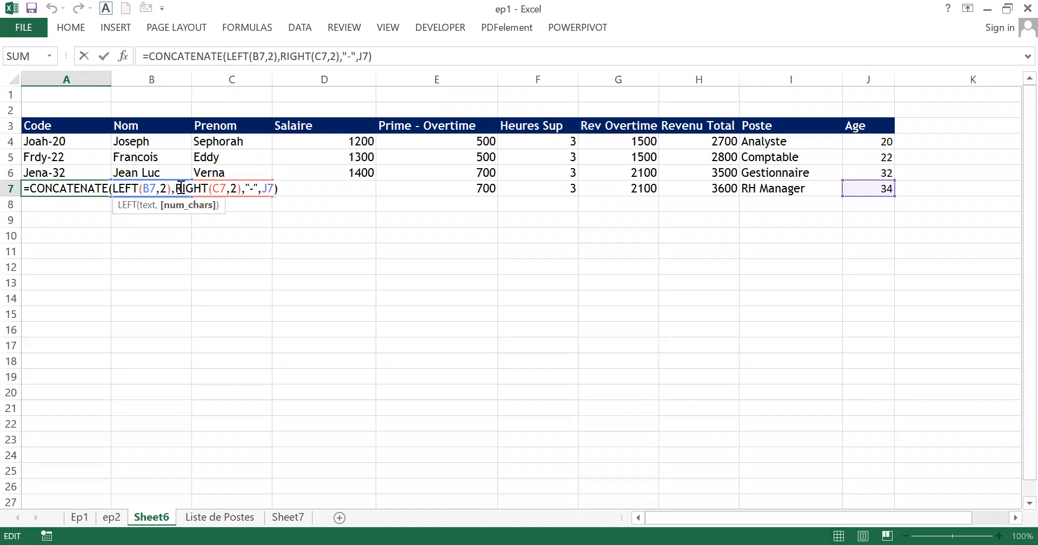
left_click(219, 189)
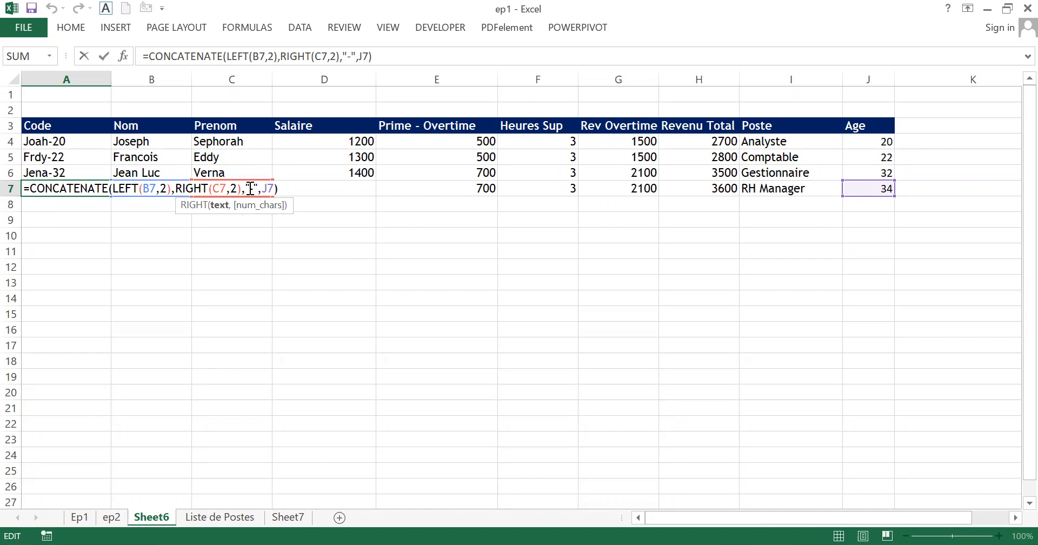
left_click(251, 188)
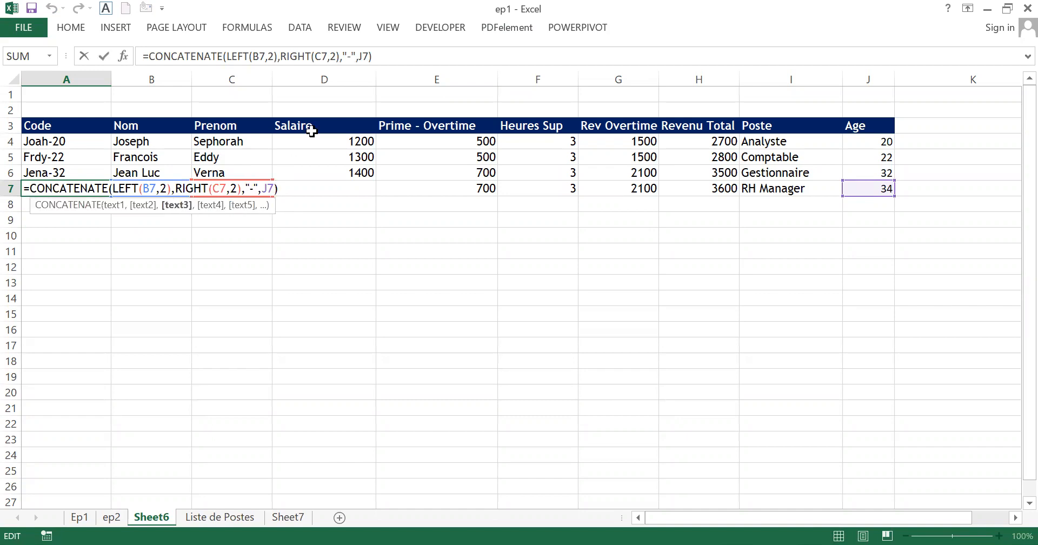
left_click_drag(414, 56, 229, 56)
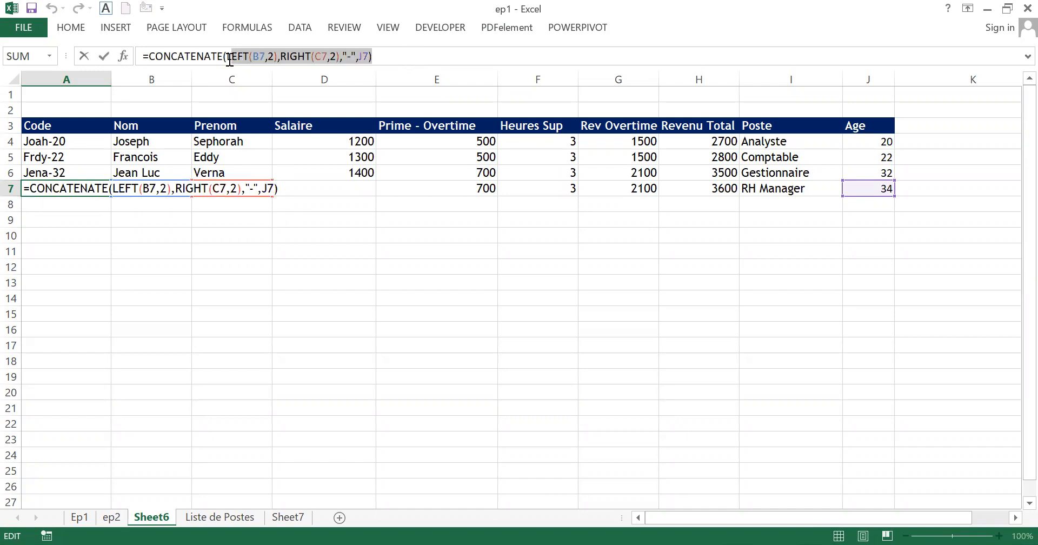
key("BackSpace")
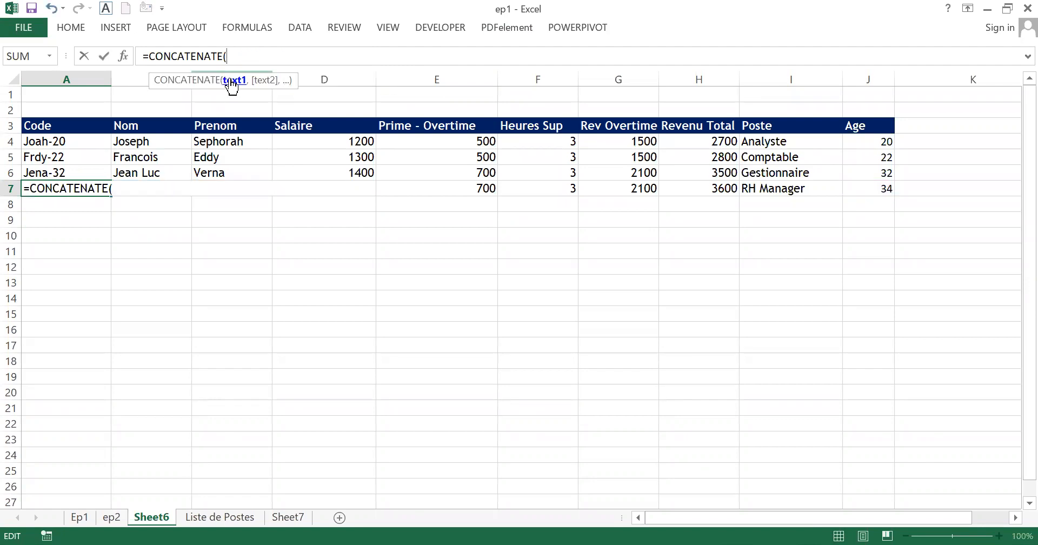
type("left")
double_click(252, 89)
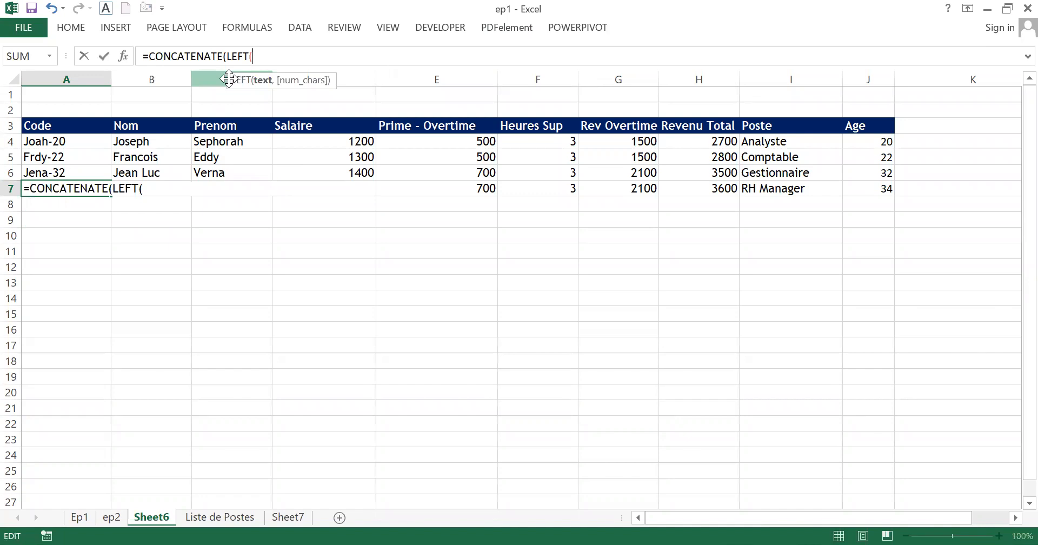
key("Return")
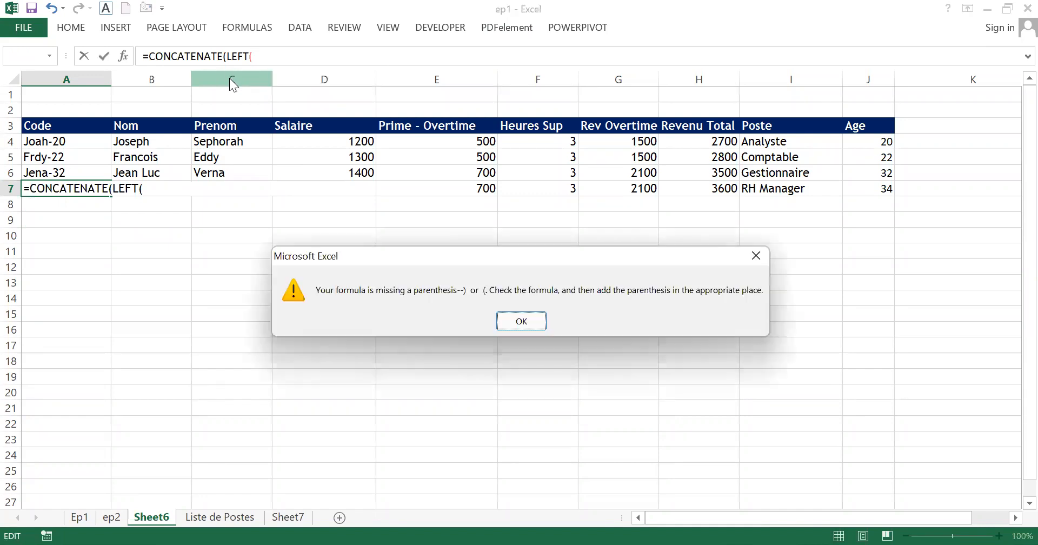
key("Return")
left_click(258, 58)
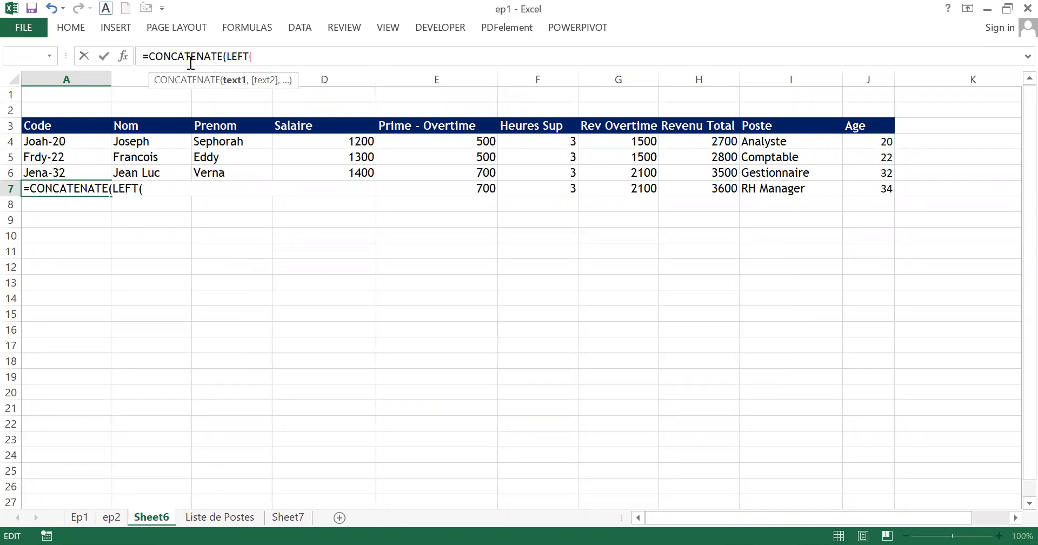
Clear the formula from A7 and widen the Code column to about twice the width of the Nom column
triple_click(152, 63)
key("BackSpace")
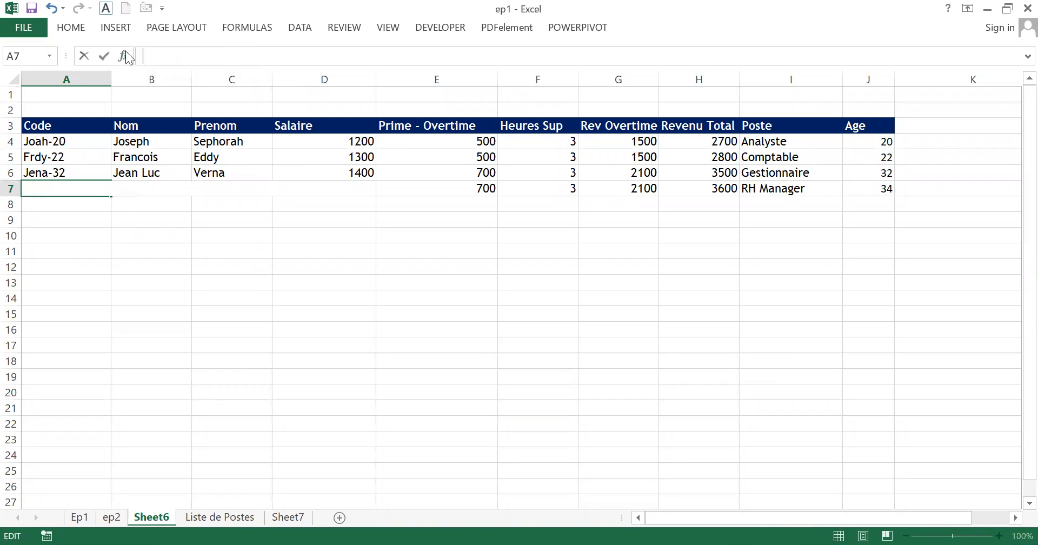
left_click(145, 260)
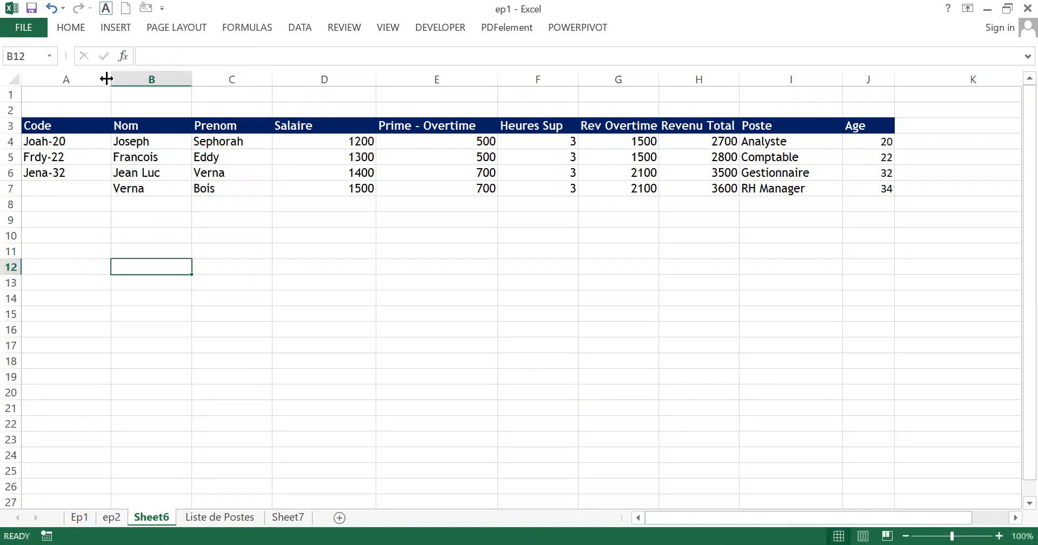
left_click_drag(106, 79, 190, 80)
left_click(56, 189)
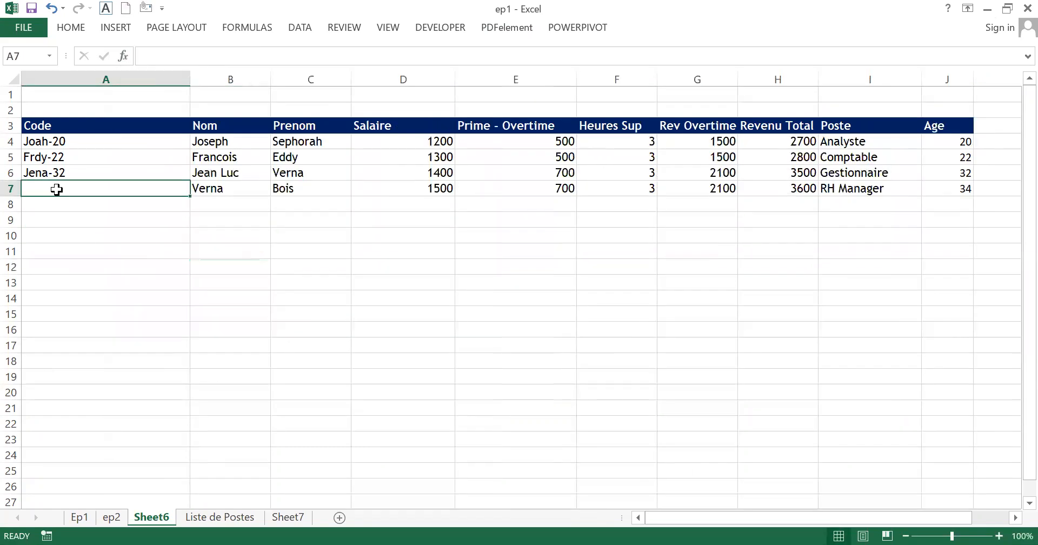
type("=")
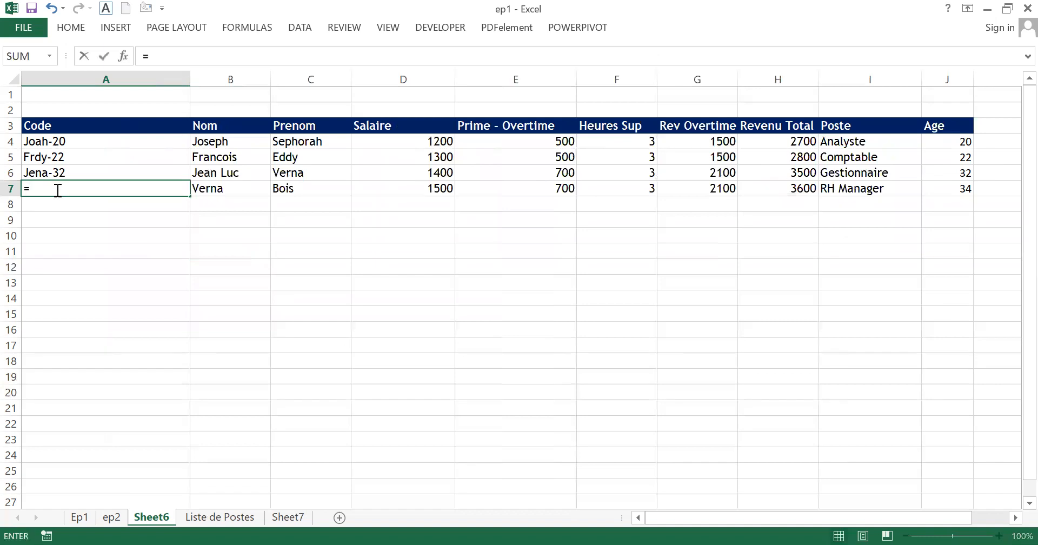
type("CONCATENATE(")
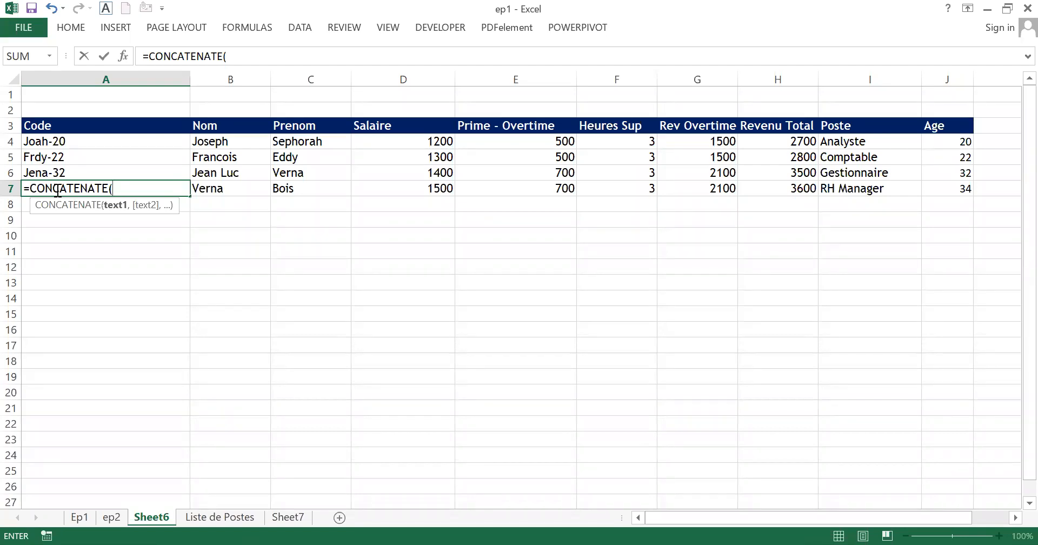
key("BackSpace")
key("BackSpace")
key("BackSpace")
key("BackSpace")
key("BackSpace")
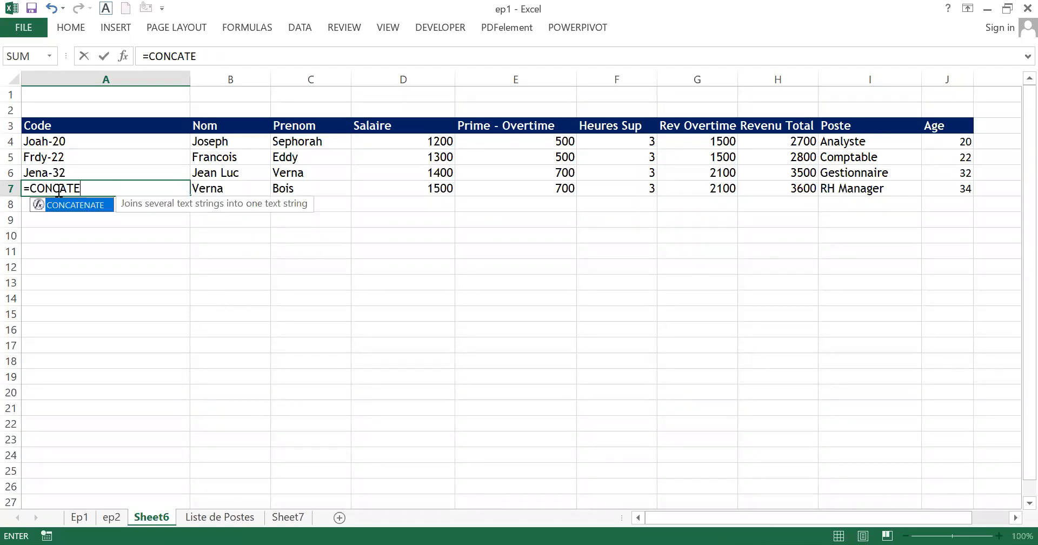
key("Escape")
Widen the Code column further to nearly four times the width of the Nom column, keeping A7 selected
left_click_drag(127, 311, 133, 300)
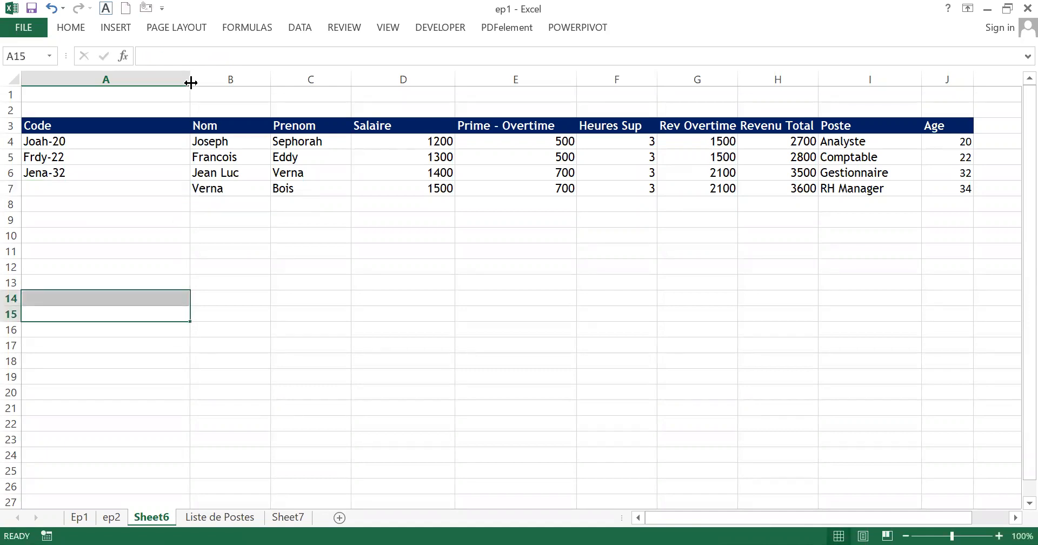
double_click(191, 83)
left_click(91, 188)
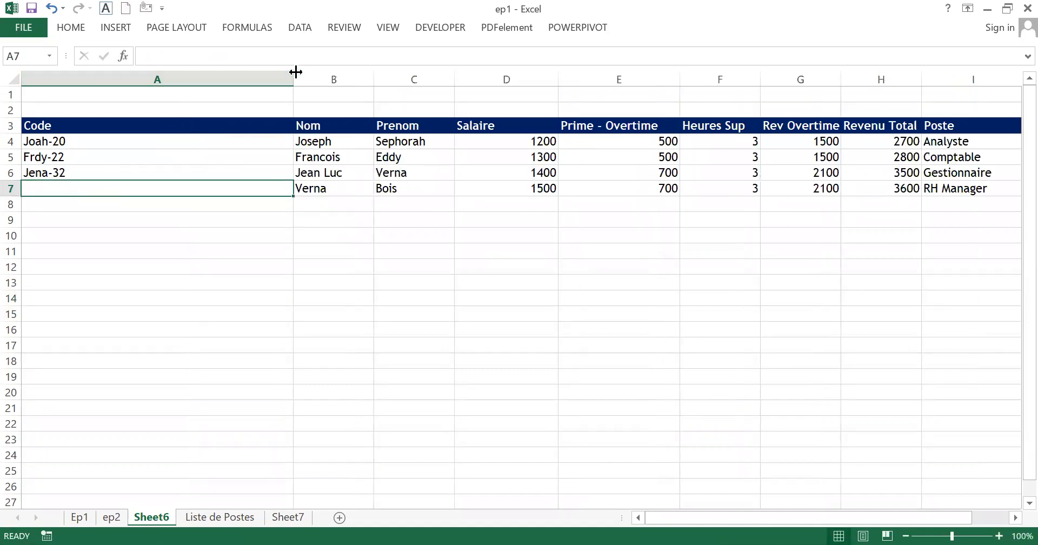
left_click_drag(294, 77, 321, 78)
Start a CONCATENATE formula in A7 with LEFT(B7,2) as its first argument
type("=")
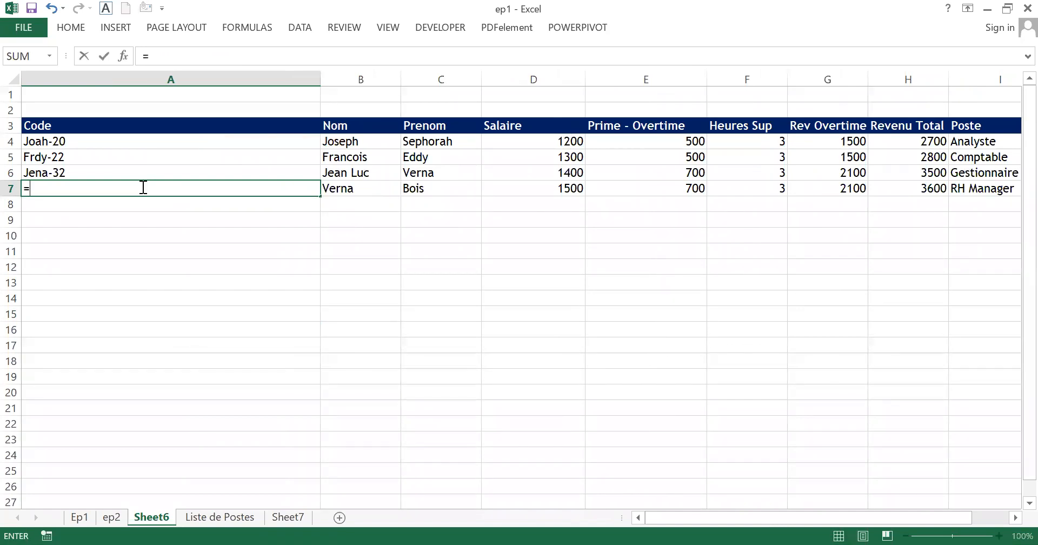
type("concatenate")
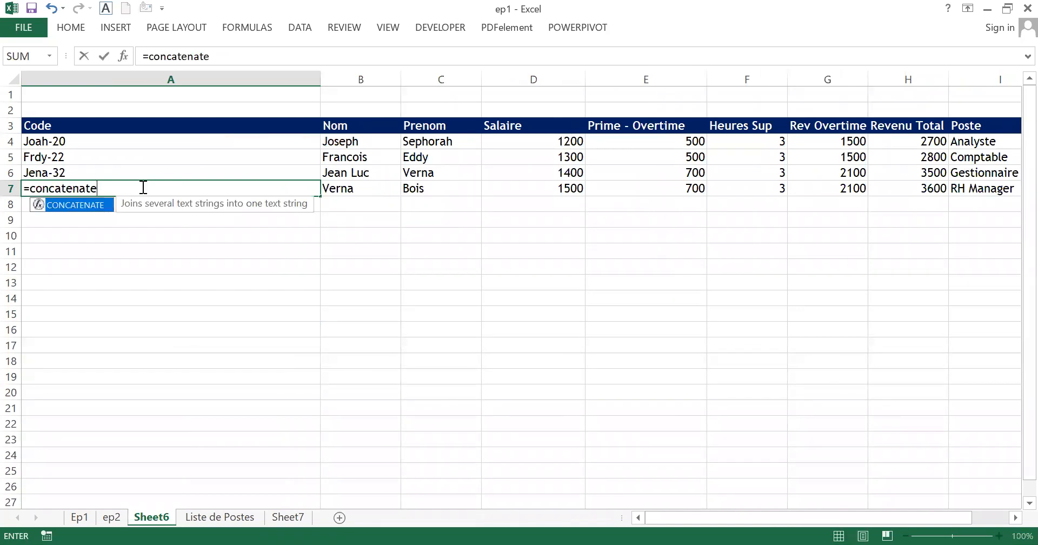
key("Tab")
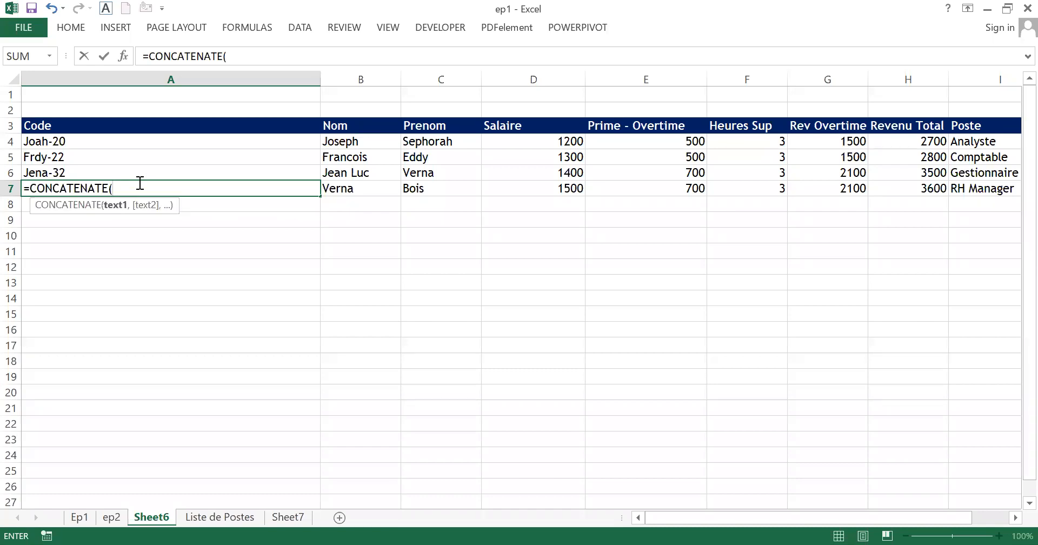
type("left")
key("Tab")
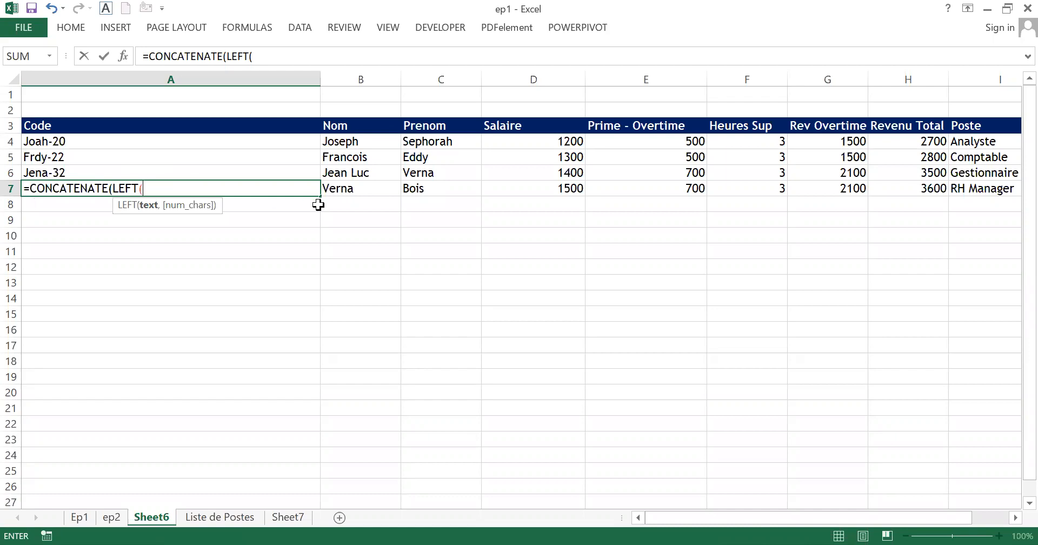
left_click(339, 186)
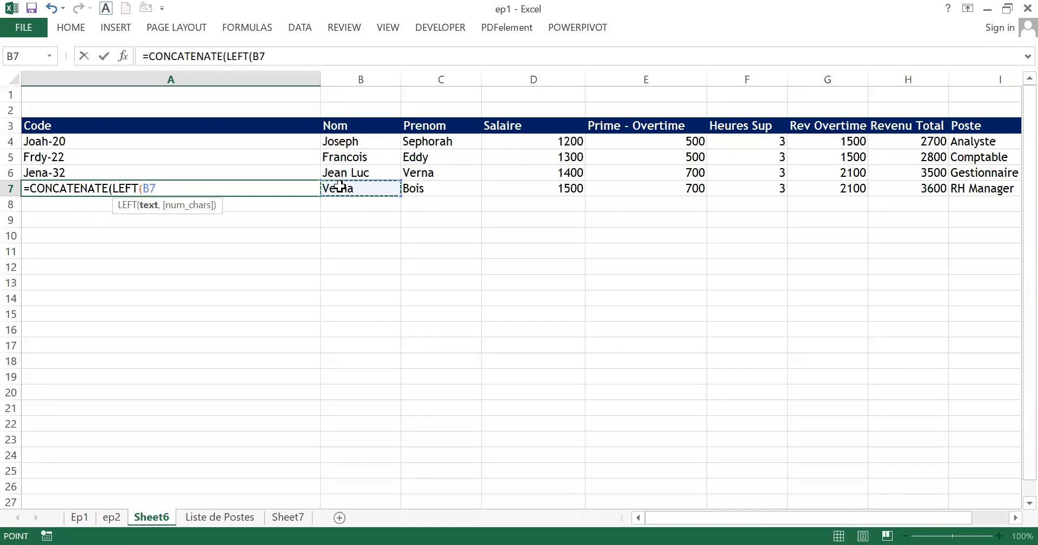
type(",2)")
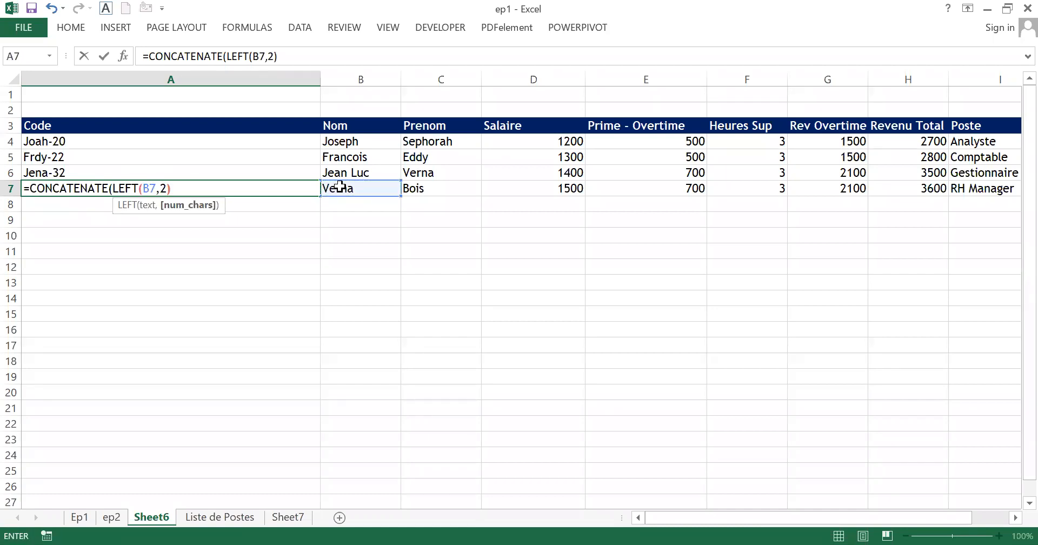
Complete the A7 CONCATENATE formula with RIGHT(C7,2), a "-" separator and J7 as the remaining arguments
type(",")
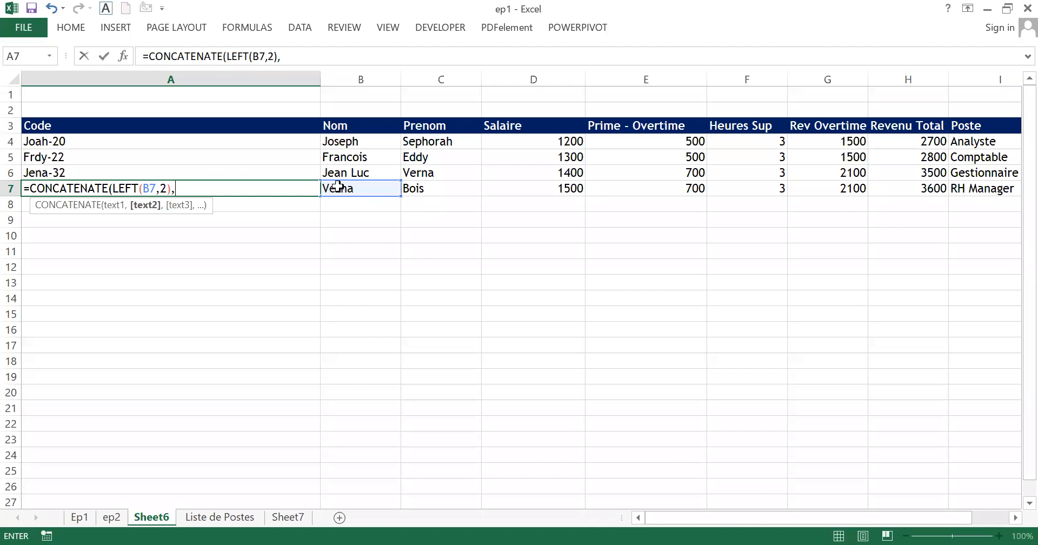
type("right")
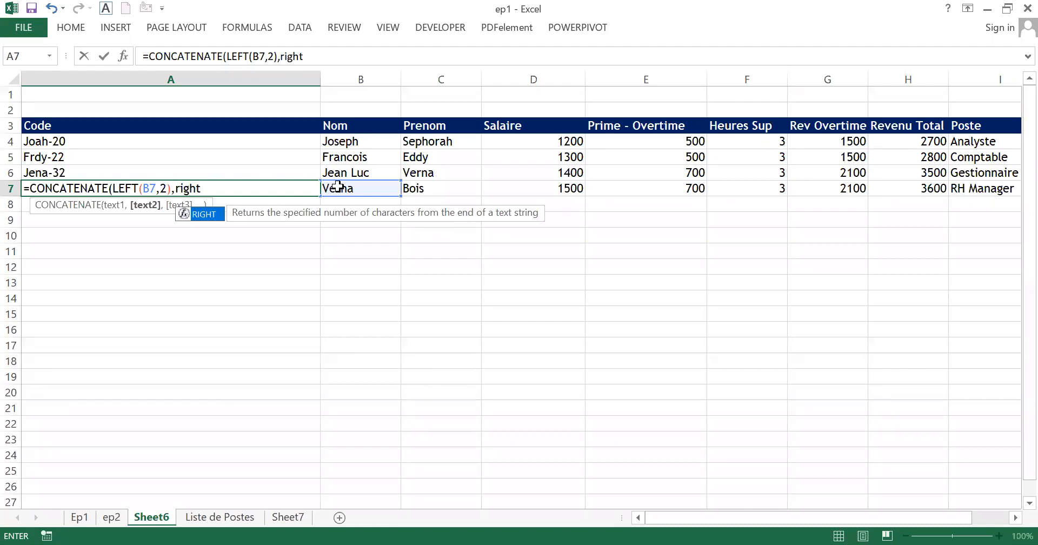
type("(")
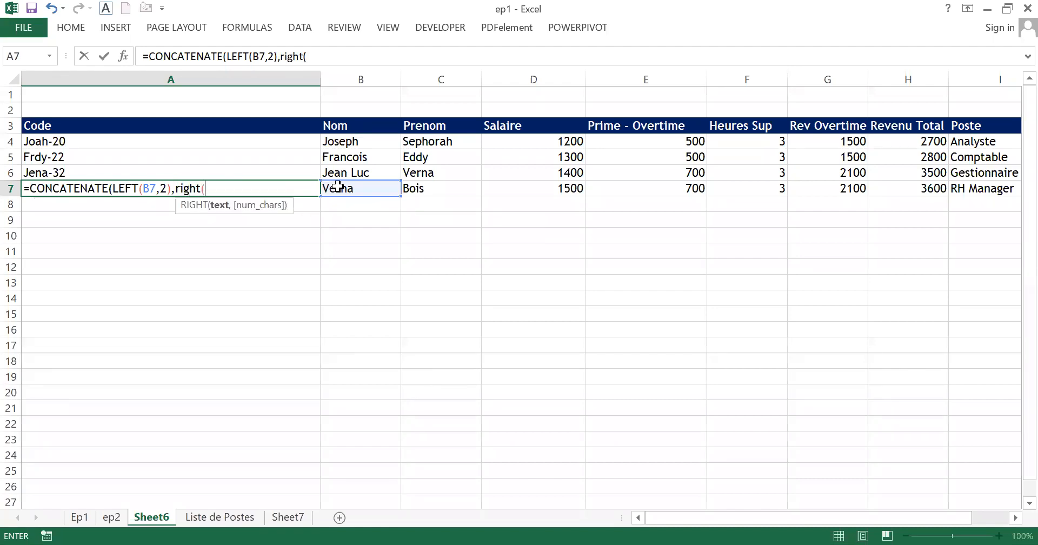
left_click(432, 188)
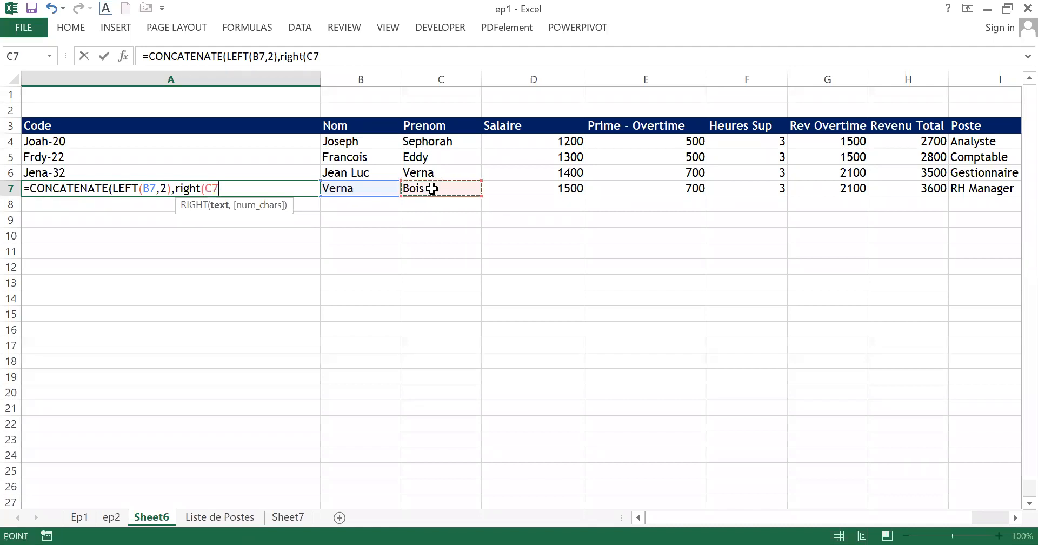
type(",2)")
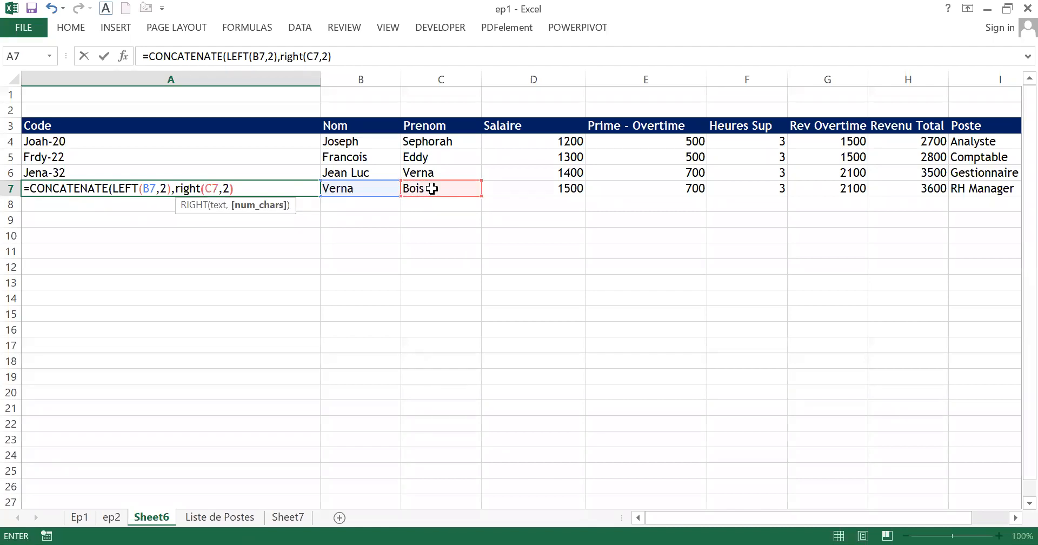
type(",\"-\"")
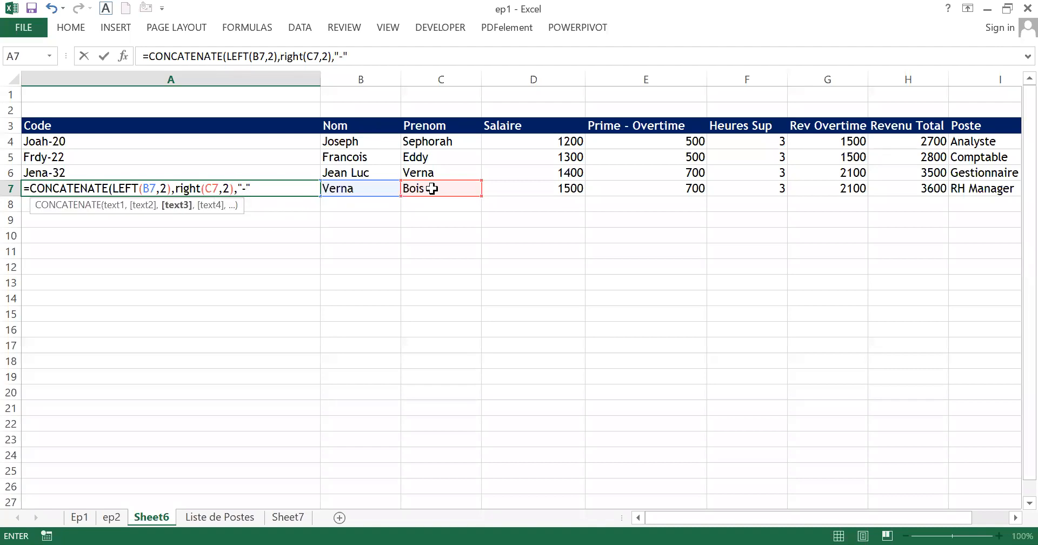
type(",")
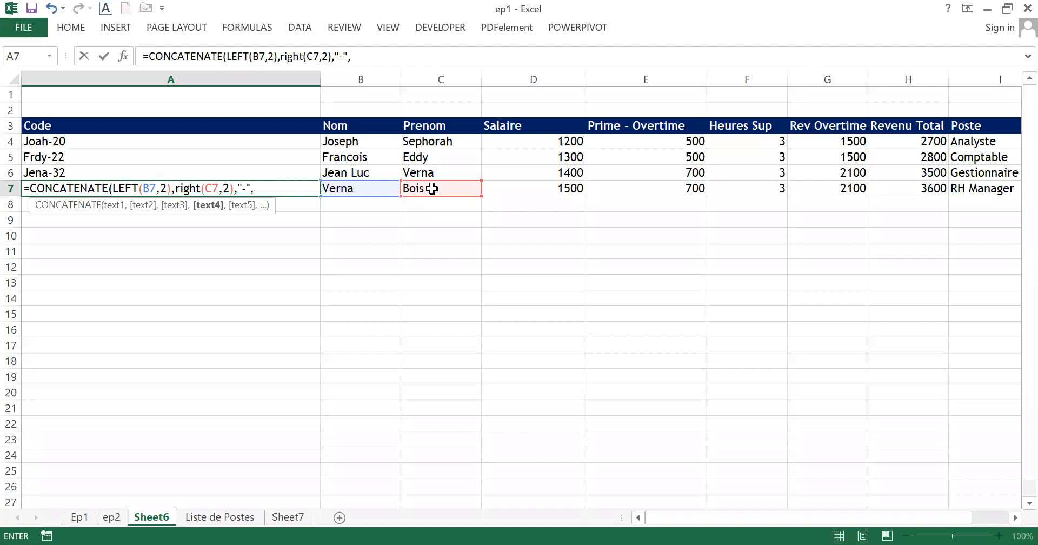
type("J7)")
key("Return")
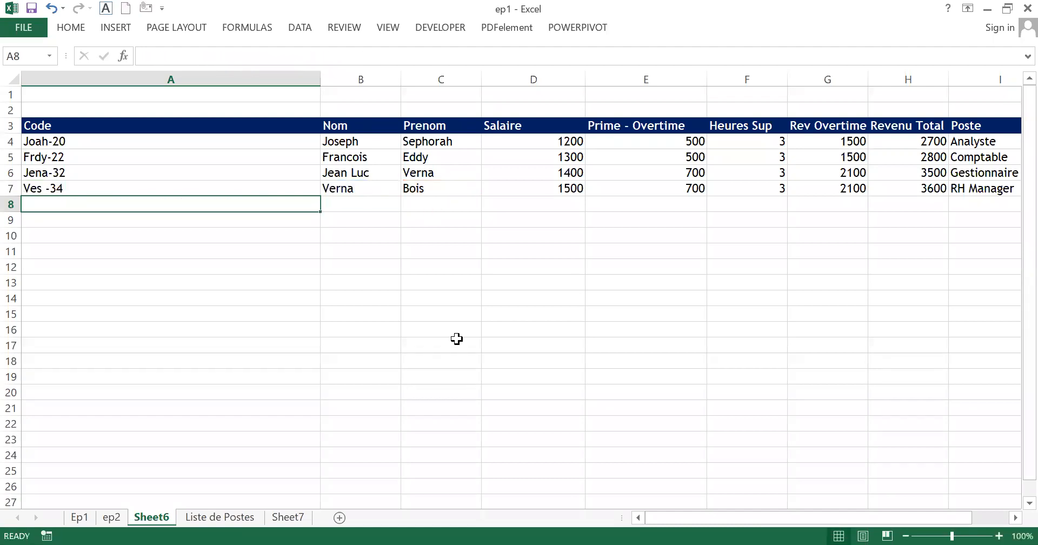
Test the RIGHT function on the Prenom value by entering =RIGHT(C7,2) in A8
key("alt+Tab")
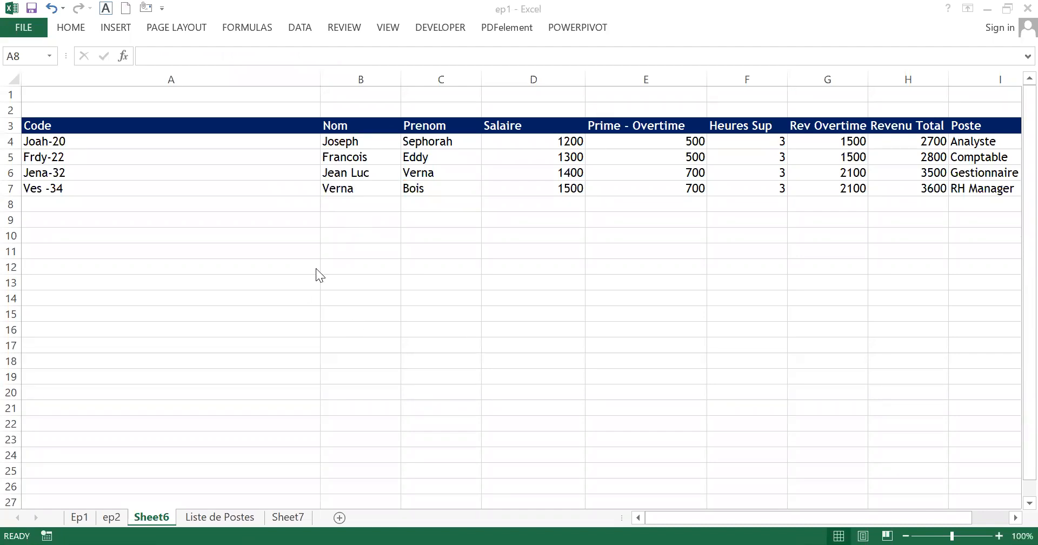
left_click(141, 188)
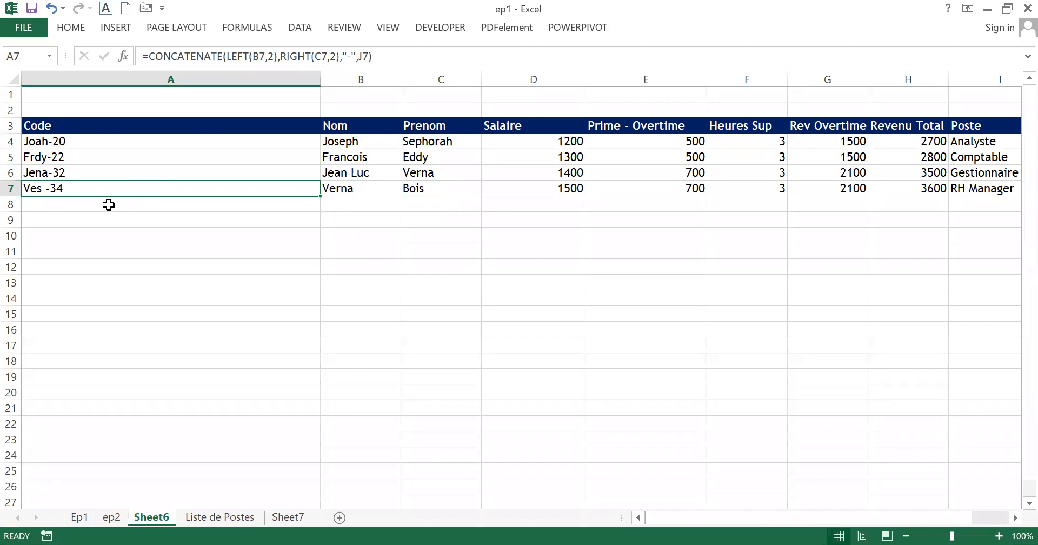
left_click(108, 204)
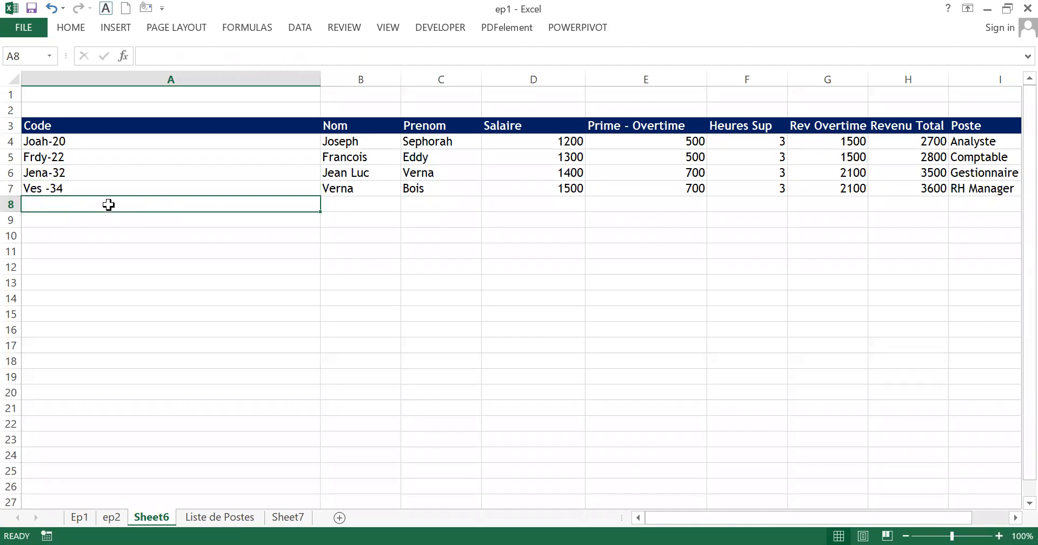
left_click(419, 190)
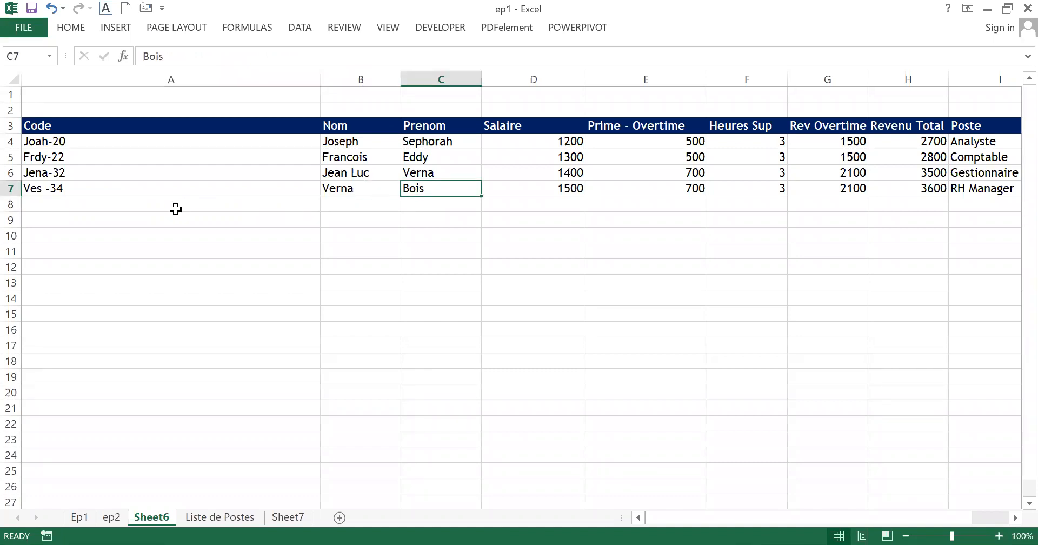
left_click(150, 205)
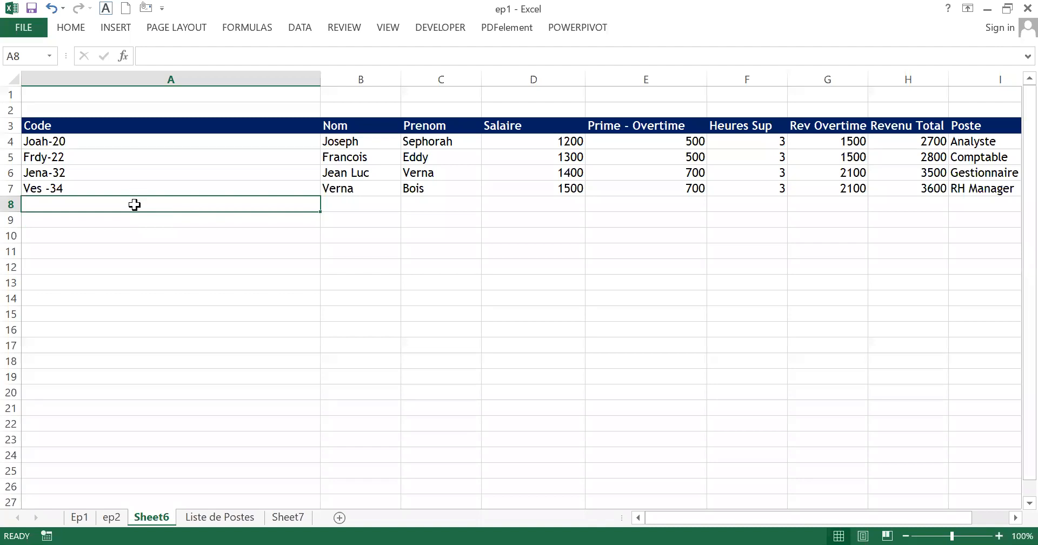
type("right")
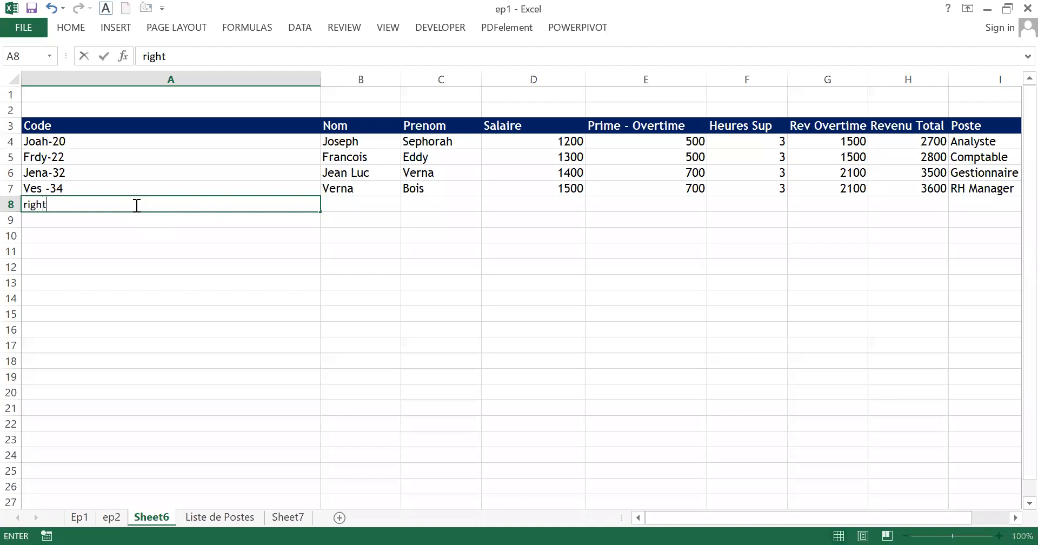
key("BackSpace")
key("BackSpace")
key("BackSpace")
key("BackSpace")
key("BackSpace")
type("=right")
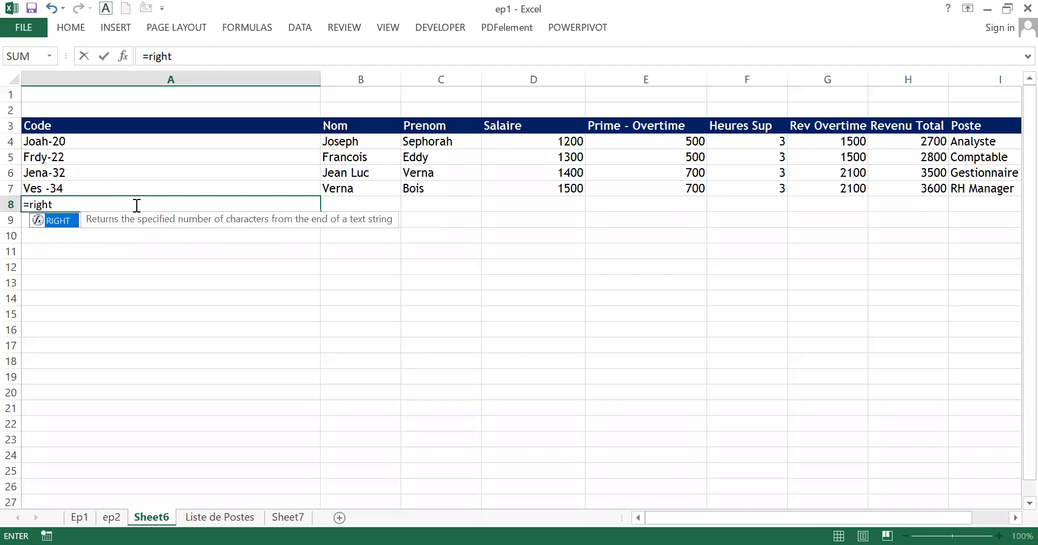
key("Tab")
left_click(441, 185)
type(",2")
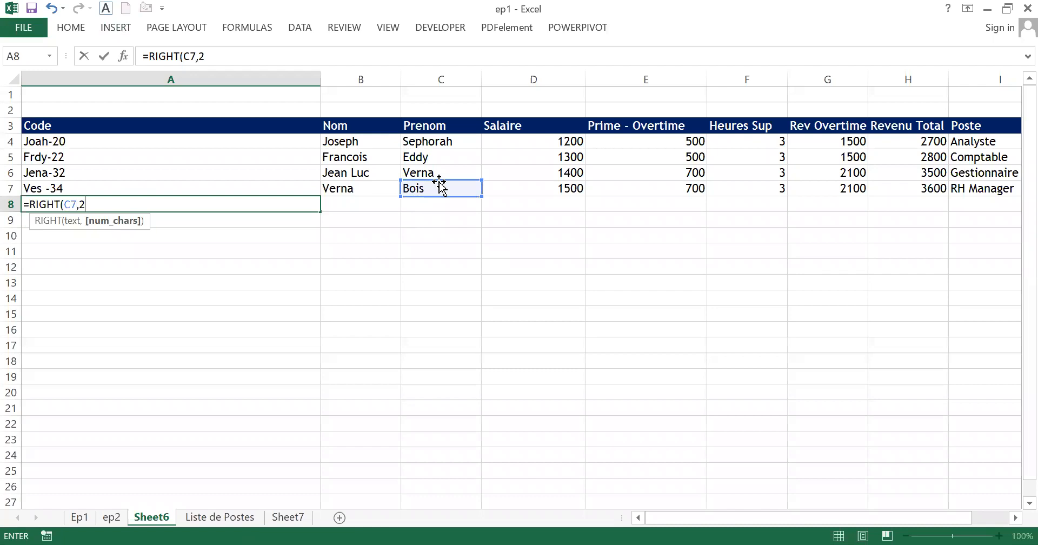
type(")")
key("Return")
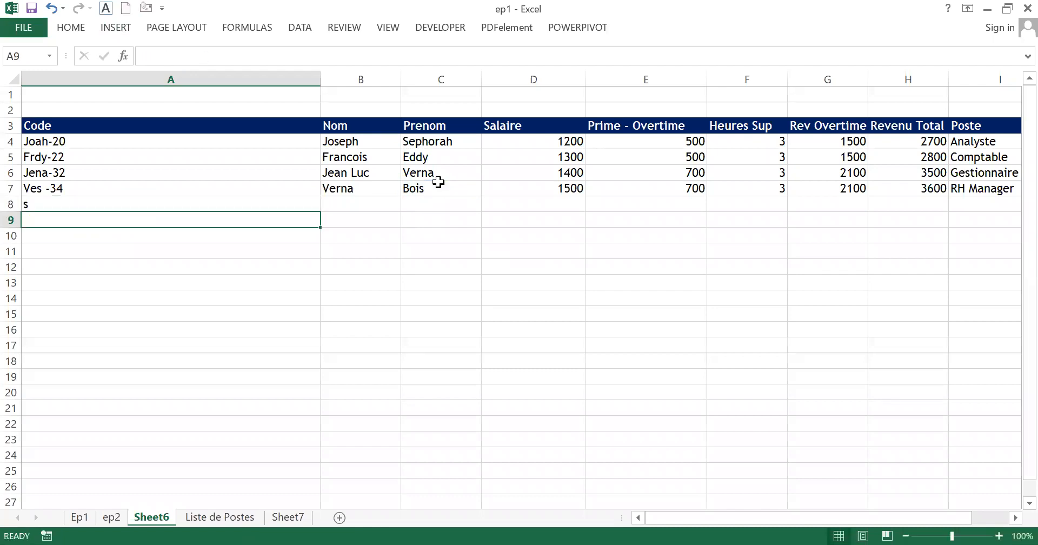
Replace RIGHT with LEFT in the A8 test formula to make it =LEFT(C7,2)
double_click(109, 203)
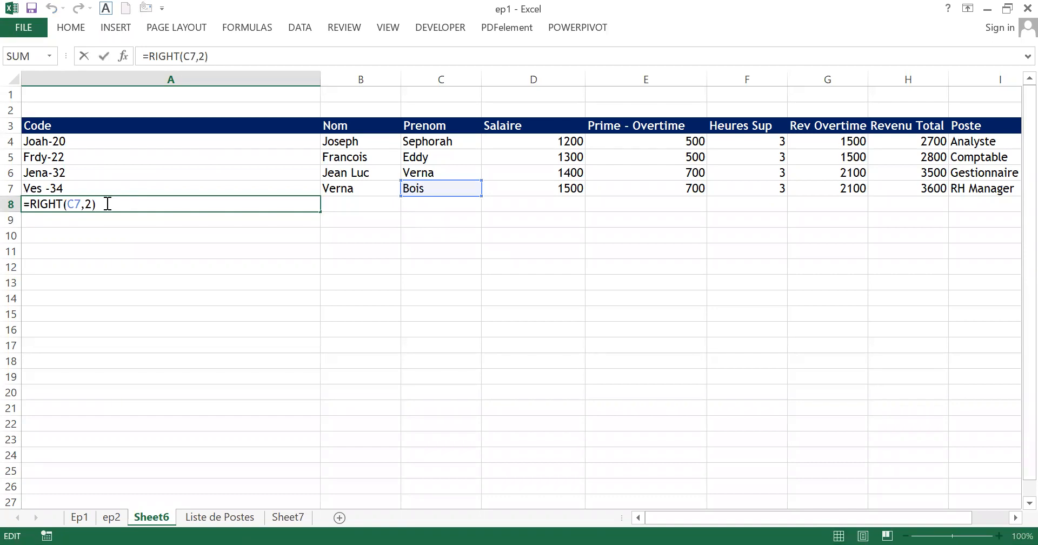
left_click(86, 204)
double_click(34, 206)
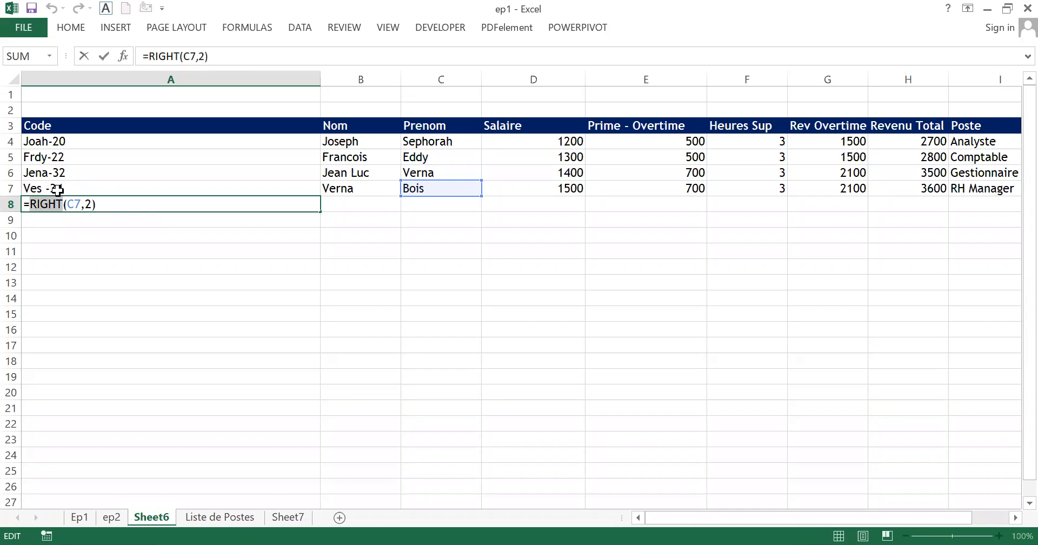
type("LEFT")
key("Return")
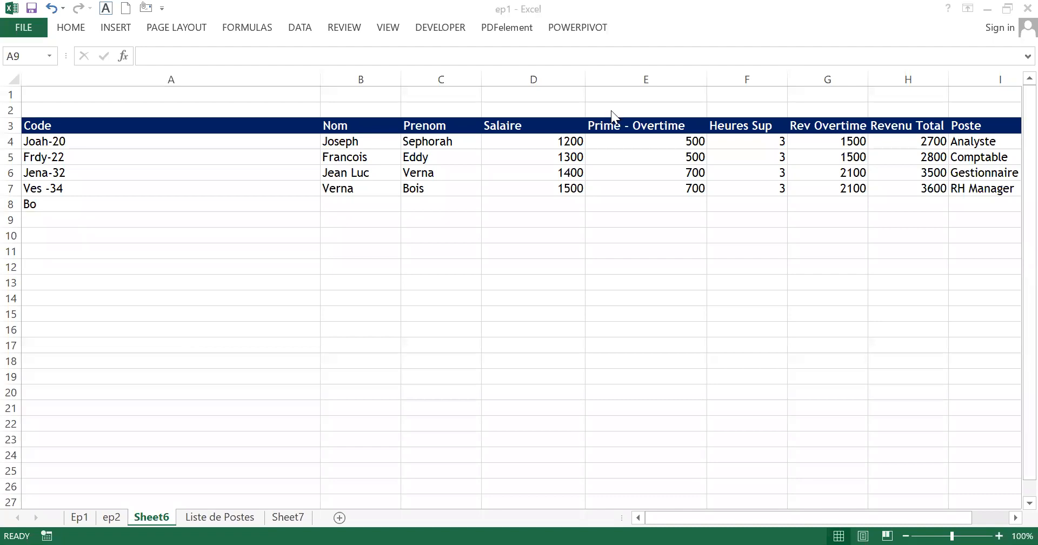
Append the letter "e" to the Prenom value in C7
left_click(437, 187)
double_click(437, 188)
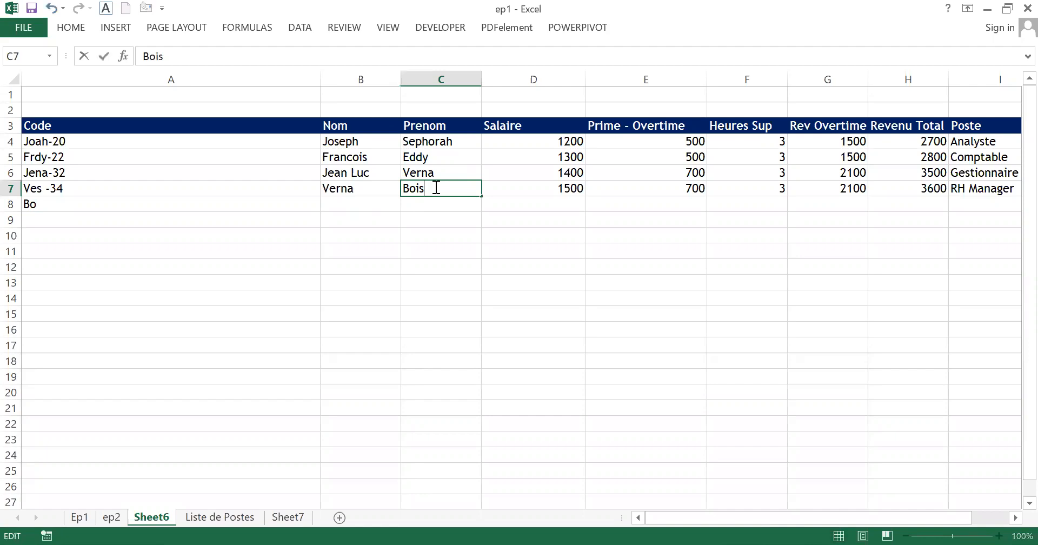
type("e")
left_click(373, 324)
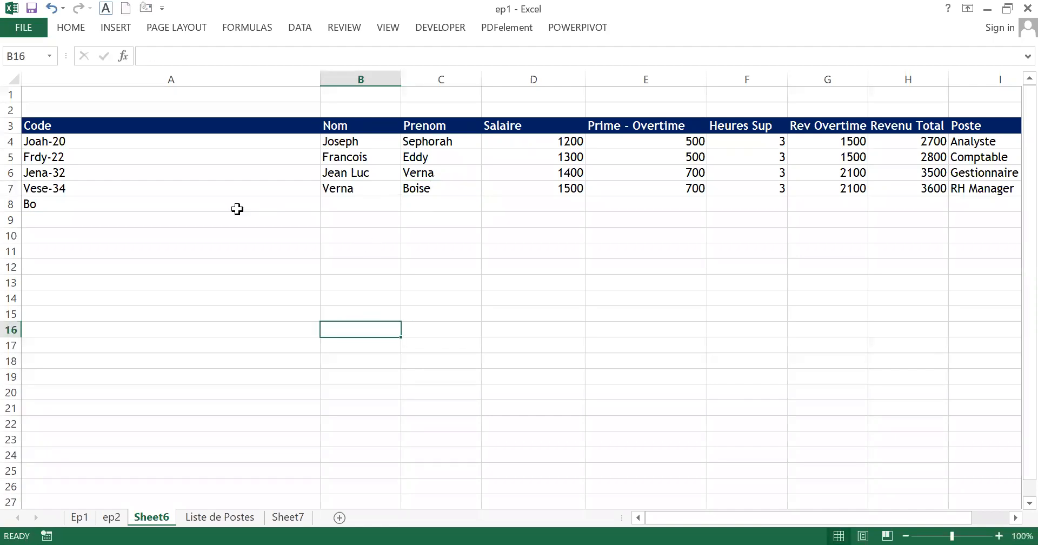
Clear the test formula from A8 and select the code in A7
left_click(130, 205)
key("BackSpace")
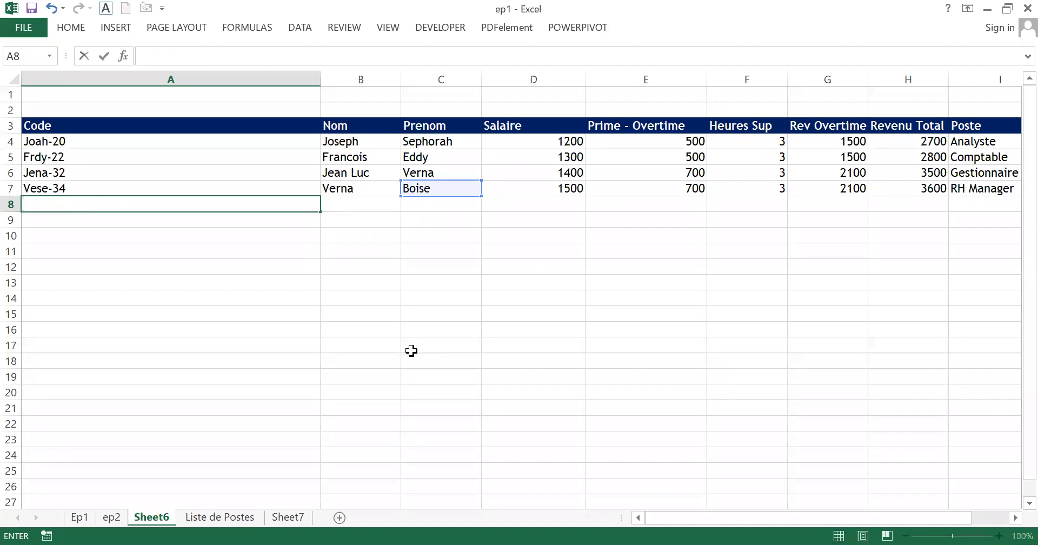
key("alt+Tab")
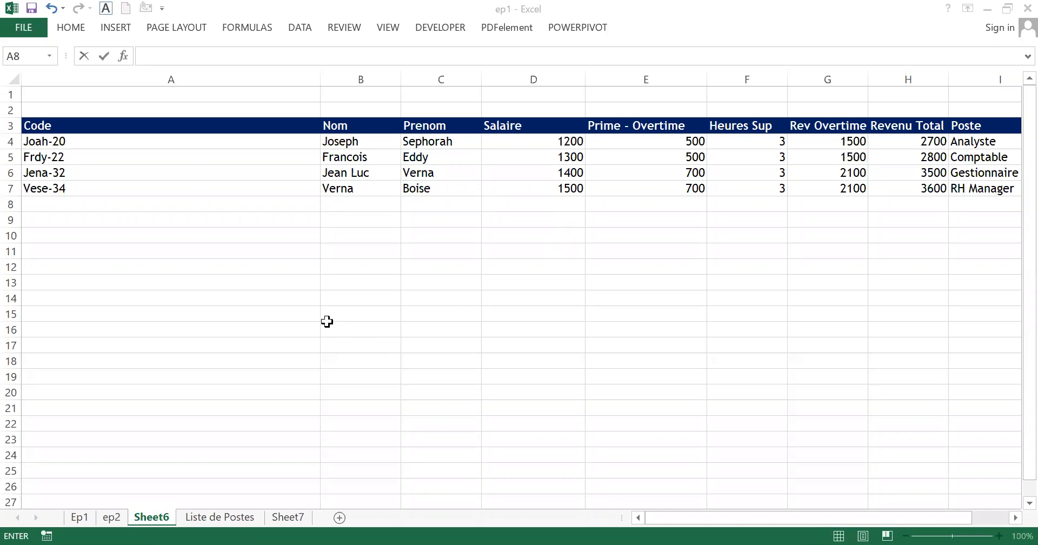
key("alt+Tab")
left_click(154, 187)
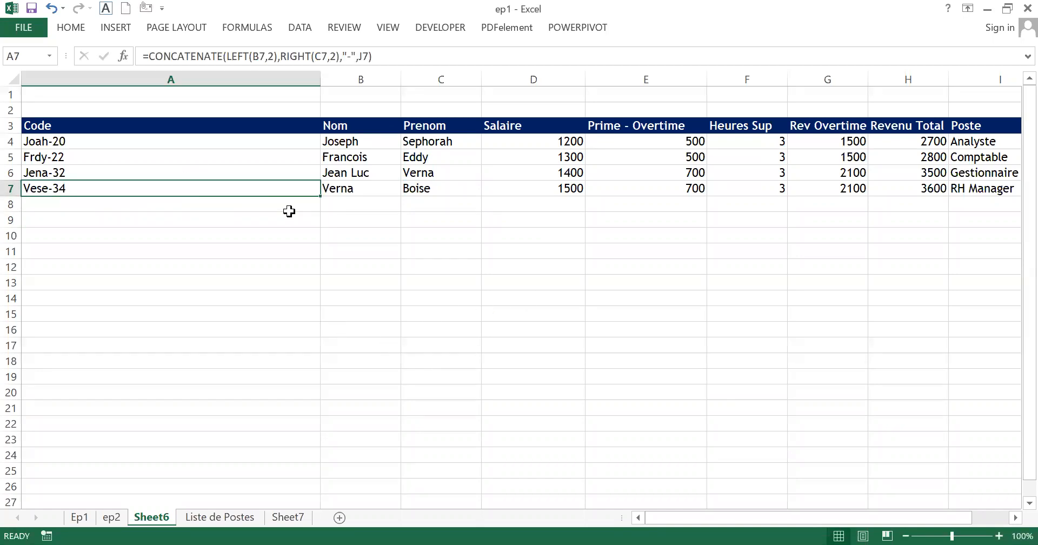
Compare the code in A7 with the Nom and Prenom values in B7 and C7 that it draws on
left_click(434, 188)
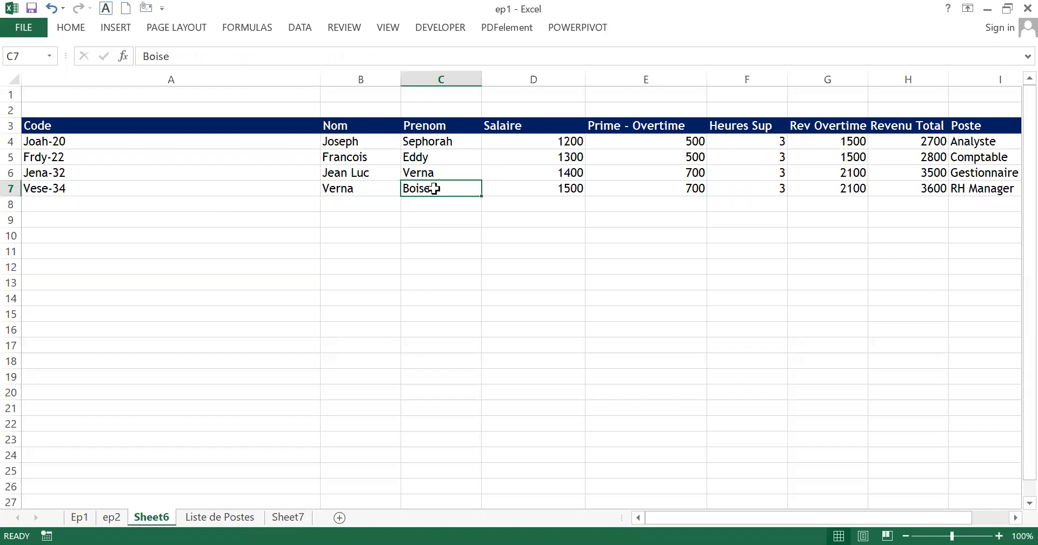
double_click(433, 188)
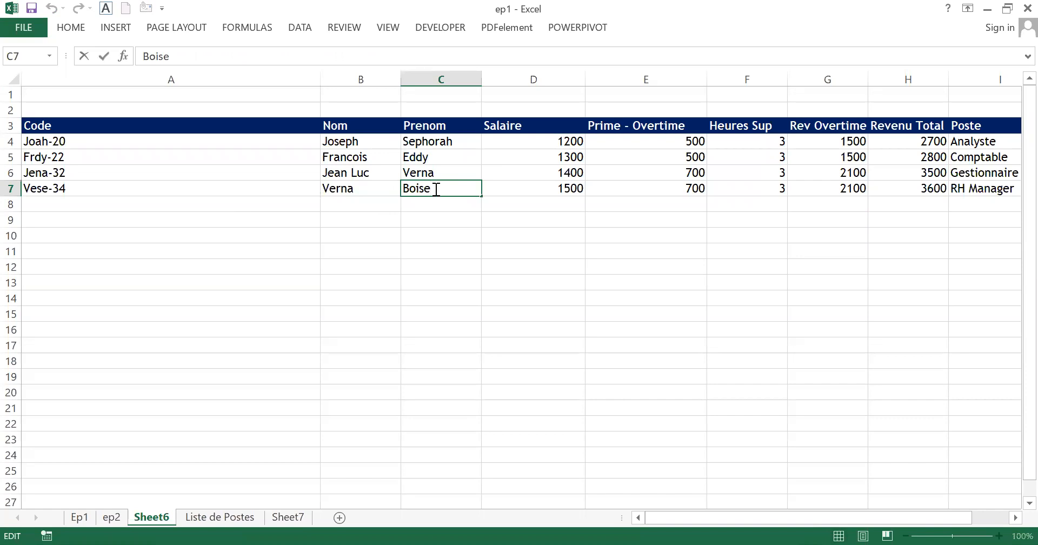
left_click(411, 217)
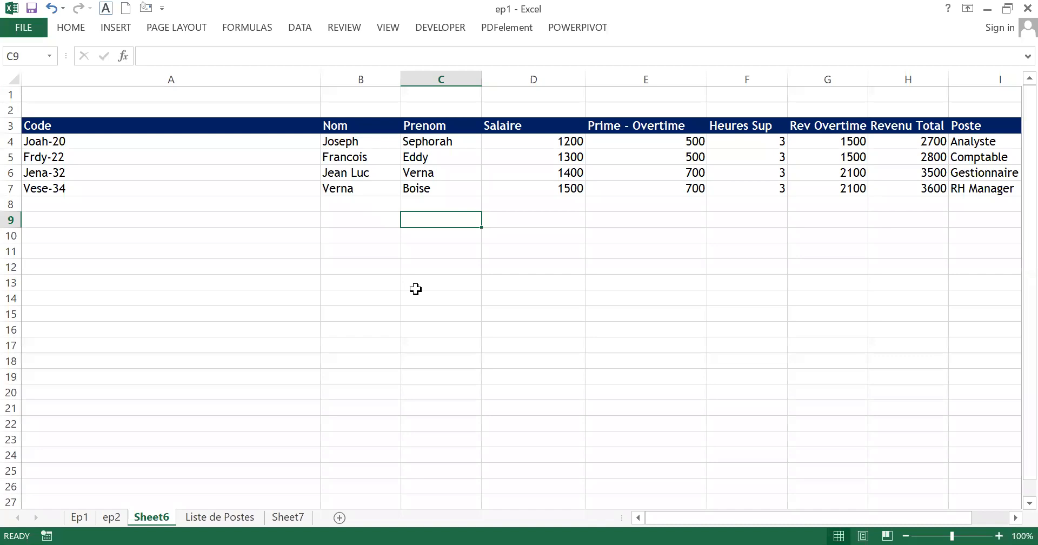
key("alt+Tab")
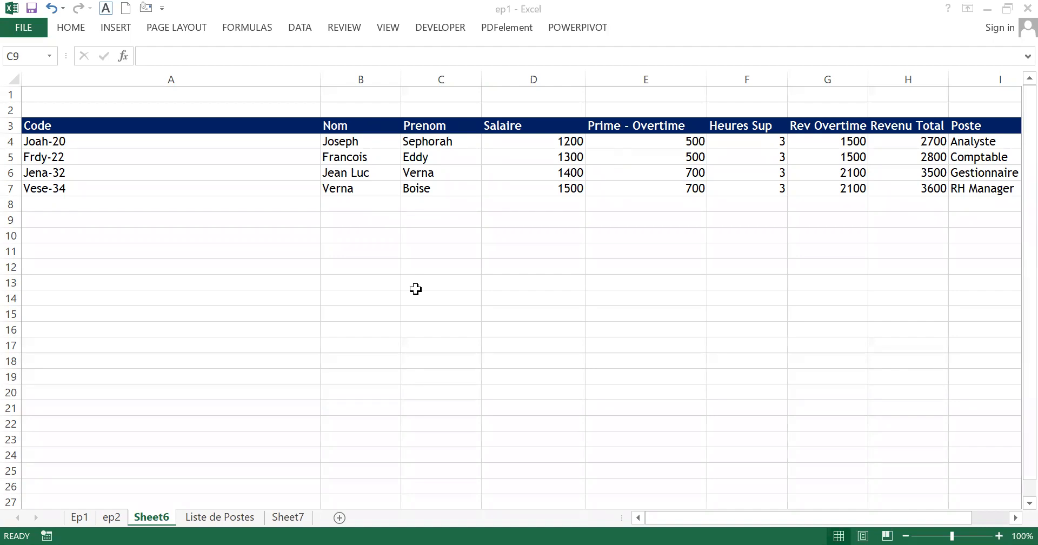
left_click(183, 265)
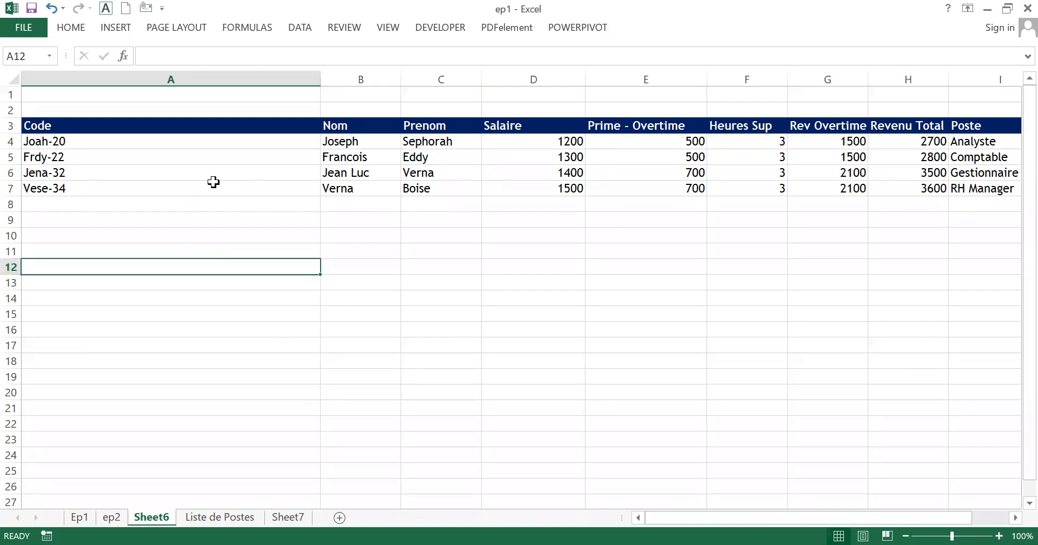
left_click(215, 187)
left_click(438, 187)
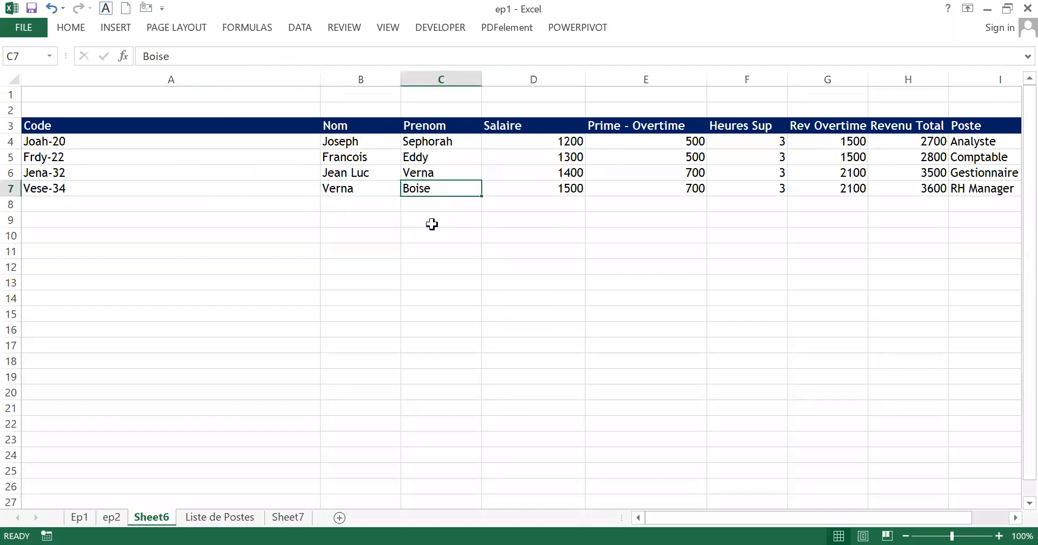
left_click(358, 270)
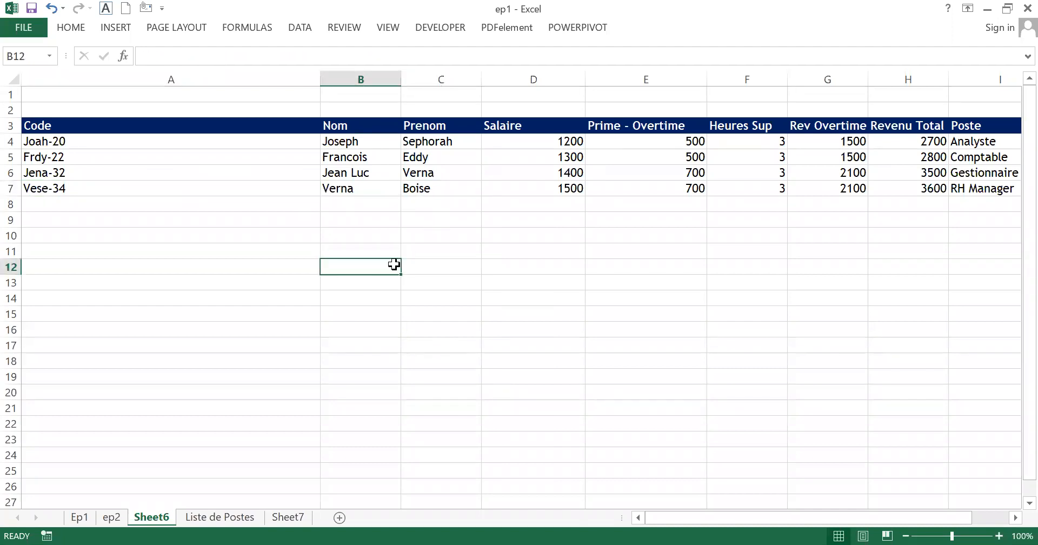
left_click(445, 193)
left_click(353, 190)
left_click(424, 196)
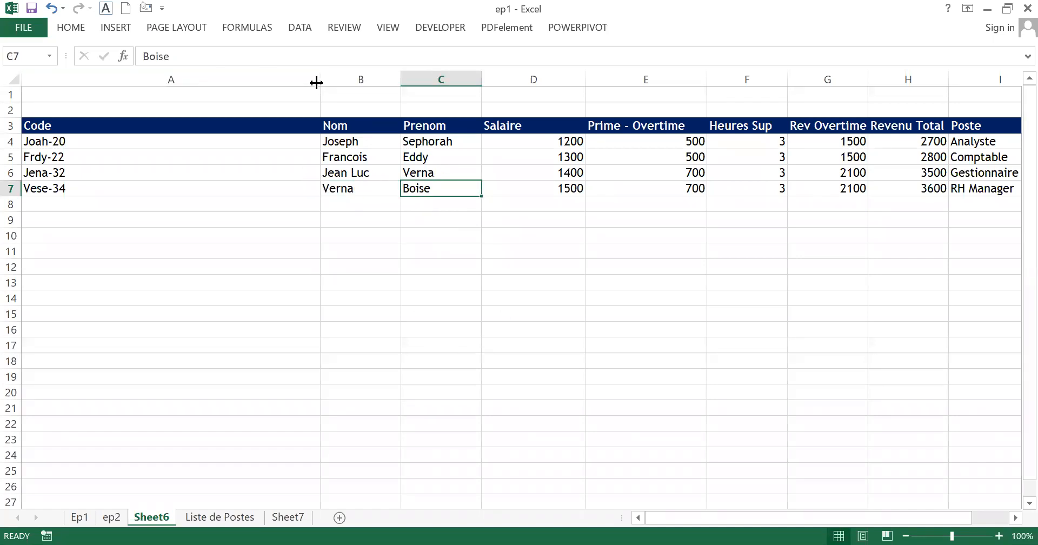
Narrow the Code column to about one and a third times the width of the Nom column
left_click_drag(207, 106, 143, 105)
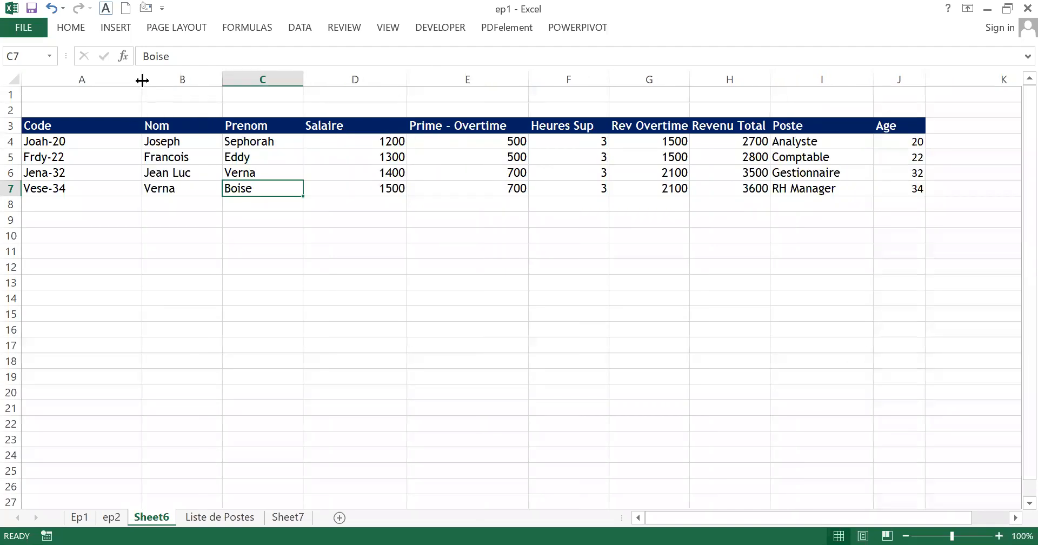
left_click_drag(142, 80, 129, 72)
left_click(520, 238)
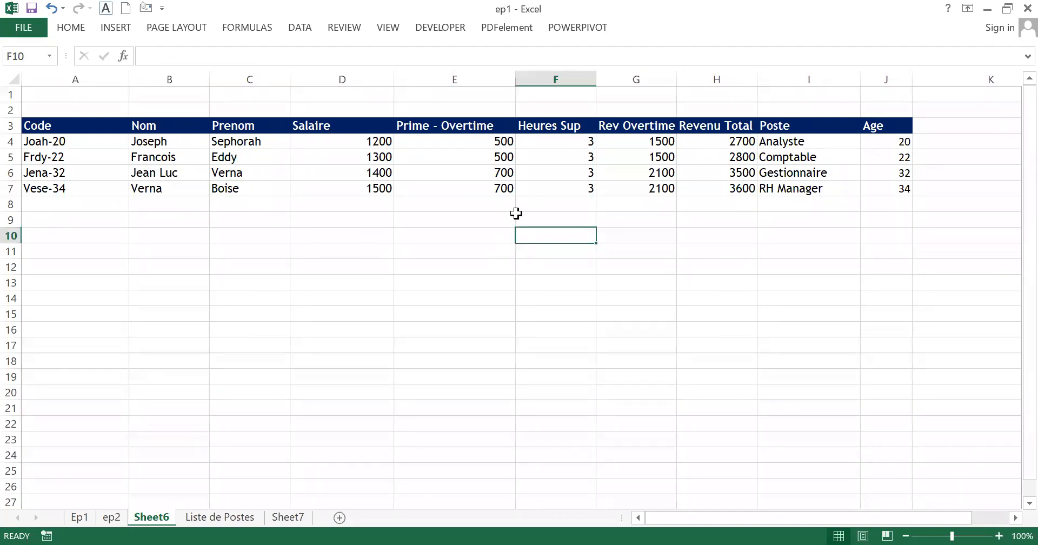
left_click(626, 219)
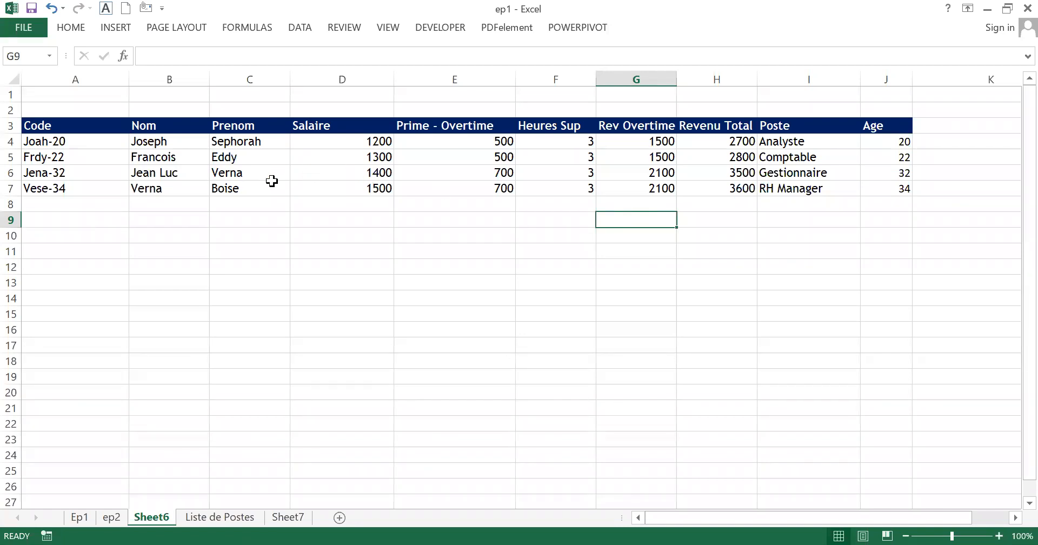
left_click(187, 172)
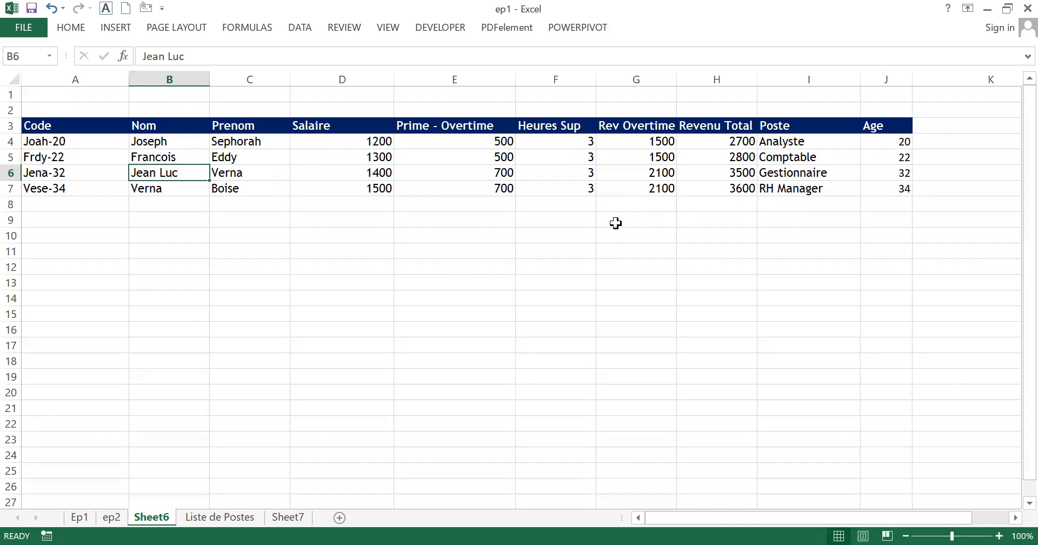
left_click(342, 262)
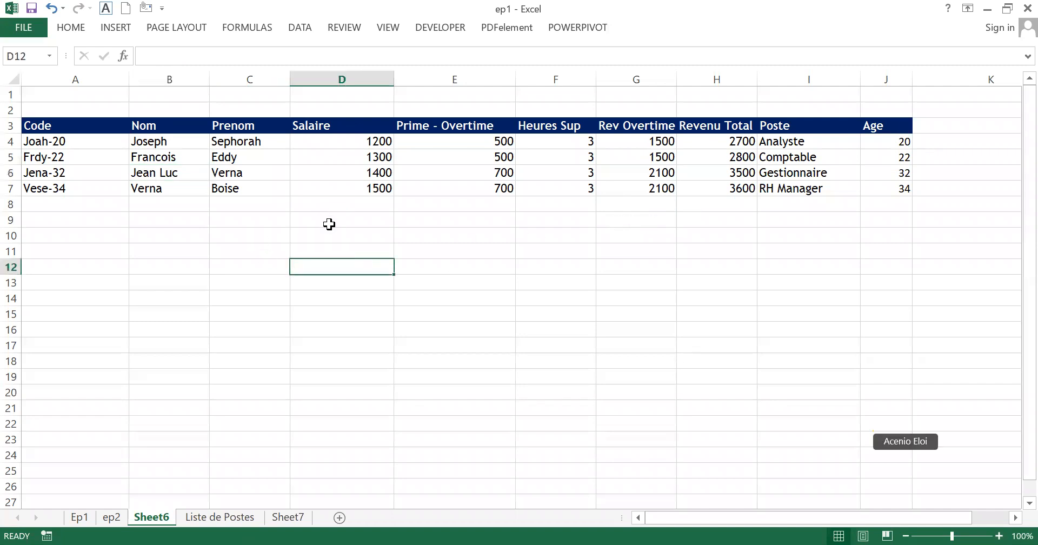
left_click(180, 204)
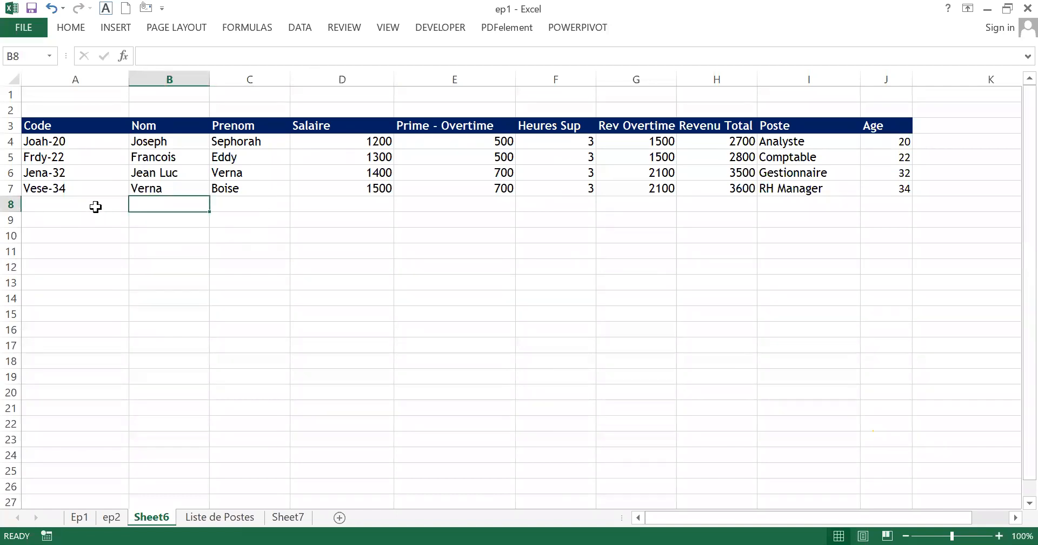
left_click(97, 206)
left_click(155, 202)
left_click(261, 205)
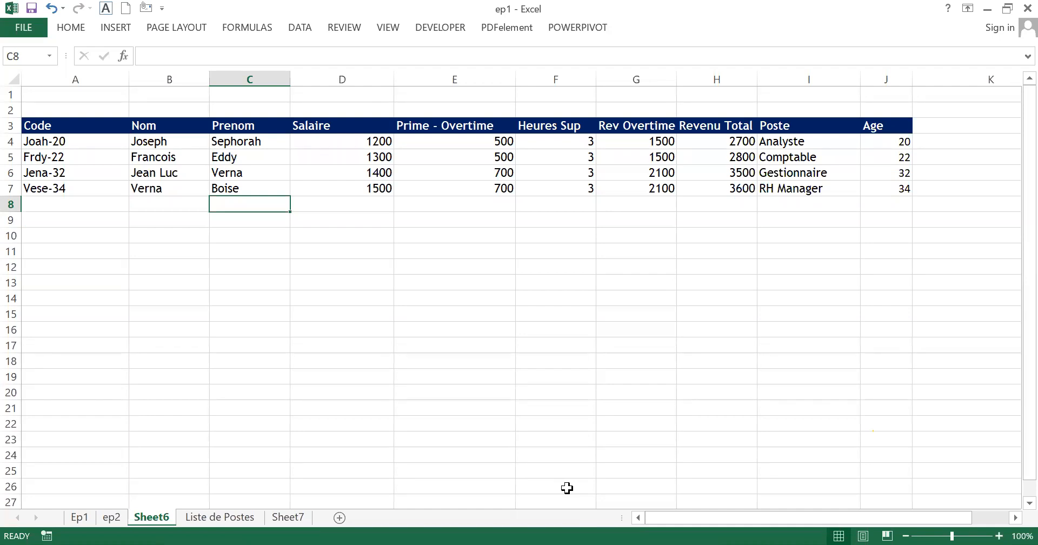
key("alt+Tab")
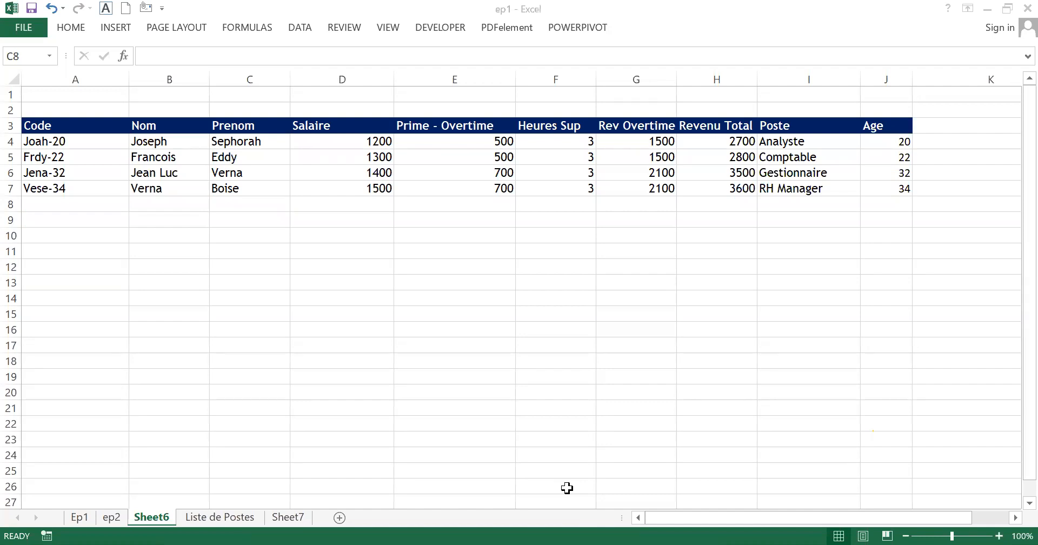